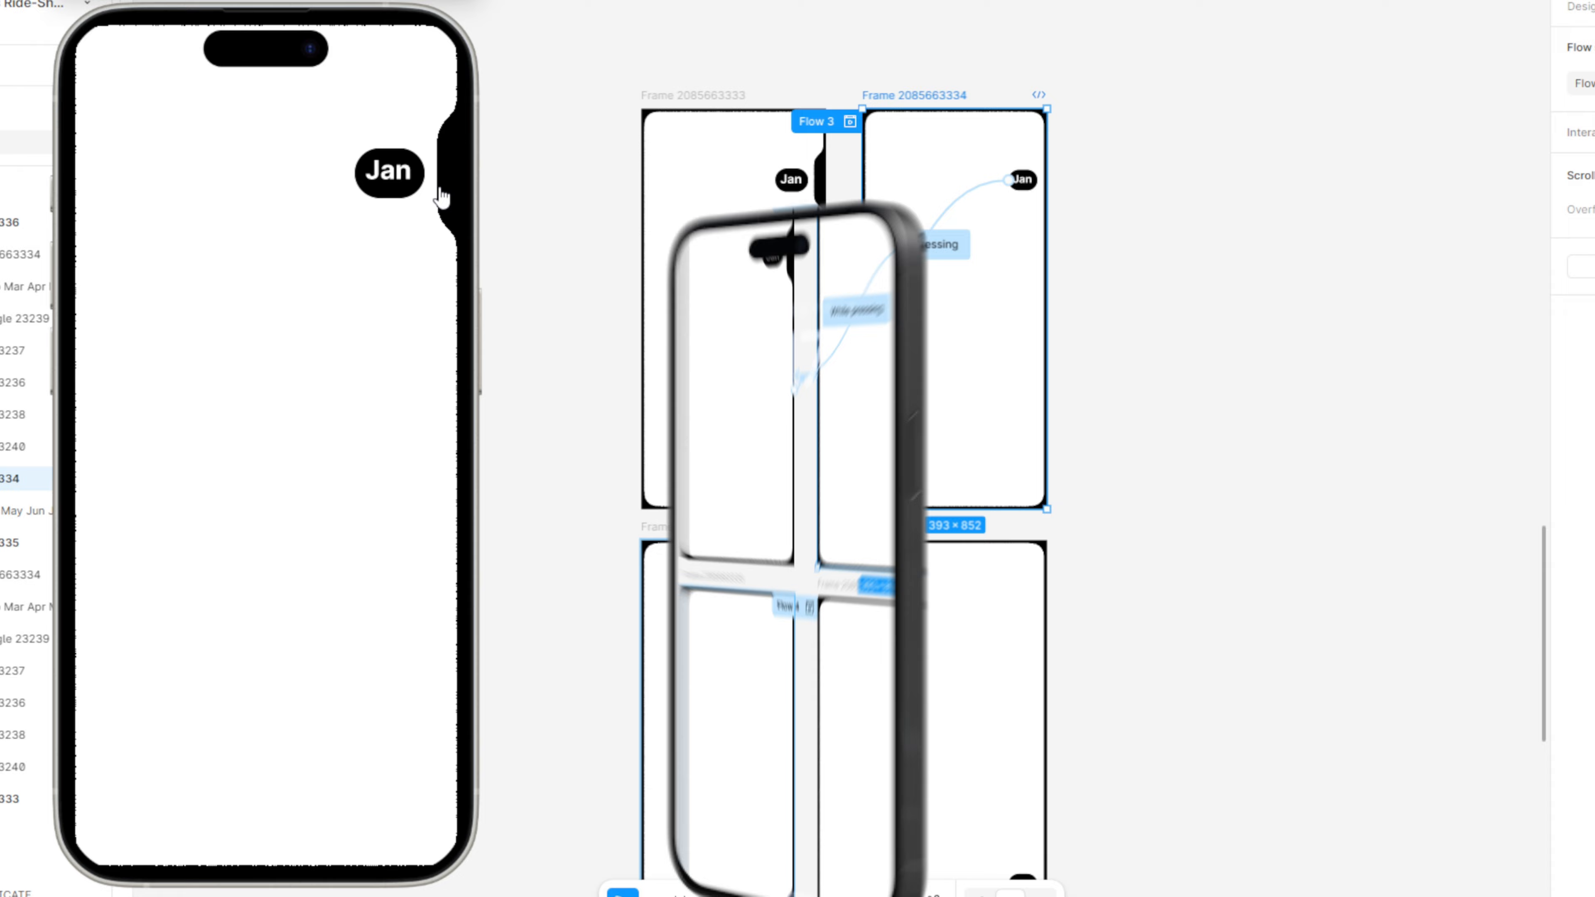
{"action": "mouse_move", "coordinate": [442, 196]}
{"action": "left_mouse_down"}
{"action": "mouse_move", "coordinate": [421, 346]}
{"action": "mouse_move", "coordinate": [431, 791]}
{"action": "mouse_move", "coordinate": [445, 512]}
{"action": "mouse_move", "coordinate": [420, 203]}
{"action": "left_mouse_up"}
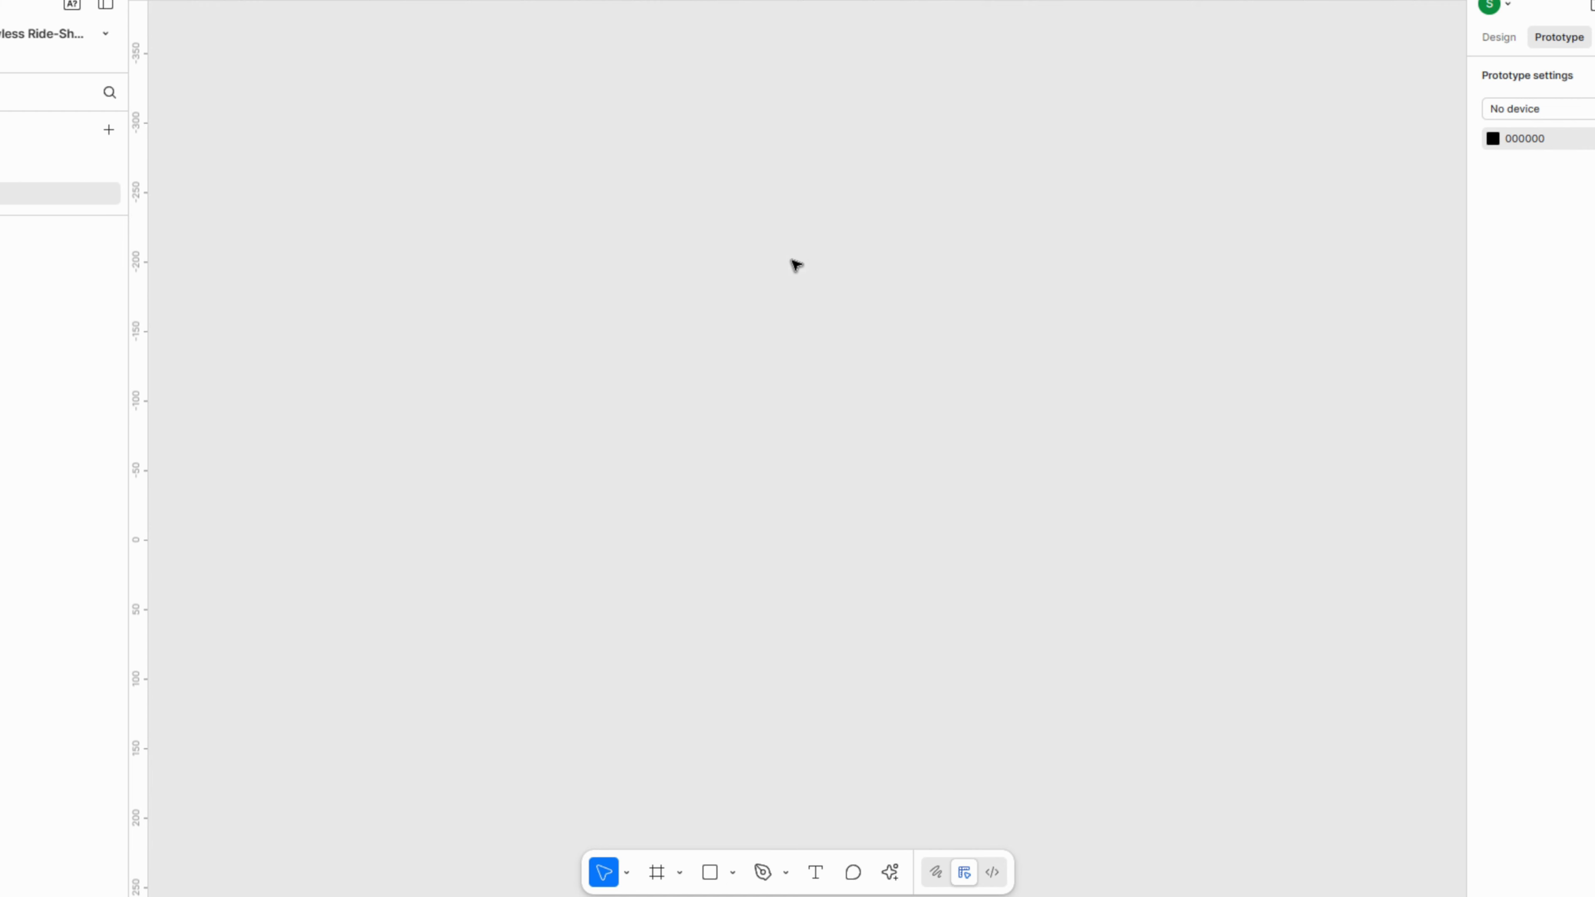
Create a phone frame on the empty canvas with the 393 × 852 iPhone 14 & 15 Pro preset.
{"action": "left_click", "coordinate": [1499, 39]}
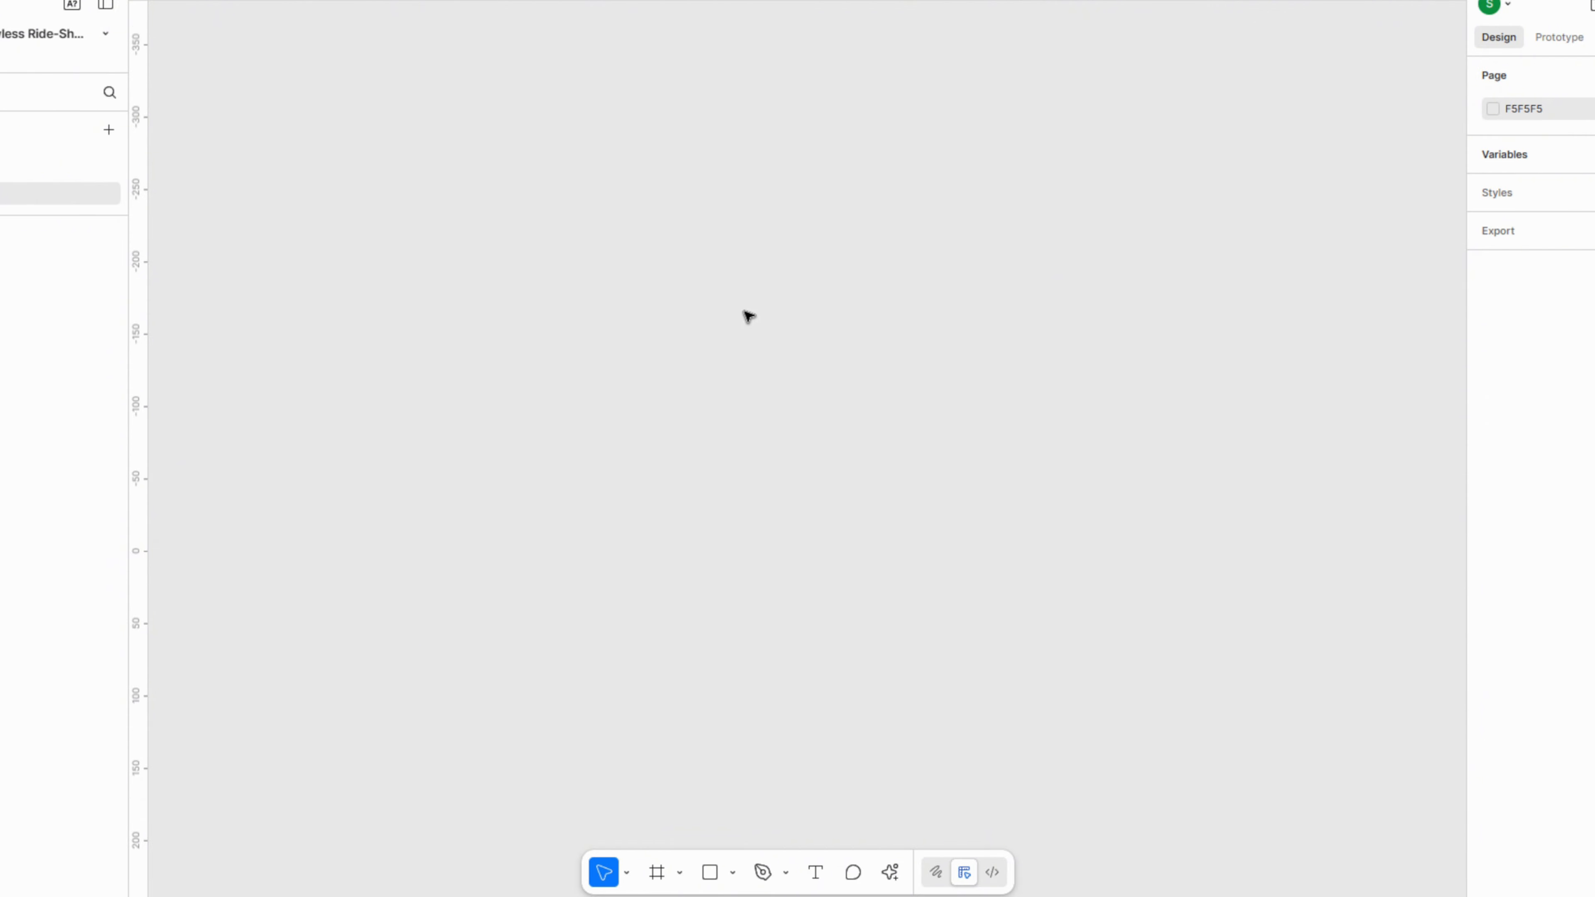
{"action": "key", "text": "f"}
{"action": "left_click_drag", "start_coordinate": [666, 223], "coordinate": [819, 611]}
{"action": "left_click", "coordinate": [1508, 80]}
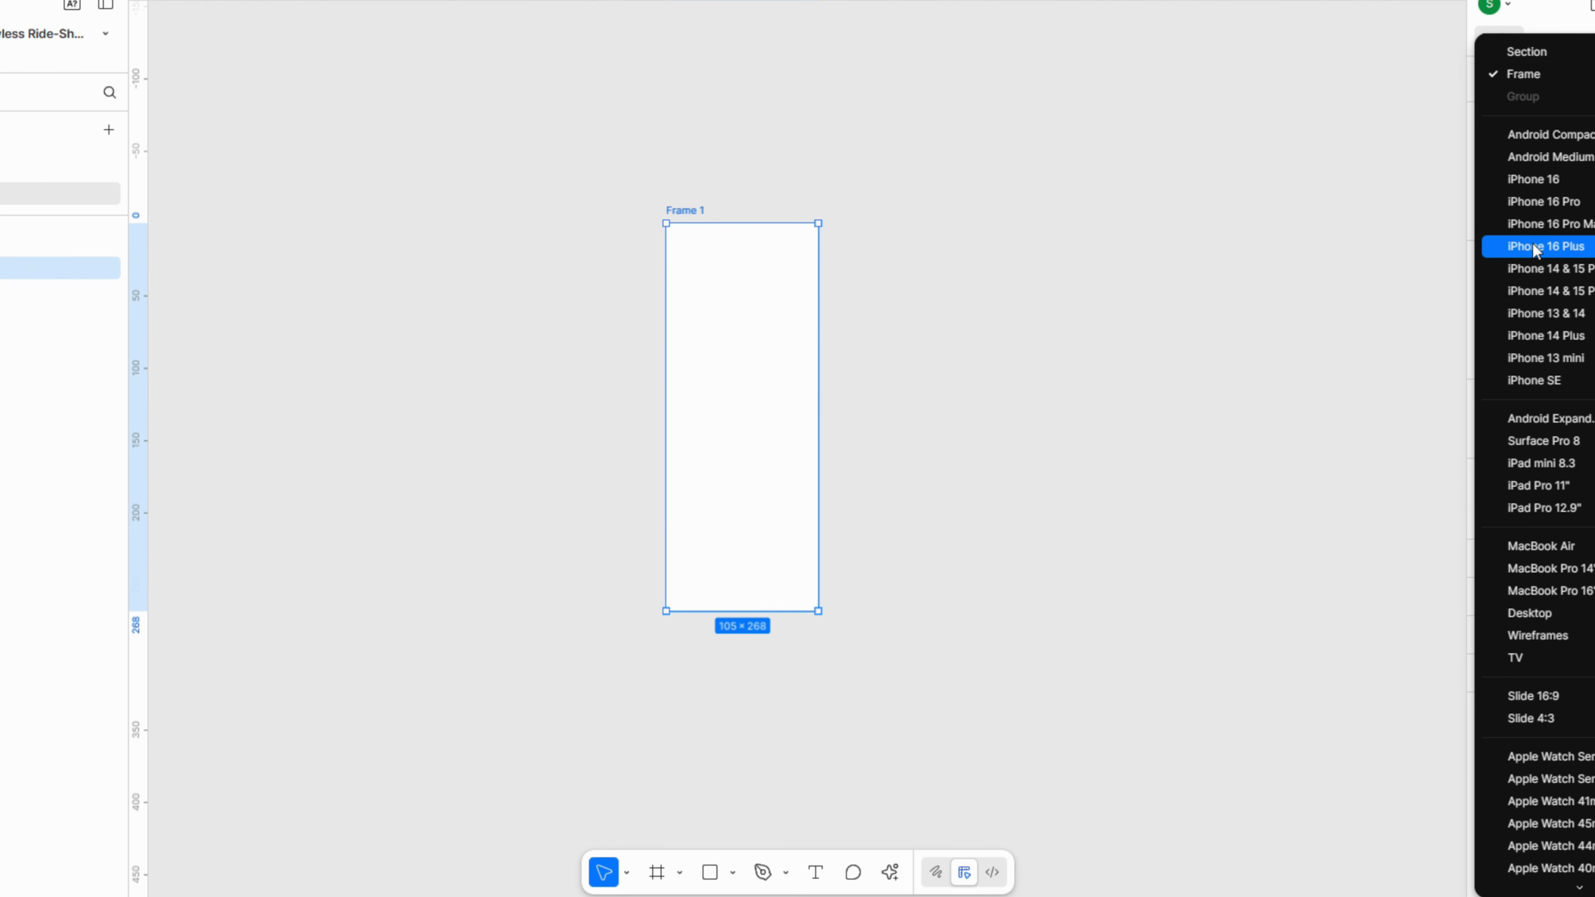
{"action": "left_click", "coordinate": [1579, 292]}
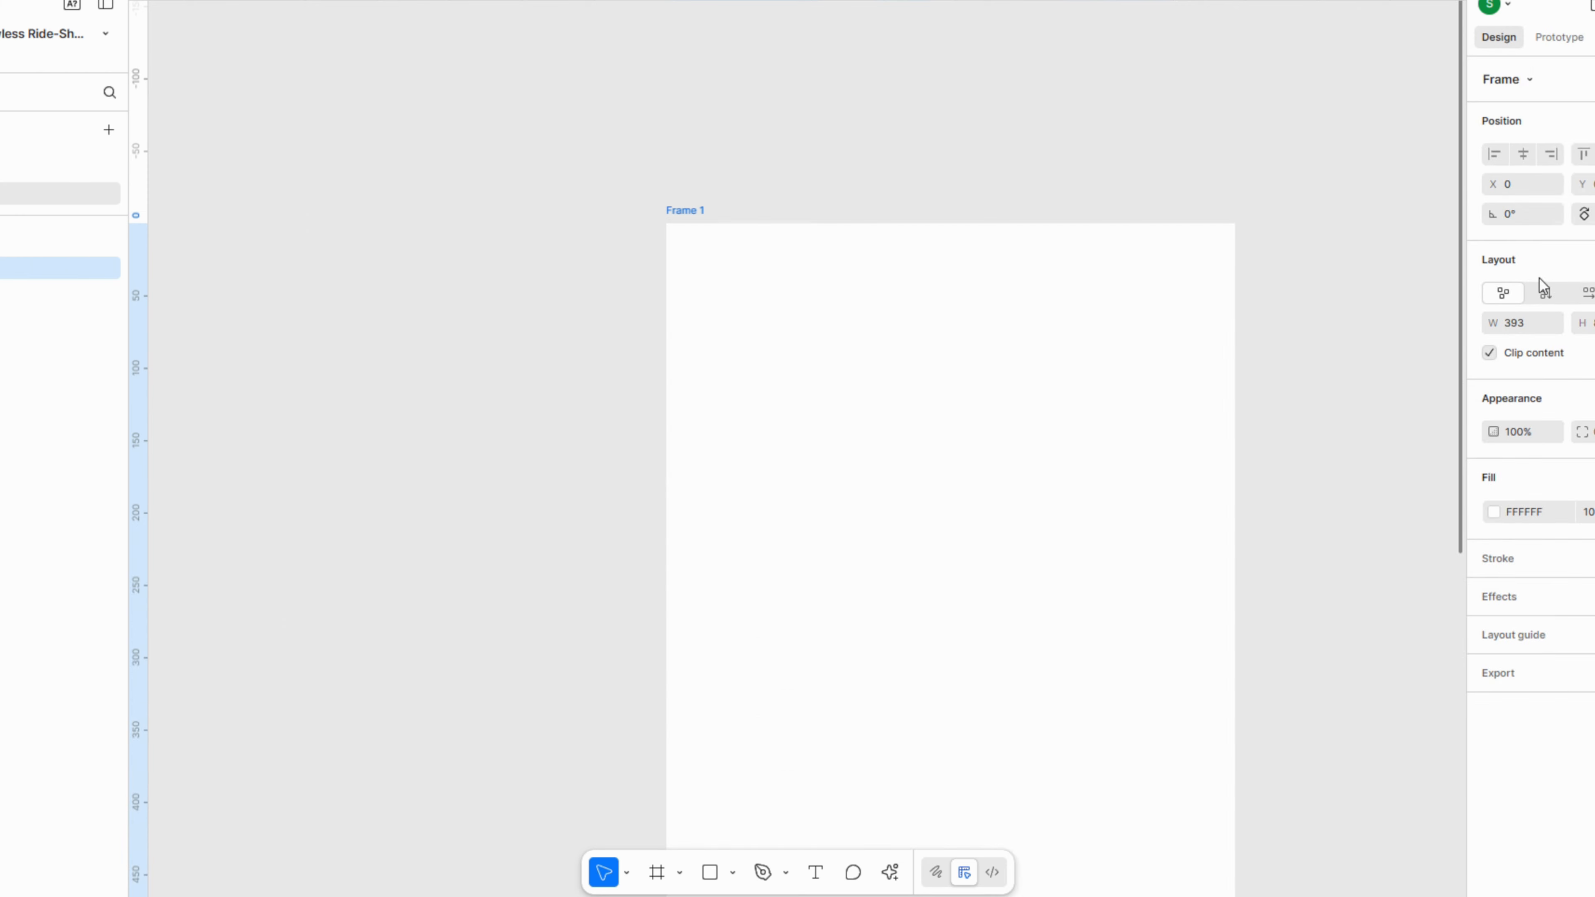
{"action": "scroll", "coordinate": [618, 164], "scroll_direction": "down", "scroll_amount": 4}
{"action": "scroll", "coordinate": [706, 282], "scroll_direction": "down", "scroll_amount": 3}
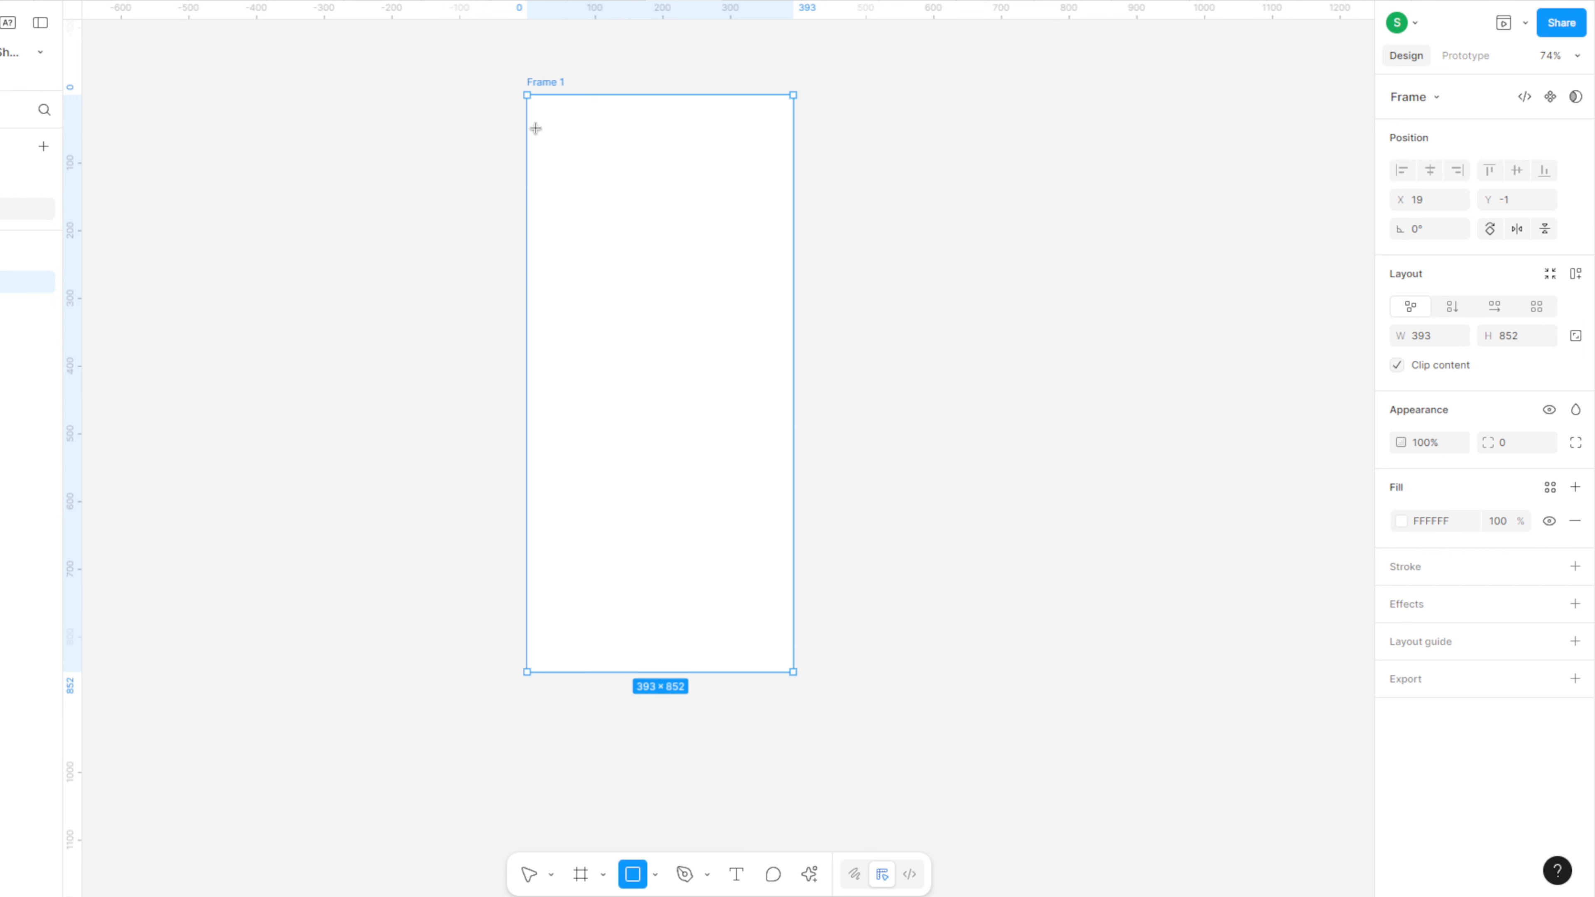
Cover the phone frame with a 393 × 852 rectangle and set its blend mode to Color dodge.
{"action": "mouse_move", "coordinate": [528, 96]}
{"action": "left_mouse_down"}
{"action": "mouse_move", "coordinate": [712, 535]}
{"action": "mouse_move", "coordinate": [795, 672]}
{"action": "left_mouse_up"}
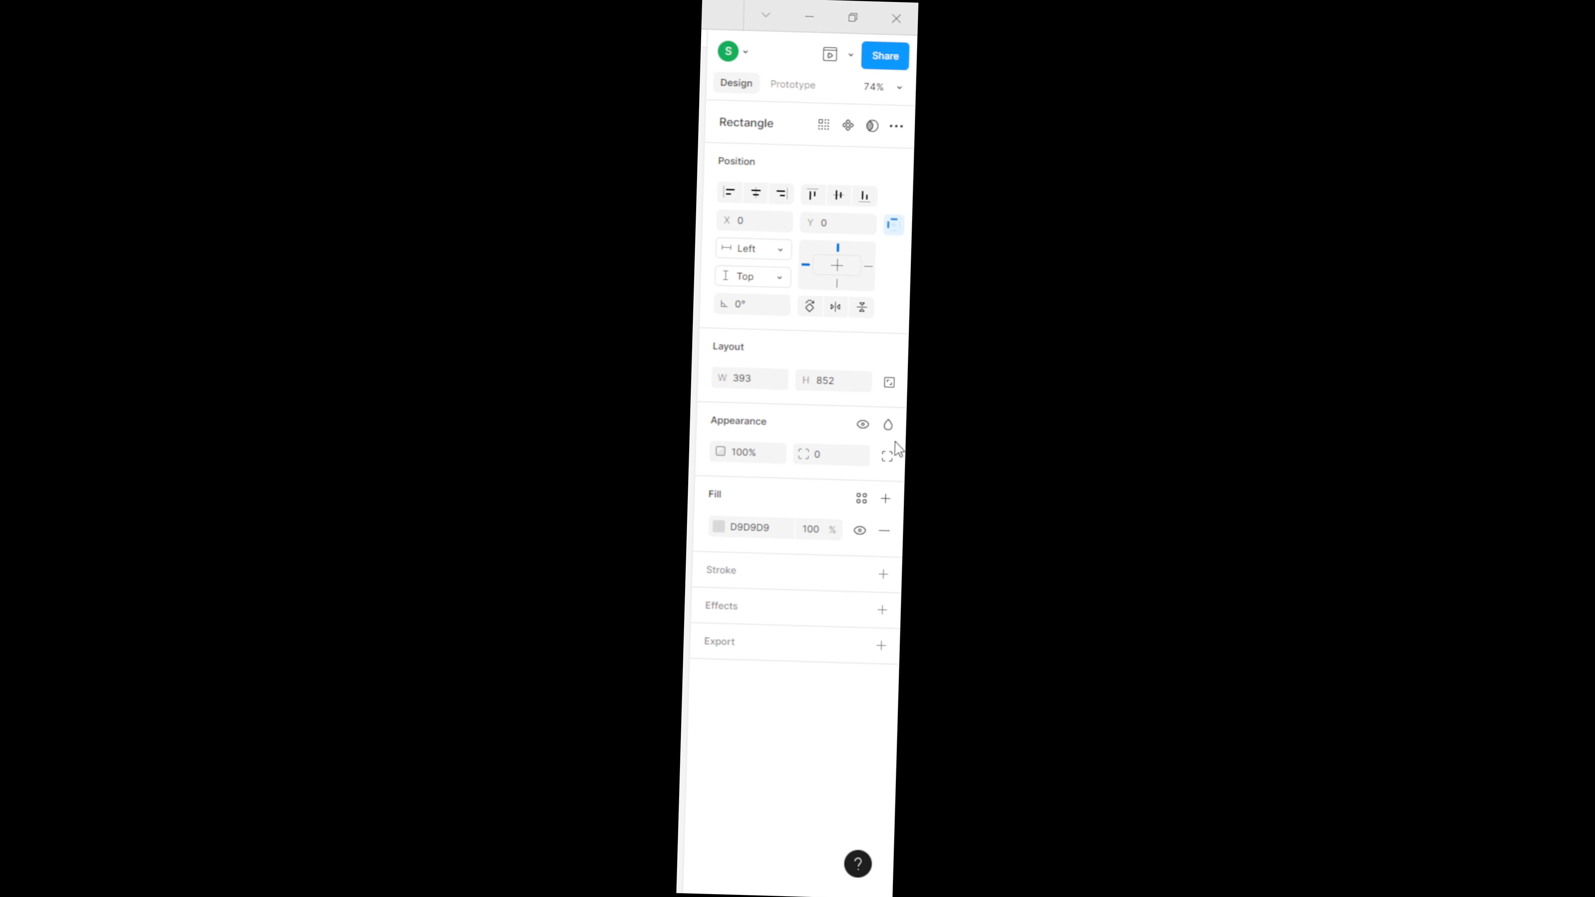
{"action": "left_click", "coordinate": [888, 430]}
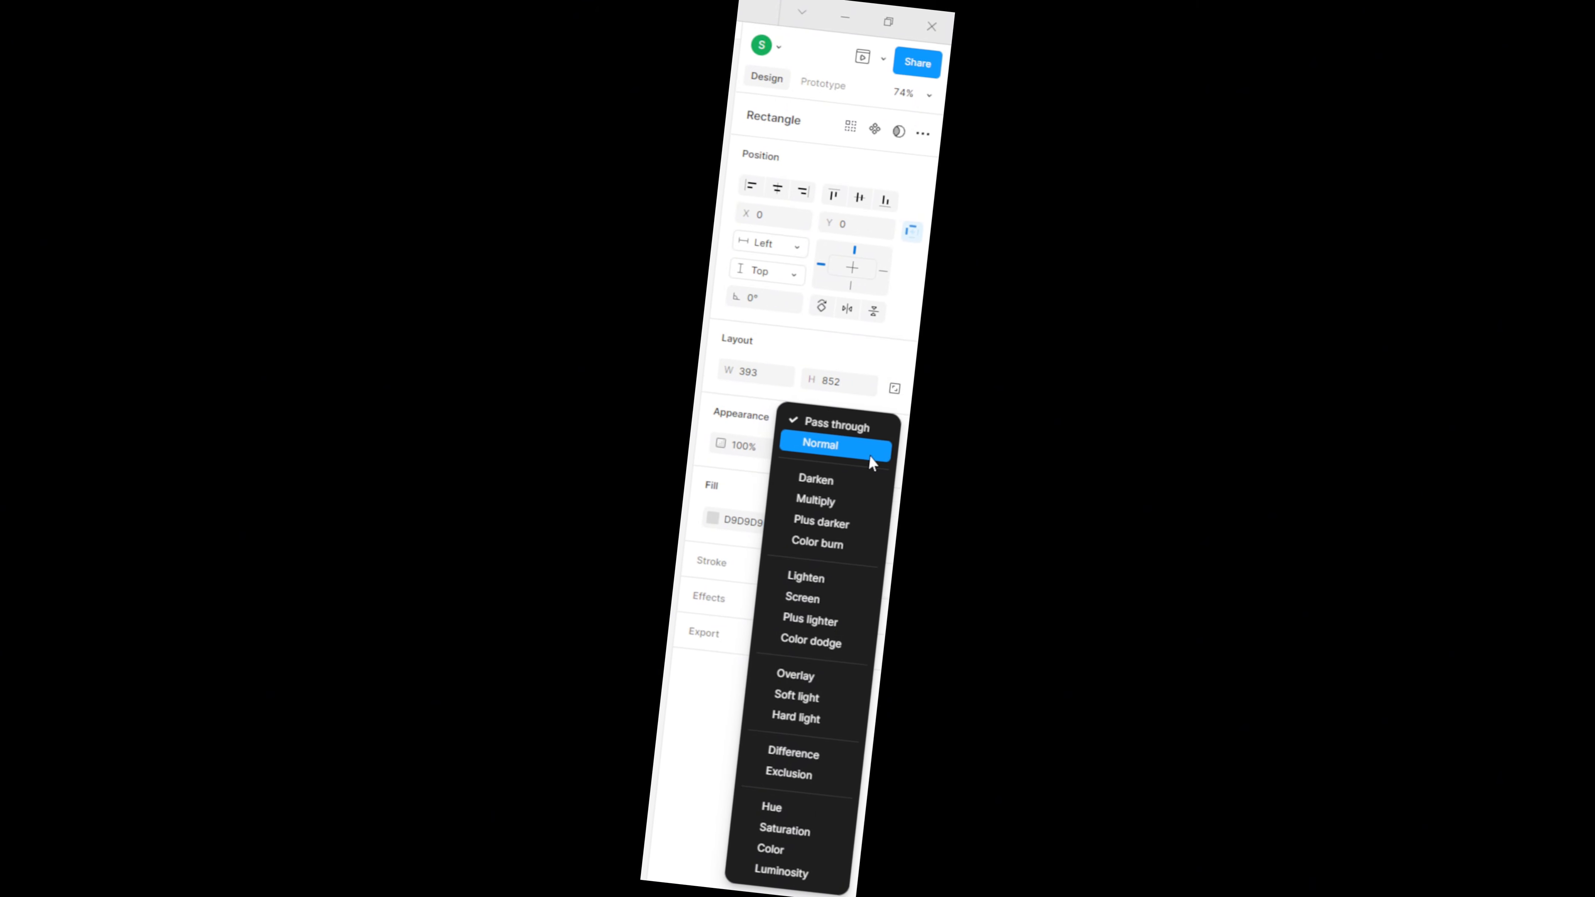
{"action": "left_click", "coordinate": [836, 642]}
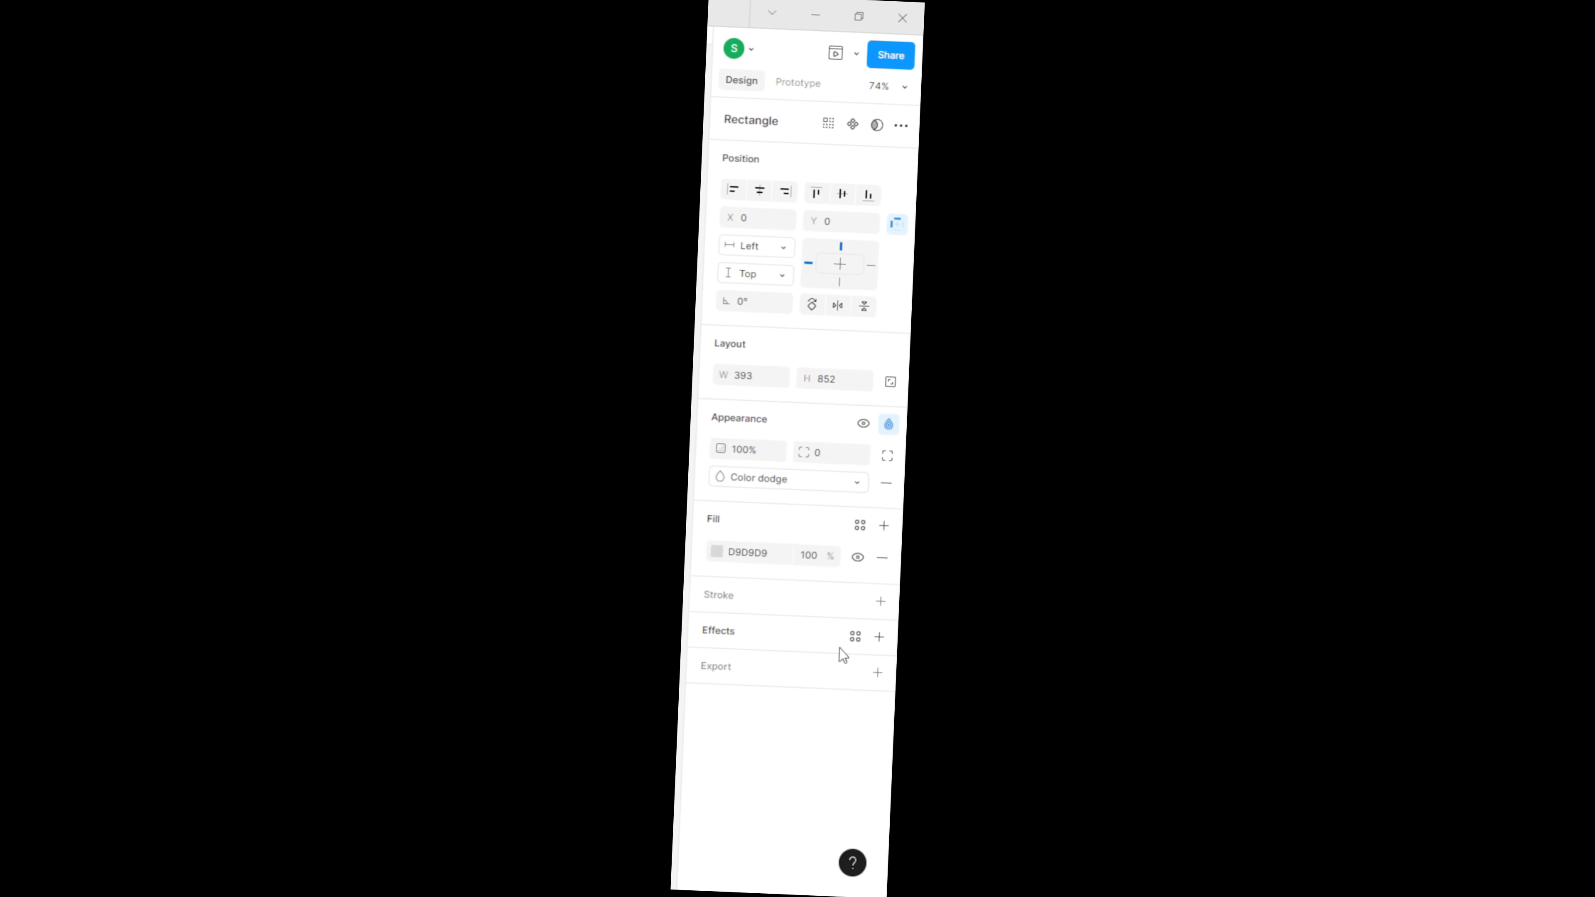
{"action": "key", "text": "Escape"}
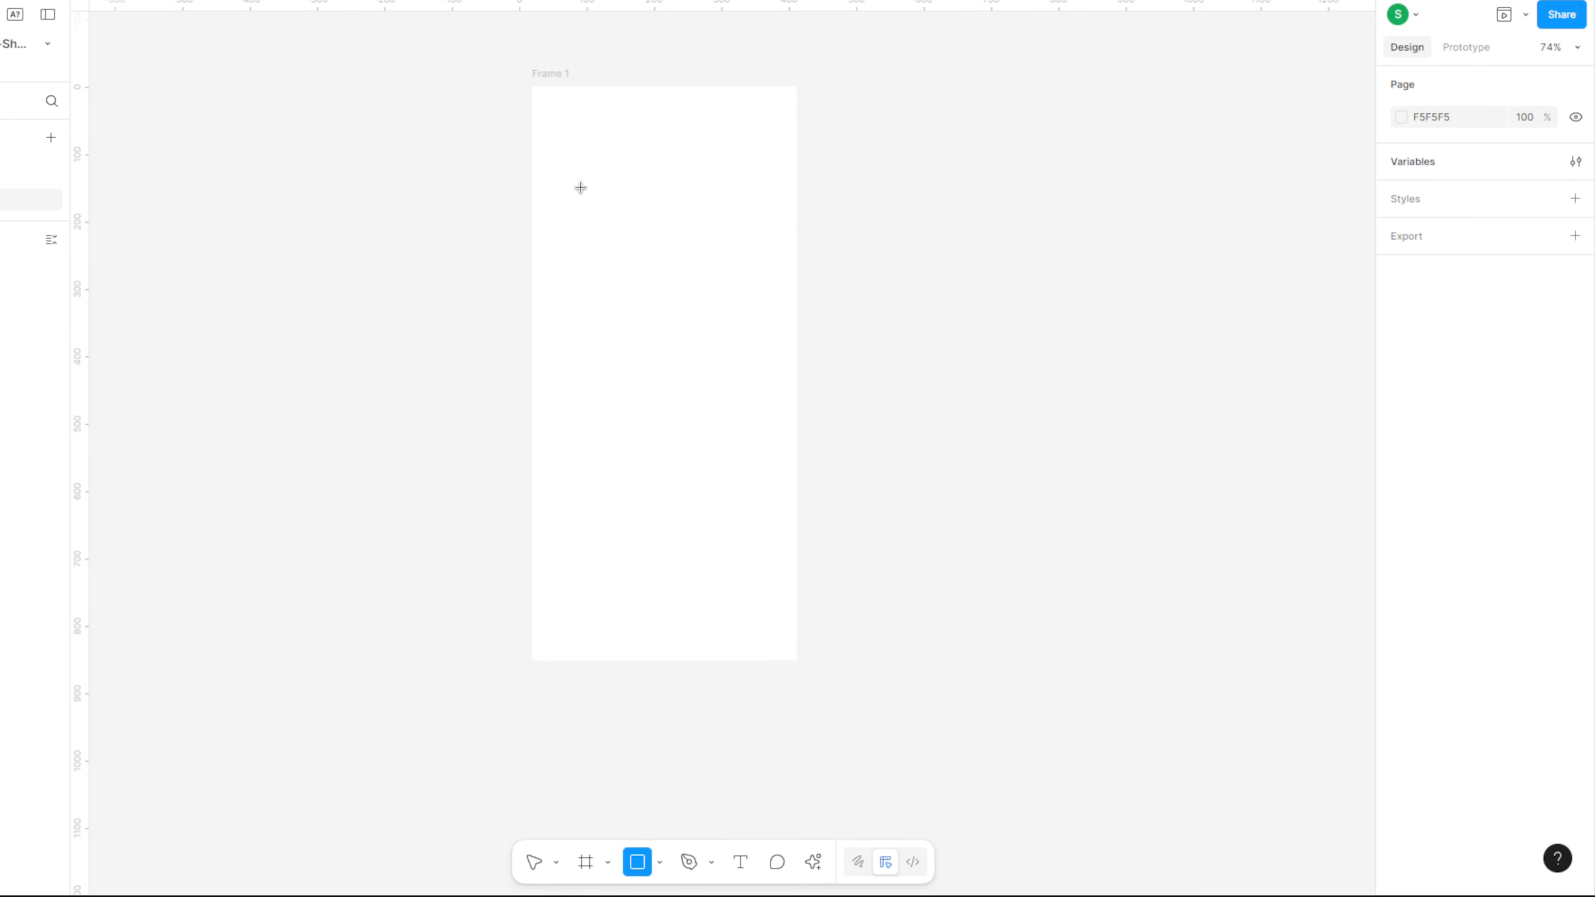
Add a second 393 × 852 rectangle over the frame, fill it with black (000000) and set its blend mode to Color burn.
{"action": "mouse_move", "coordinate": [532, 86]}
{"action": "left_mouse_down"}
{"action": "mouse_move", "coordinate": [566, 264]}
{"action": "mouse_move", "coordinate": [677, 491]}
{"action": "mouse_move", "coordinate": [783, 581]}
{"action": "mouse_move", "coordinate": [799, 661]}
{"action": "left_mouse_up"}
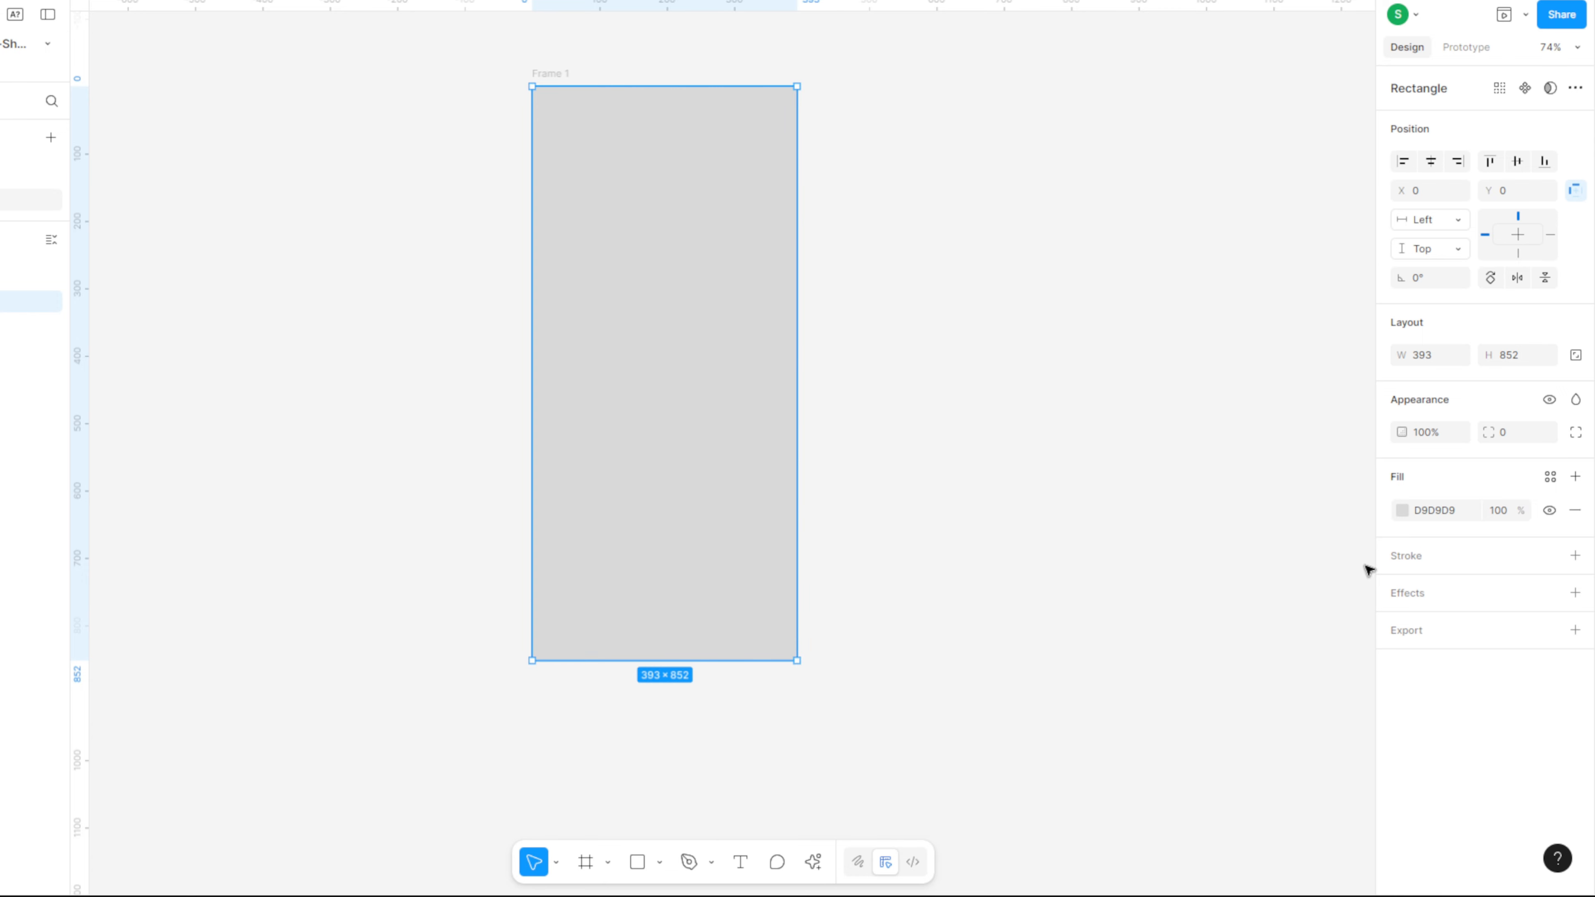
{"action": "left_click", "coordinate": [1402, 510]}
{"action": "left_click_drag", "start_coordinate": [1247, 600], "coordinate": [1105, 784]}
{"action": "left_click", "coordinate": [1358, 447]}
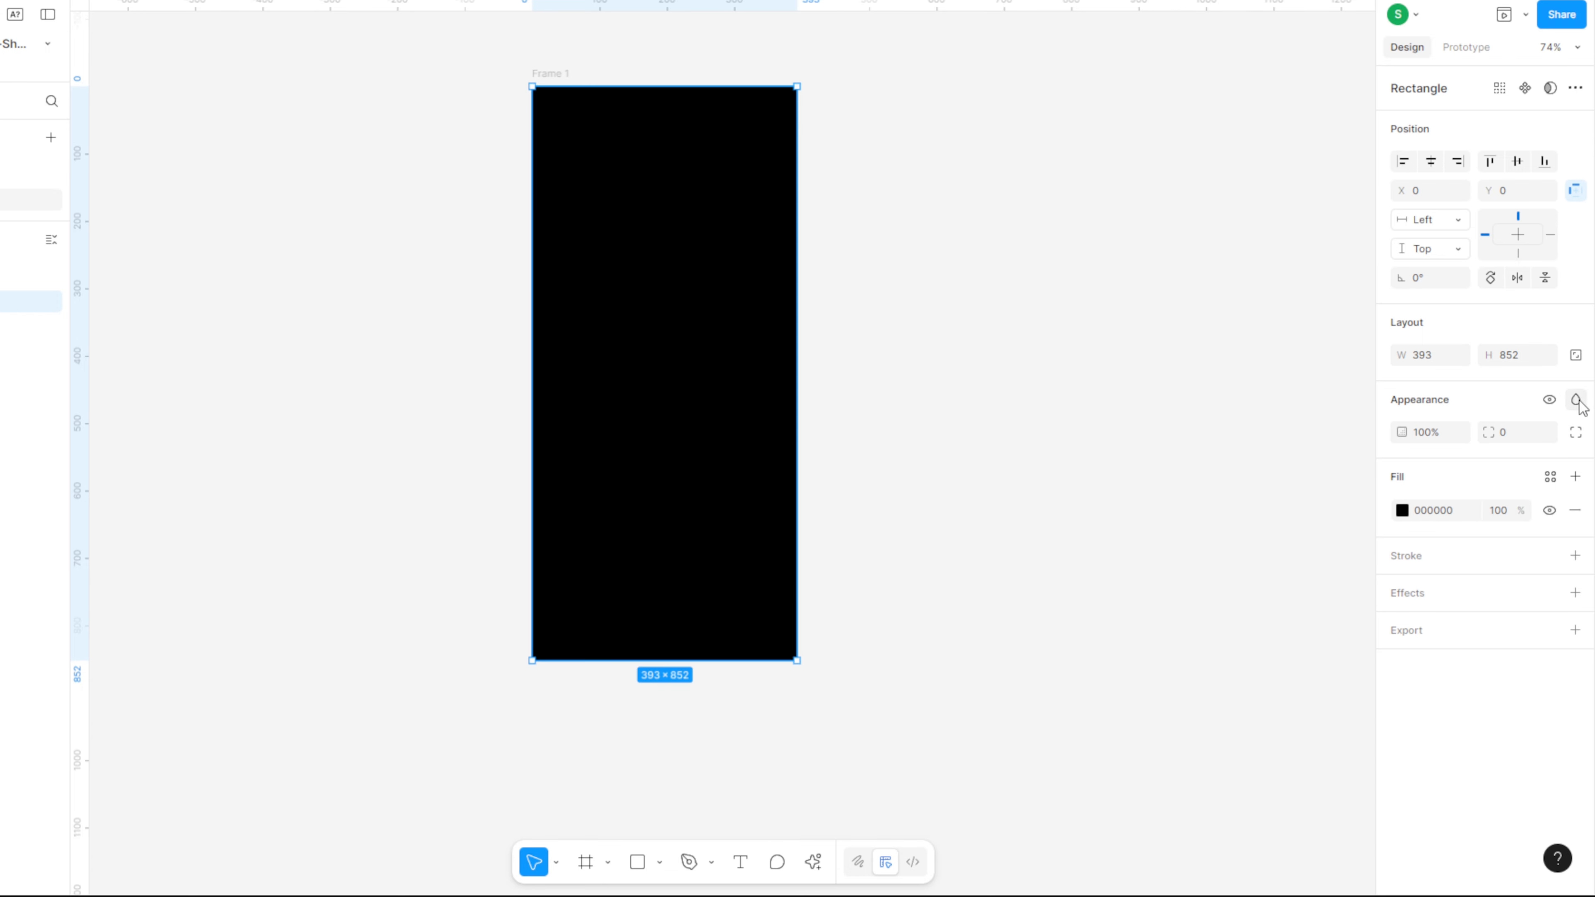
{"action": "left_click", "coordinate": [1577, 401]}
{"action": "left_click", "coordinate": [1525, 524]}
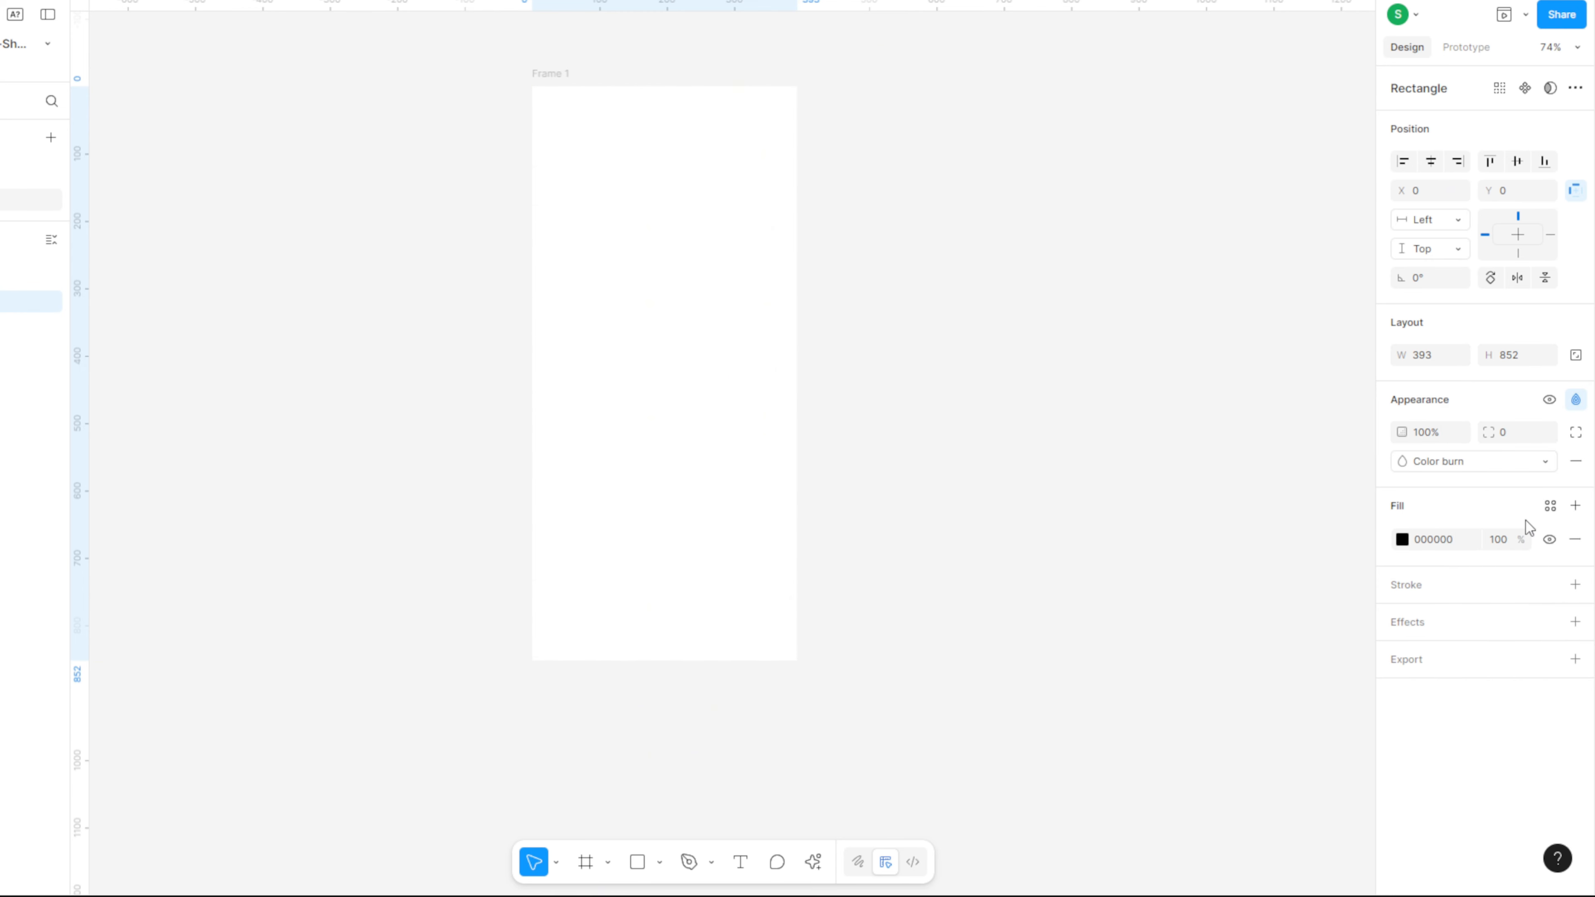
{"action": "key", "text": "Escape"}
{"action": "key", "text": "Escape"}
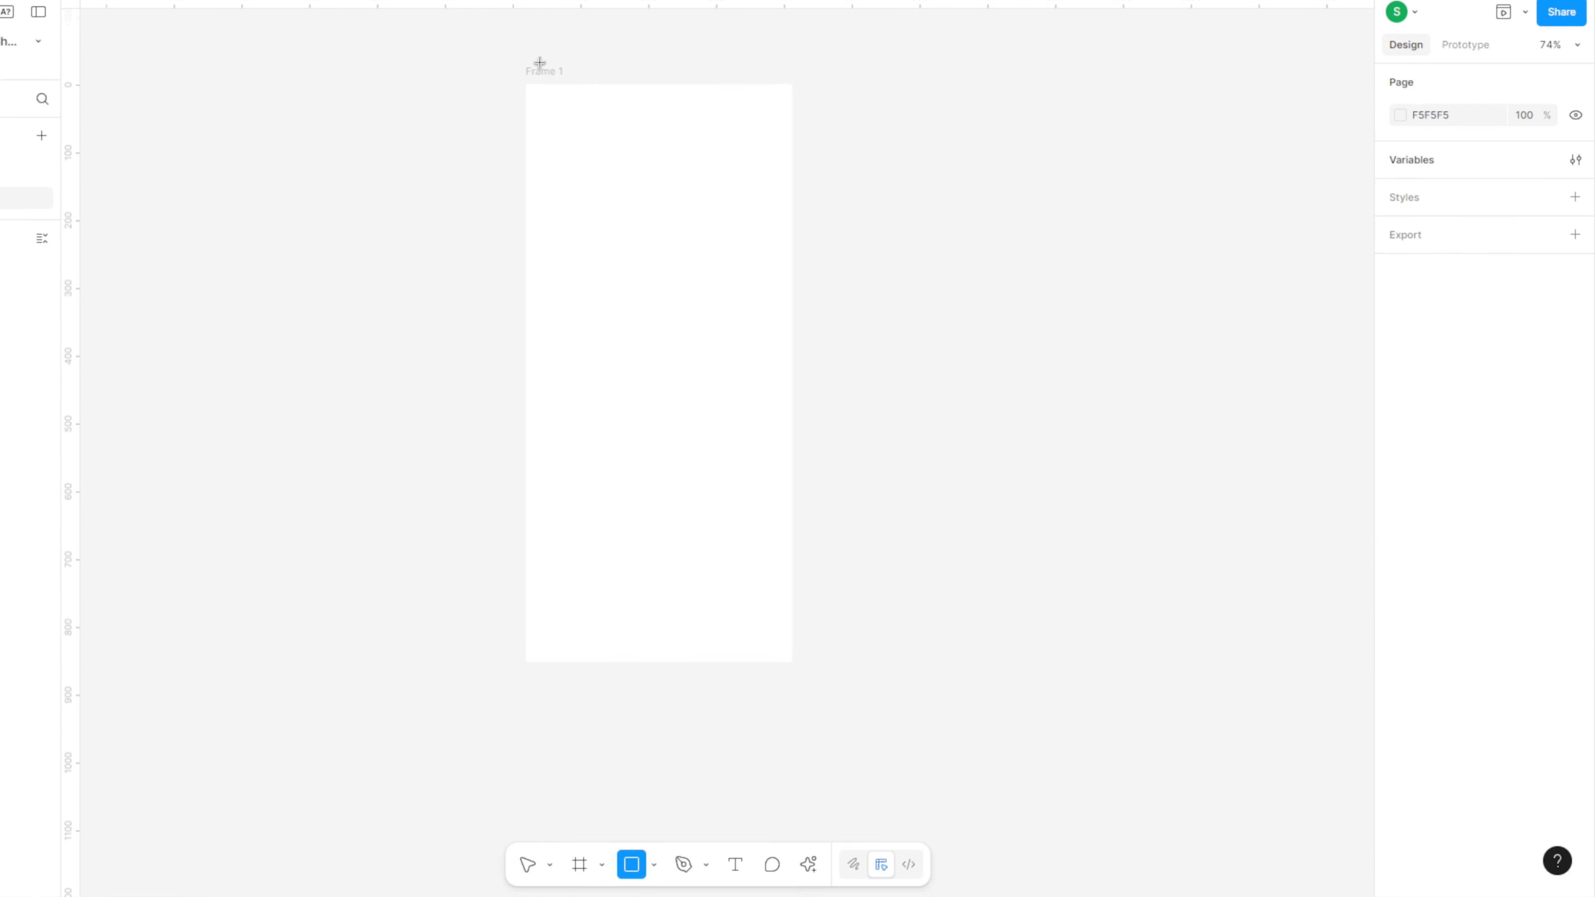
Draw a third 393 × 852 rectangle over the frame, replacing its fill with a black stroke aligned to Center.
{"action": "mouse_move", "coordinate": [525, 85]}
{"action": "left_mouse_down"}
{"action": "mouse_move", "coordinate": [695, 523]}
{"action": "mouse_move", "coordinate": [779, 685]}
{"action": "mouse_move", "coordinate": [793, 662]}
{"action": "left_mouse_up"}
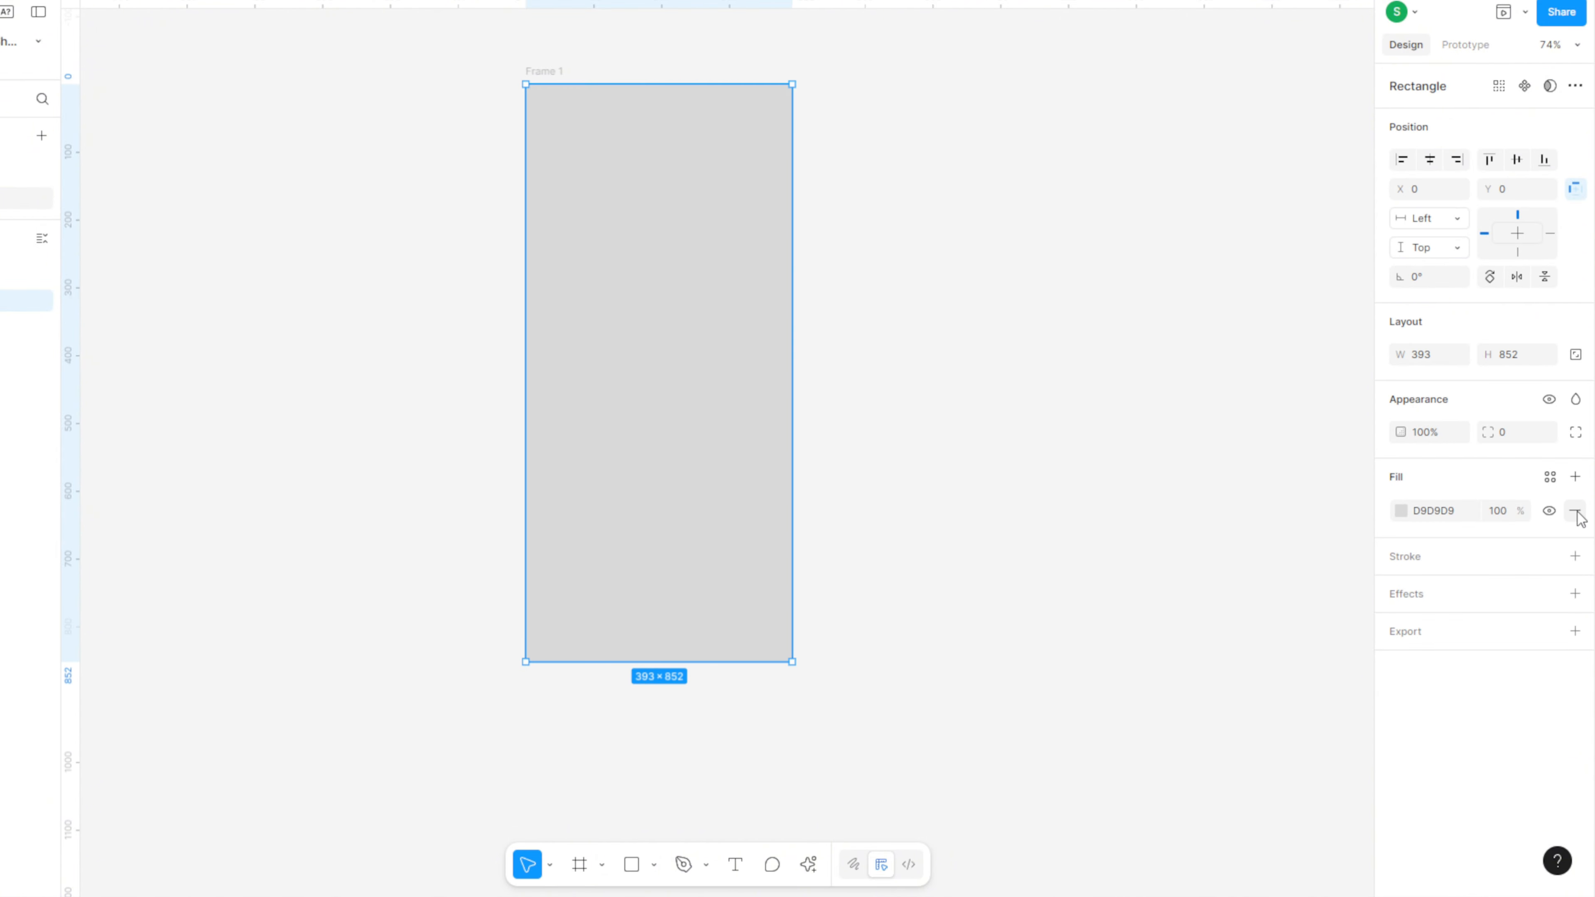
{"action": "left_click", "coordinate": [1577, 512]}
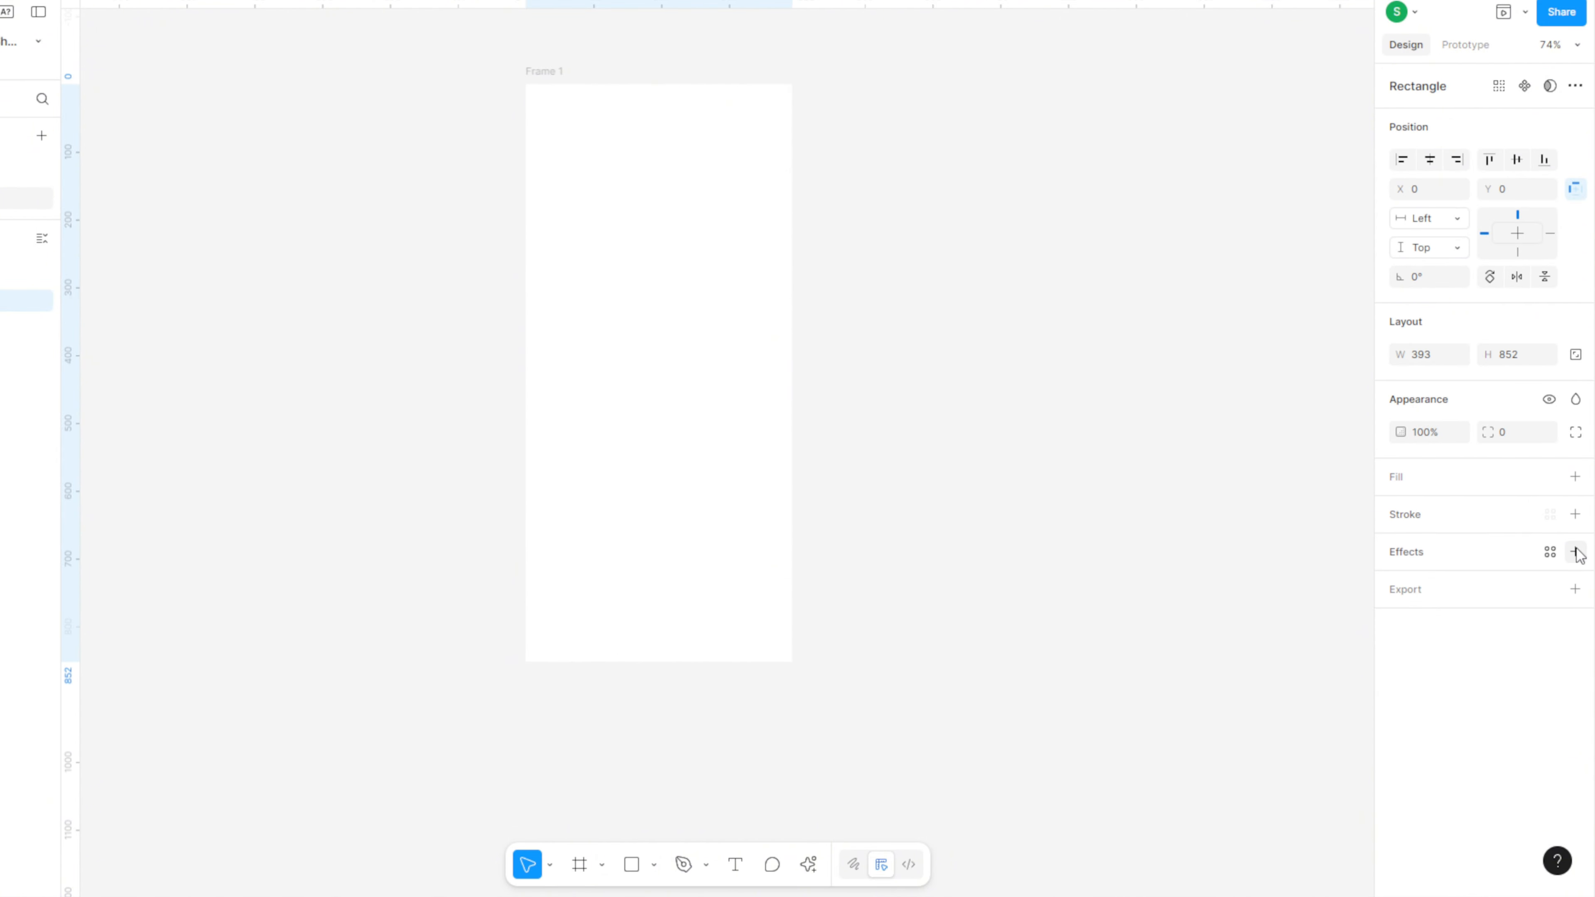
{"action": "left_click", "coordinate": [1576, 515]}
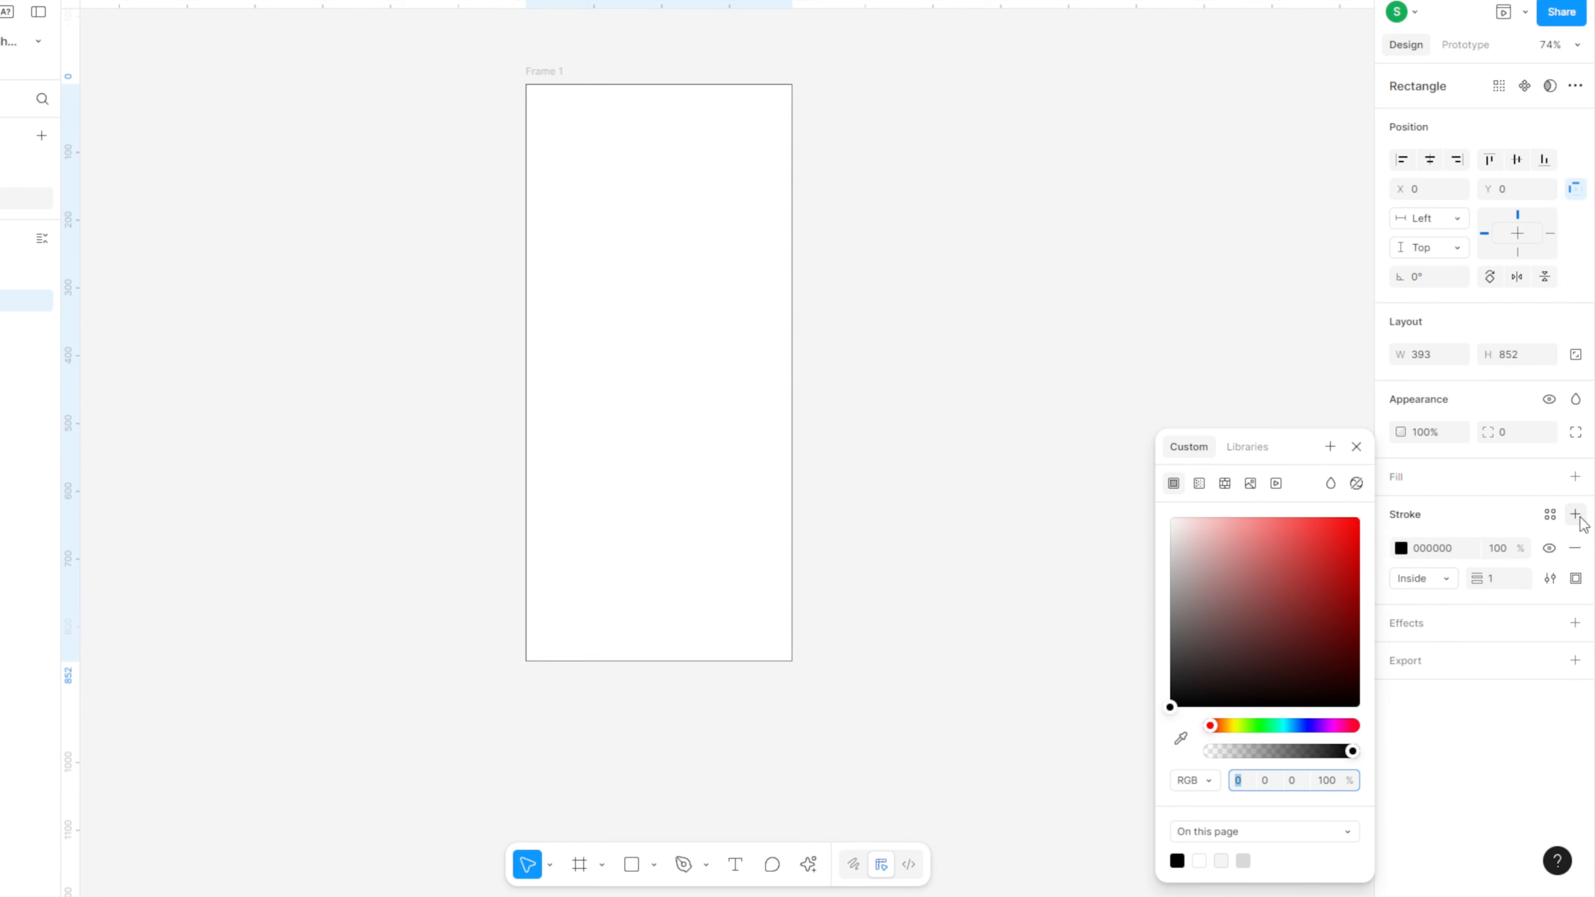
{"action": "left_click", "coordinate": [1437, 583]}
{"action": "left_click", "coordinate": [1432, 557]}
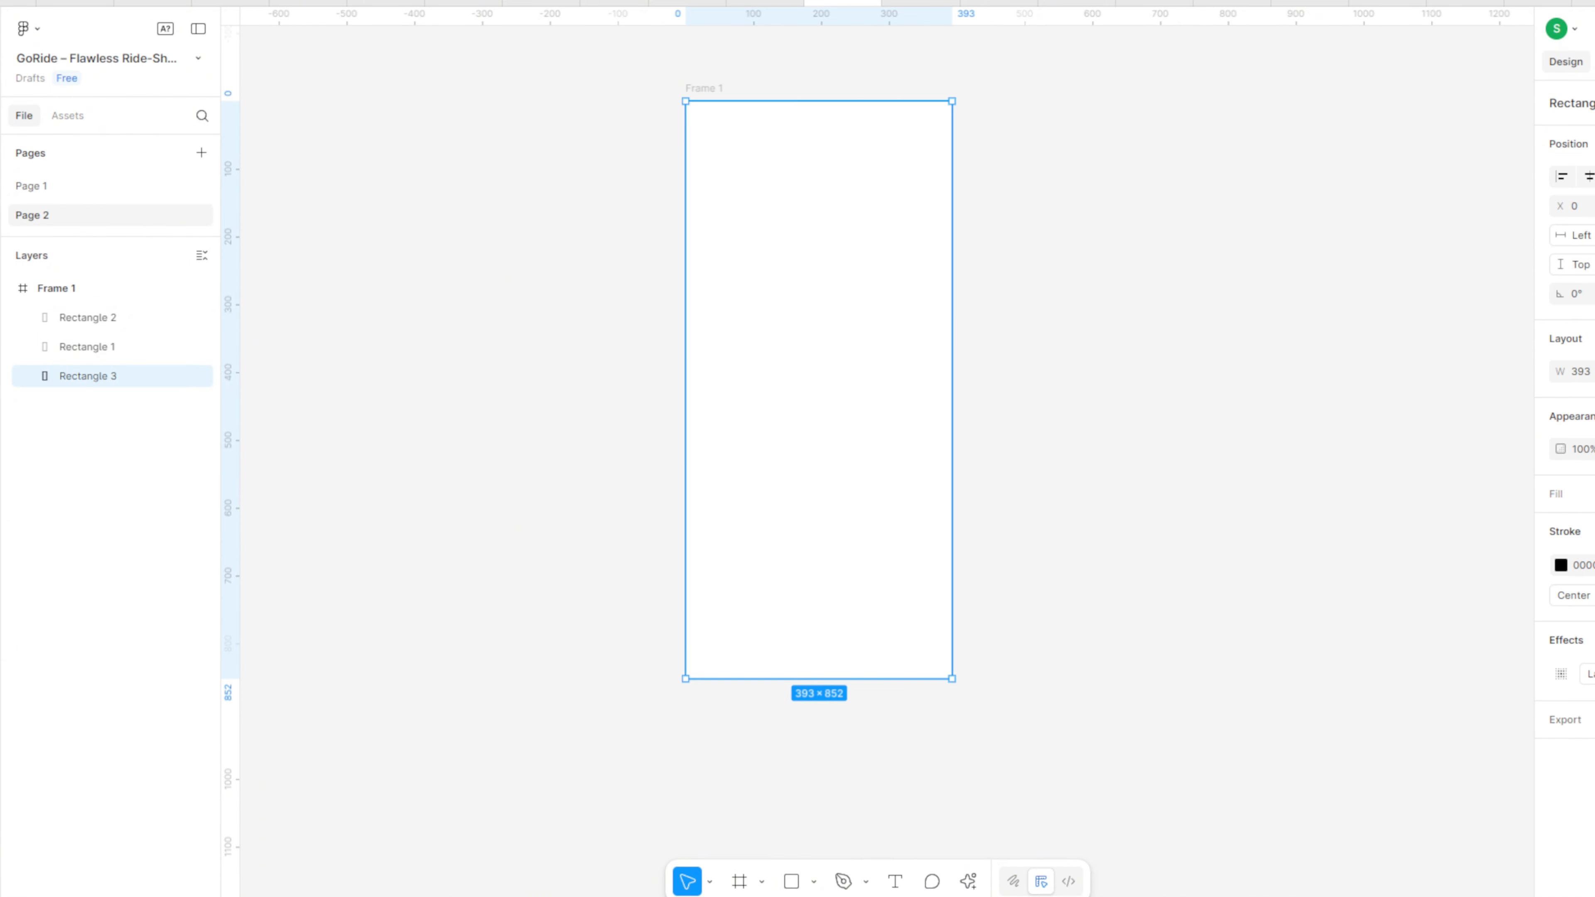
Apply a uniform layer blur of 24 to the stroked rectangle.
{"action": "left_click", "coordinate": [1561, 673]}
{"action": "left_click", "coordinate": [1371, 667]}
{"action": "left_click", "coordinate": [1376, 698]}
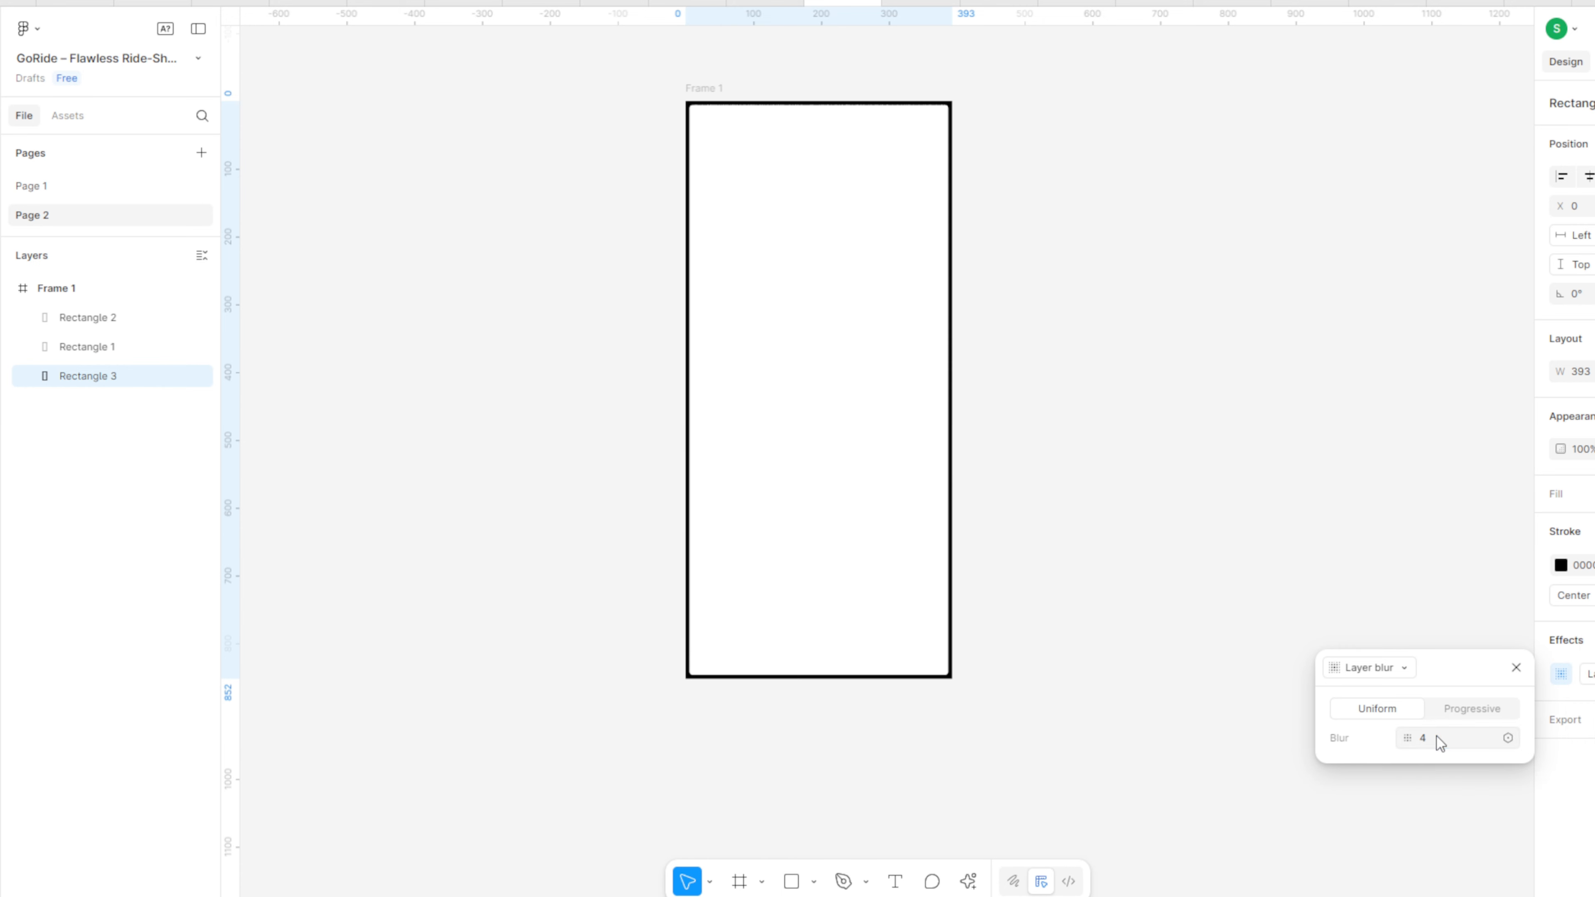
{"action": "type", "text": "10"}
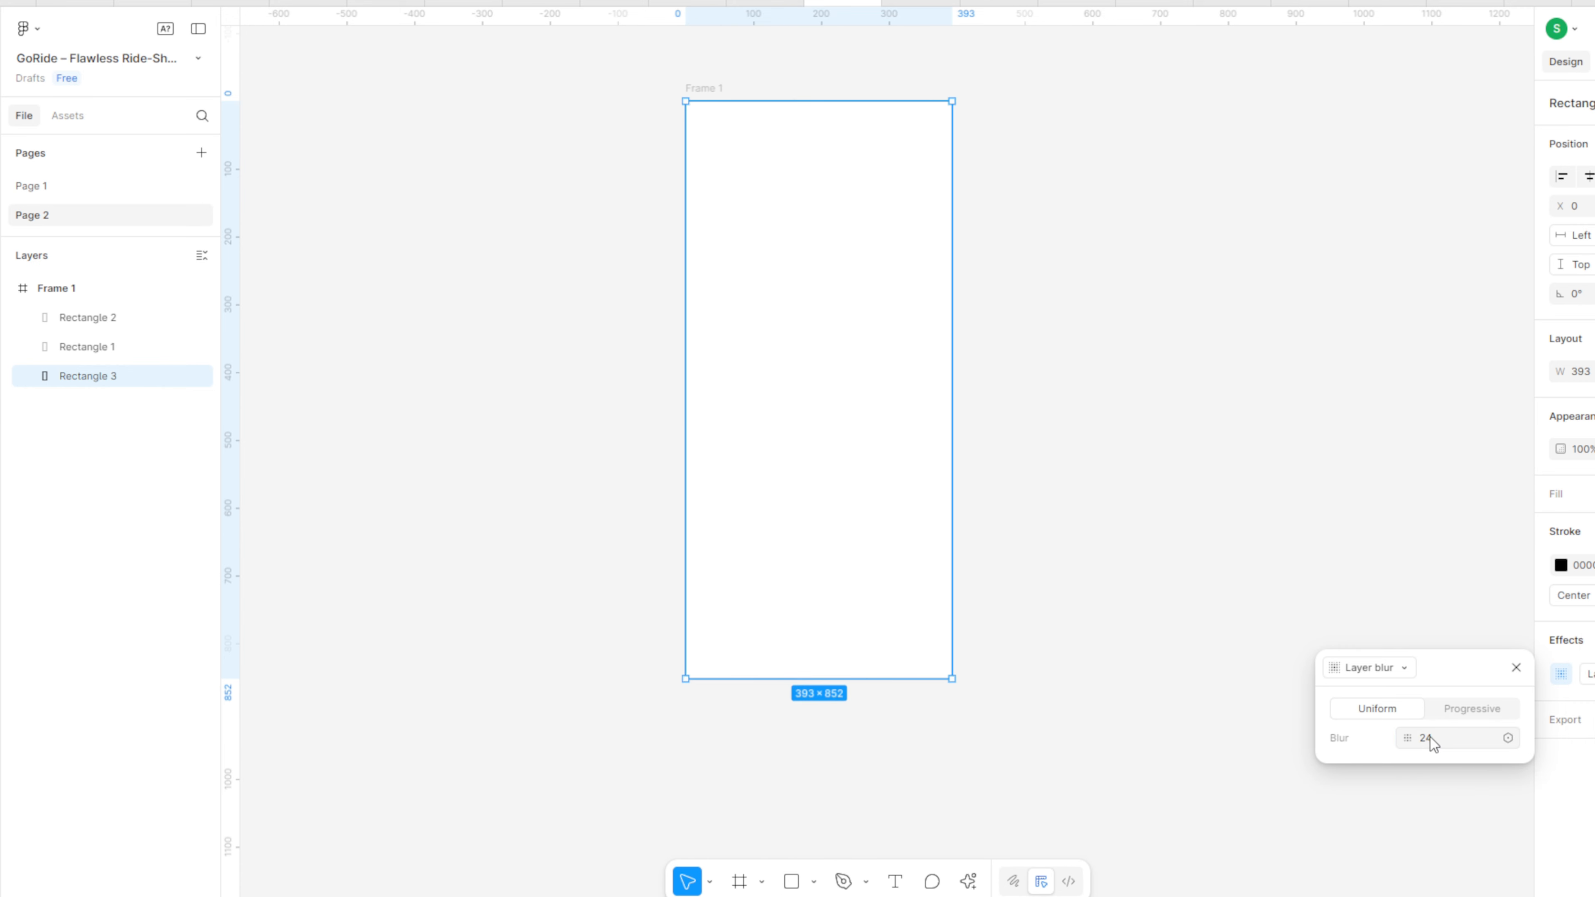
{"action": "left_click", "coordinate": [1508, 737]}
Set the stroke weight of the blurred rectangle to 35.
{"action": "left_click", "coordinate": [1575, 569]}
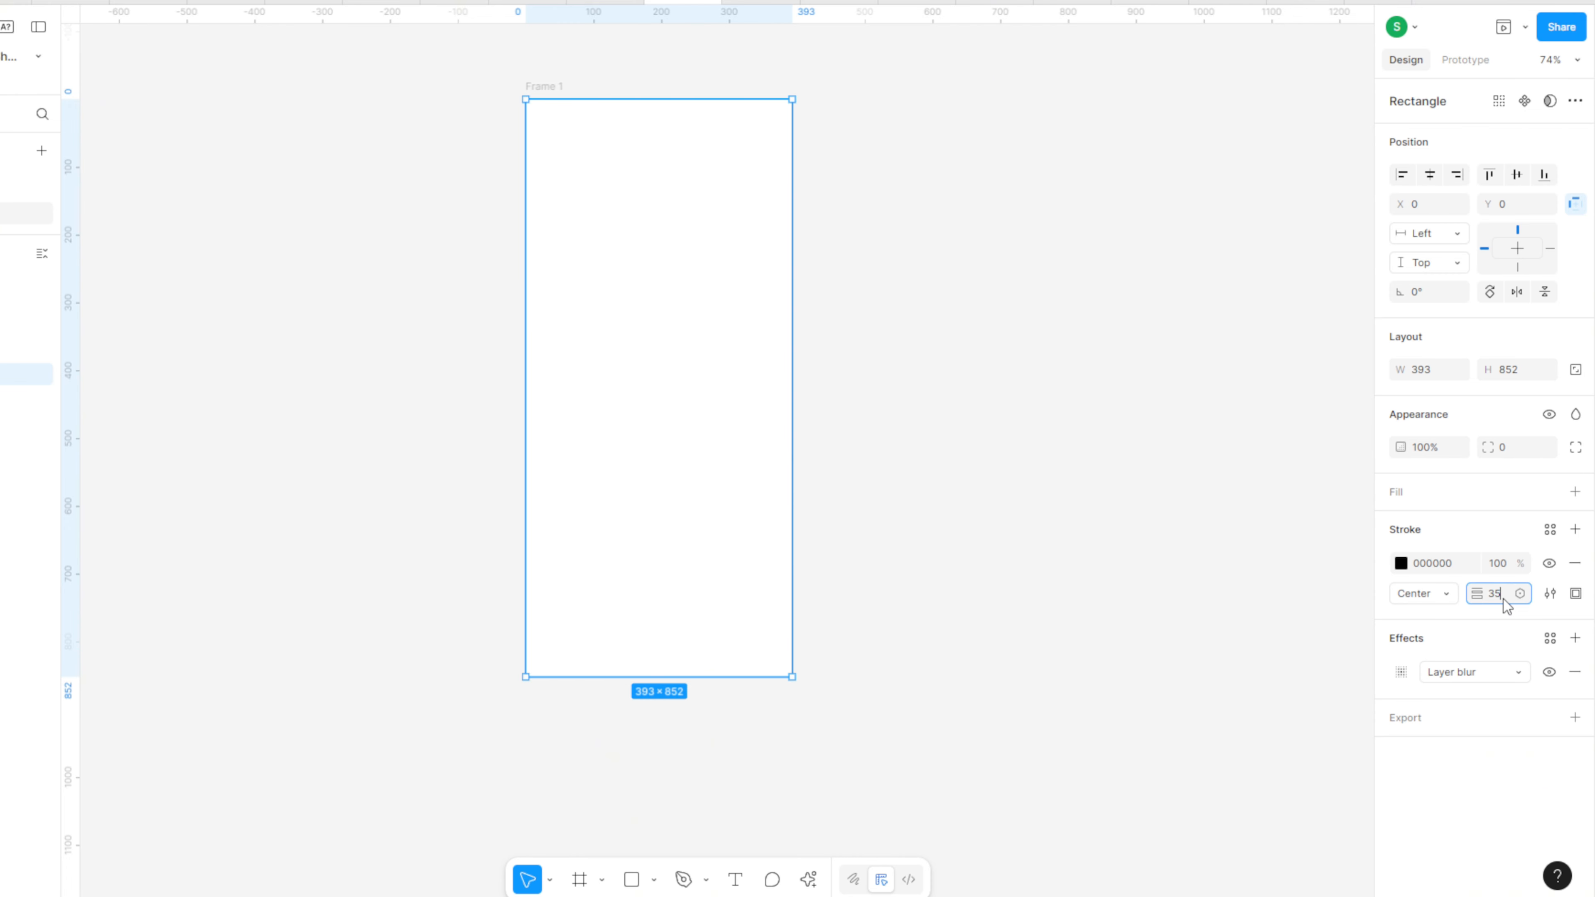
{"action": "key", "text": "Return"}
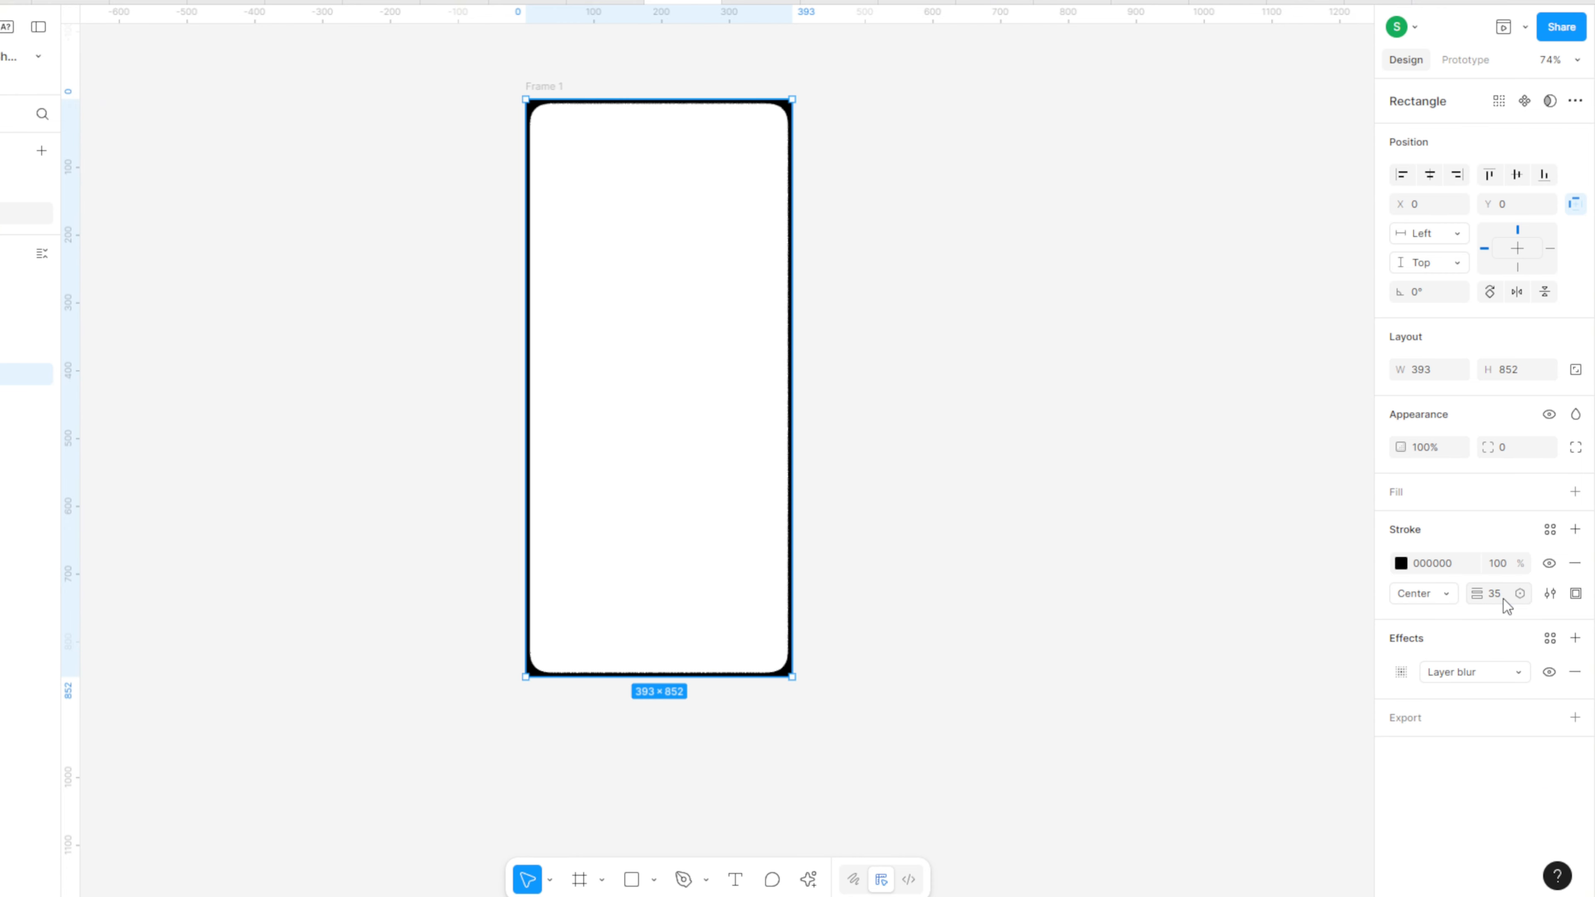
{"action": "left_click", "coordinate": [1165, 496]}
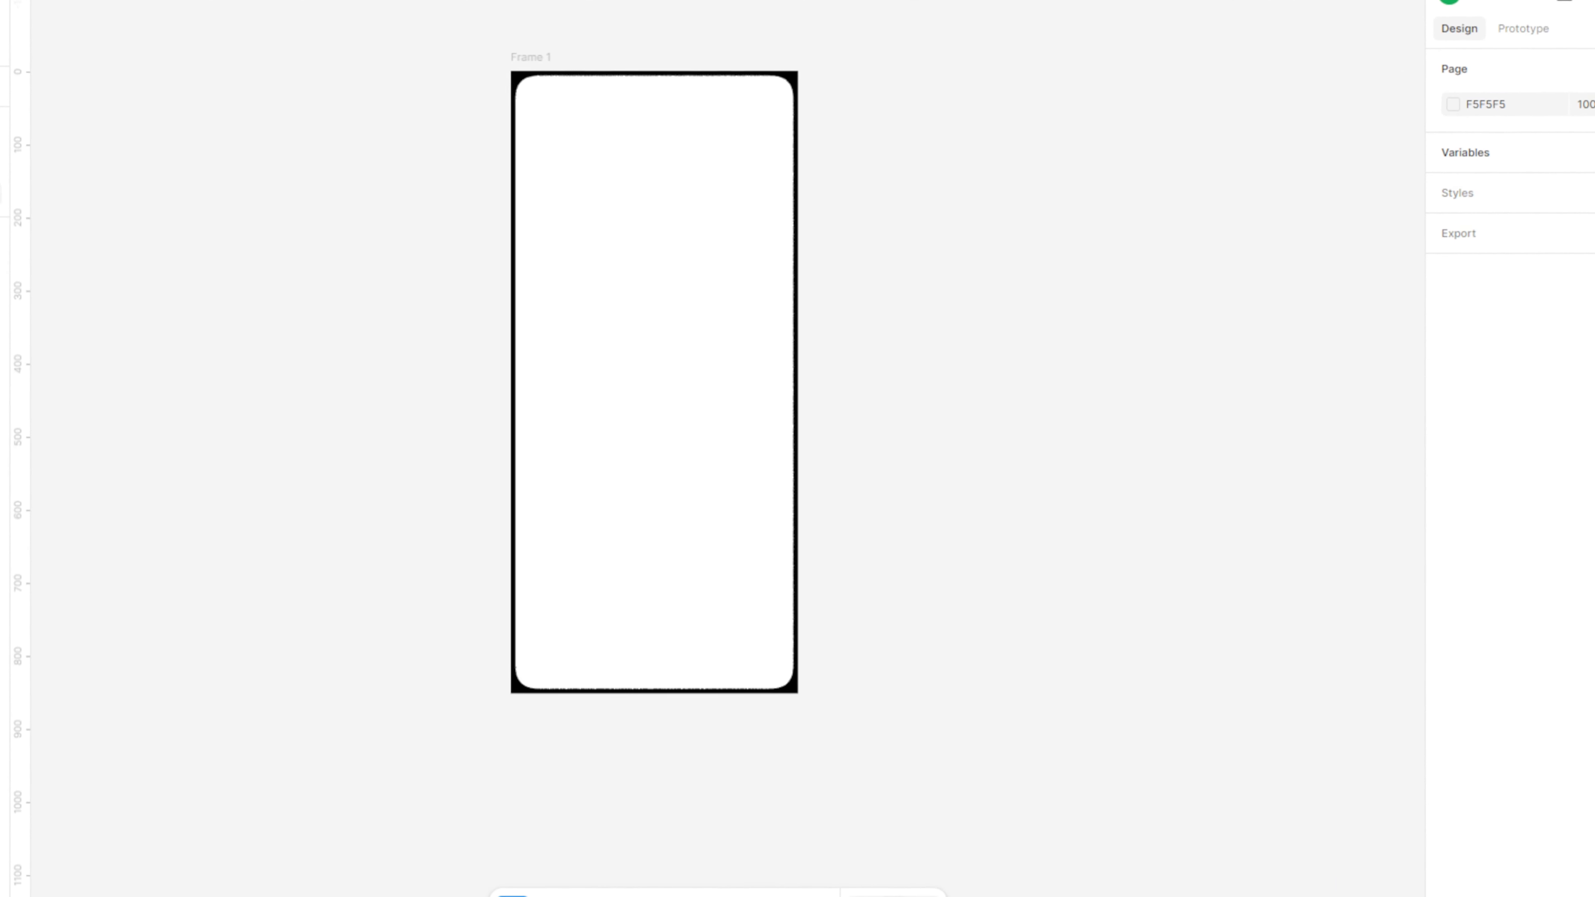
Draw a small frame beside the phone frame and set its size to 70 × 50.
{"action": "scroll", "coordinate": [924, 815], "scroll_direction": "down", "scroll_amount": 3}
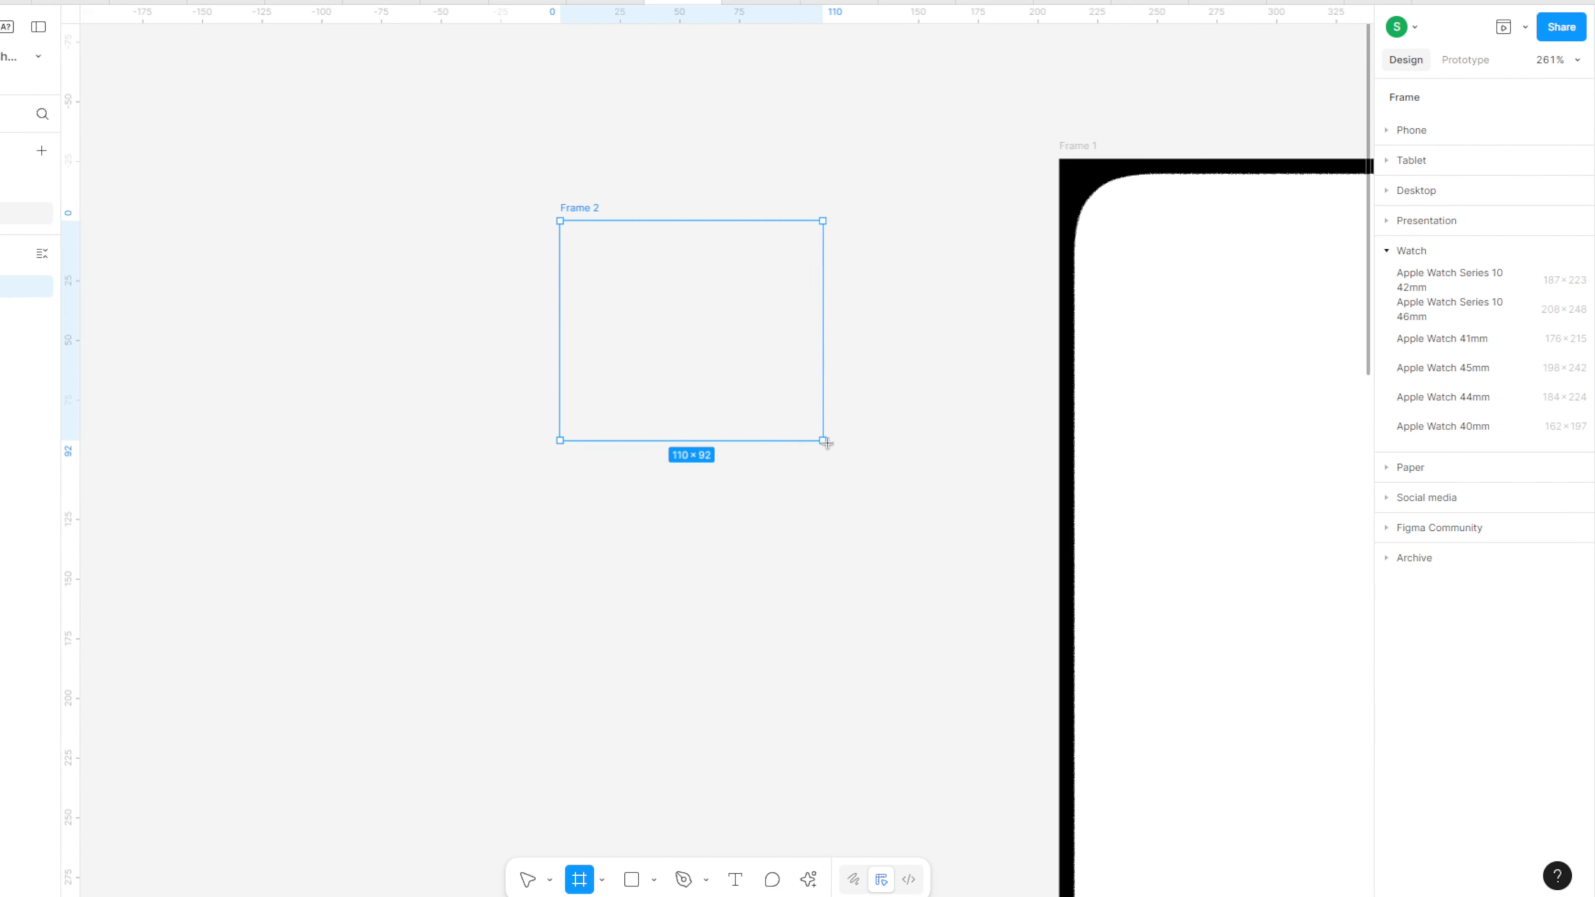
{"action": "left_click_drag", "start_coordinate": [825, 441], "coordinate": [892, 419]}
{"action": "left_click", "coordinate": [1428, 344]}
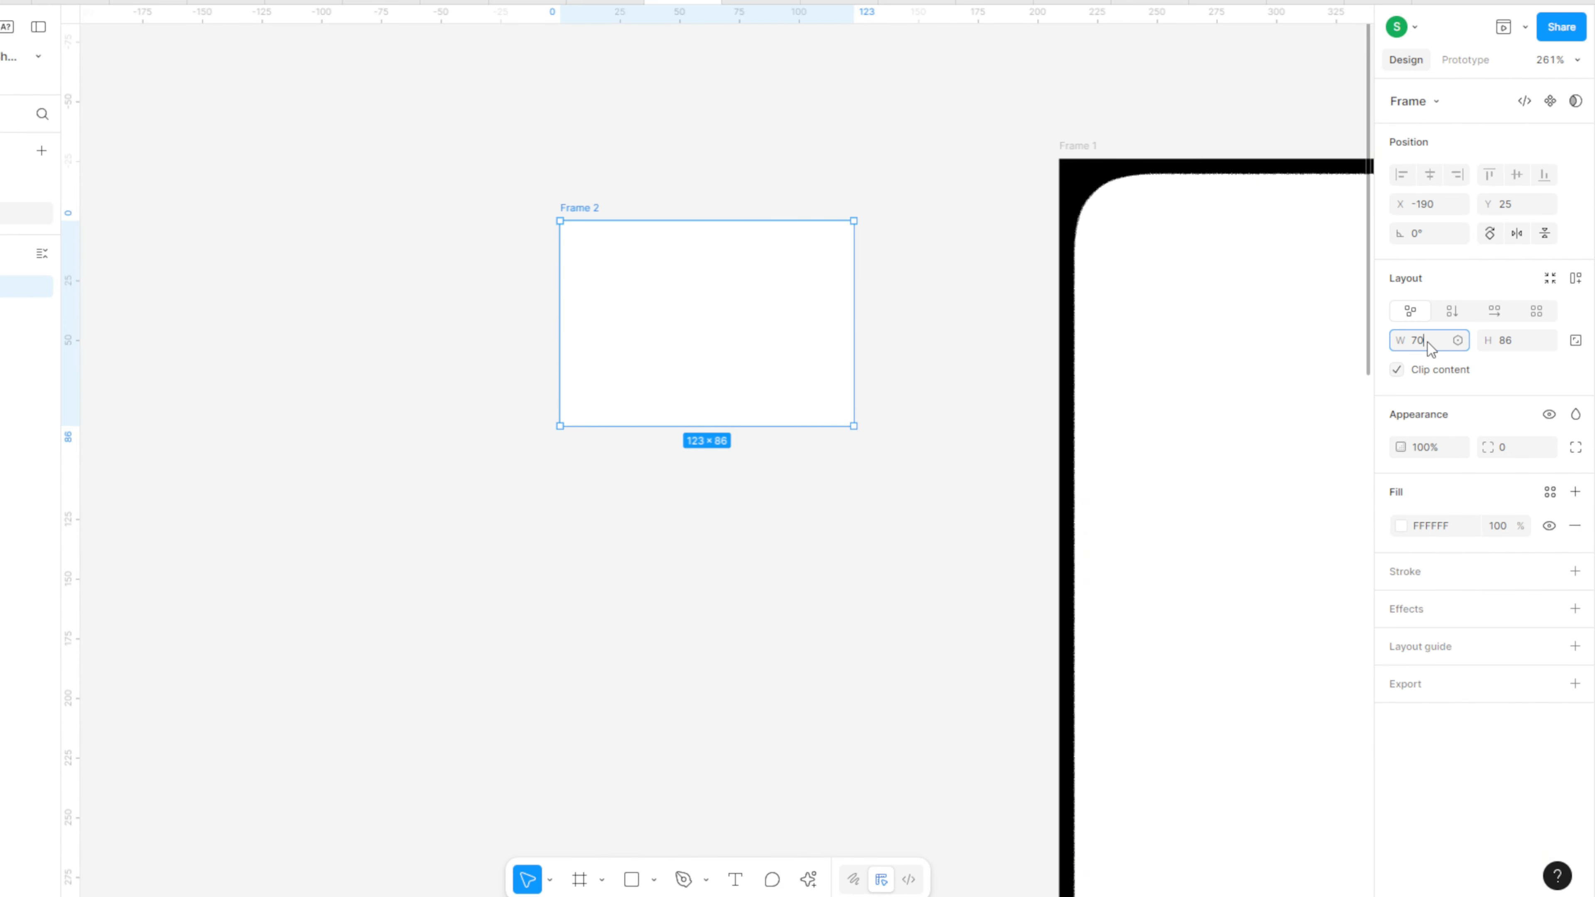
{"action": "key", "text": "Tab"}
Paste the vertical month list text into the small frame and position it so that Jan sits inside.
{"action": "key", "text": "ctrl+v"}
{"action": "left_click_drag", "start_coordinate": [890, 438], "coordinate": [768, 557]}
{"action": "scroll", "coordinate": [769, 556], "scroll_direction": "up", "scroll_amount": 3}
{"action": "left_click_drag", "start_coordinate": [768, 647], "coordinate": [770, 597]}
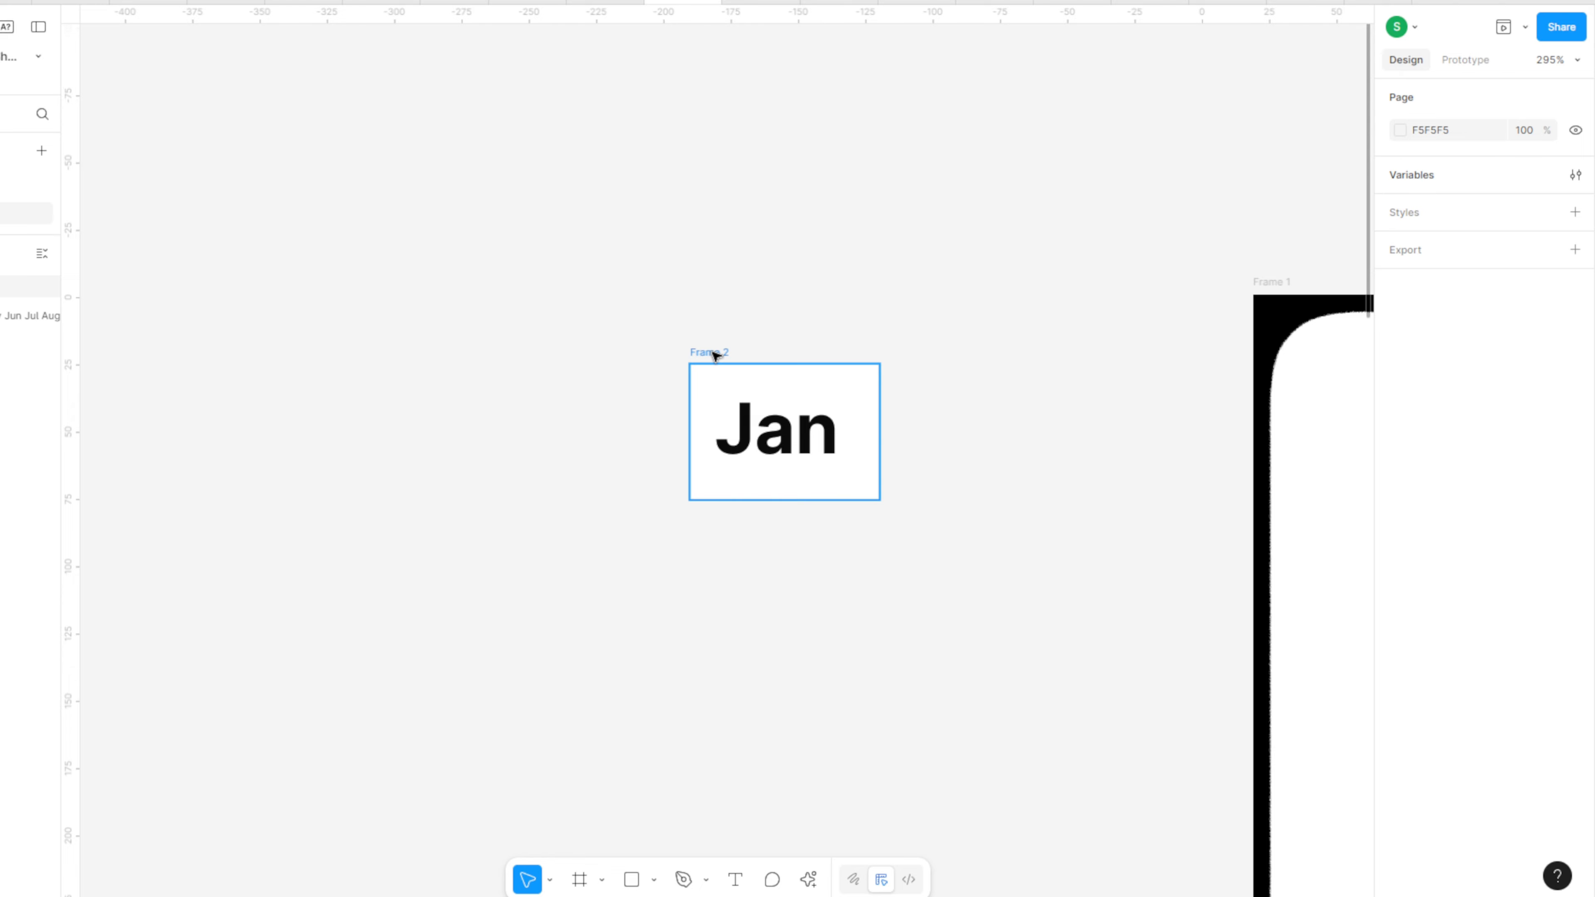
Fill the small month frame with black (000000).
{"action": "left_click", "coordinate": [709, 354]}
{"action": "left_click", "coordinate": [1401, 526]}
{"action": "left_click_drag", "start_coordinate": [1348, 568], "coordinate": [1147, 737]}
Colour the month text white (FFFFFF) and set the small frame's corner radius to 100.
{"action": "key", "text": "Return"}
{"action": "left_click", "coordinate": [1401, 720]}
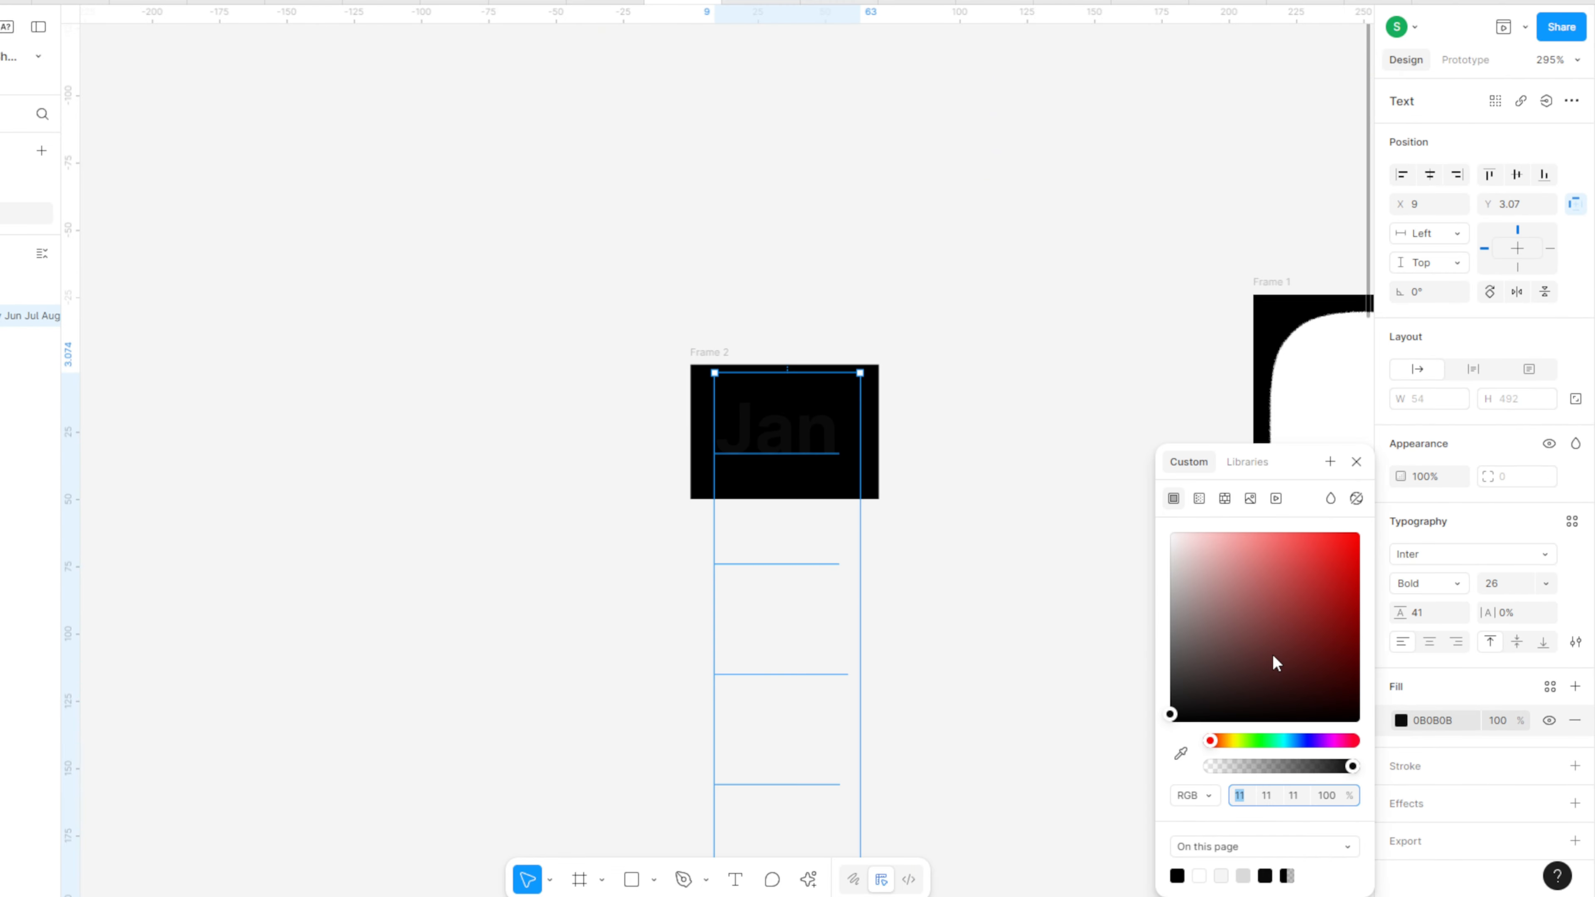
{"action": "left_click_drag", "start_coordinate": [1272, 653], "coordinate": [1133, 522]}
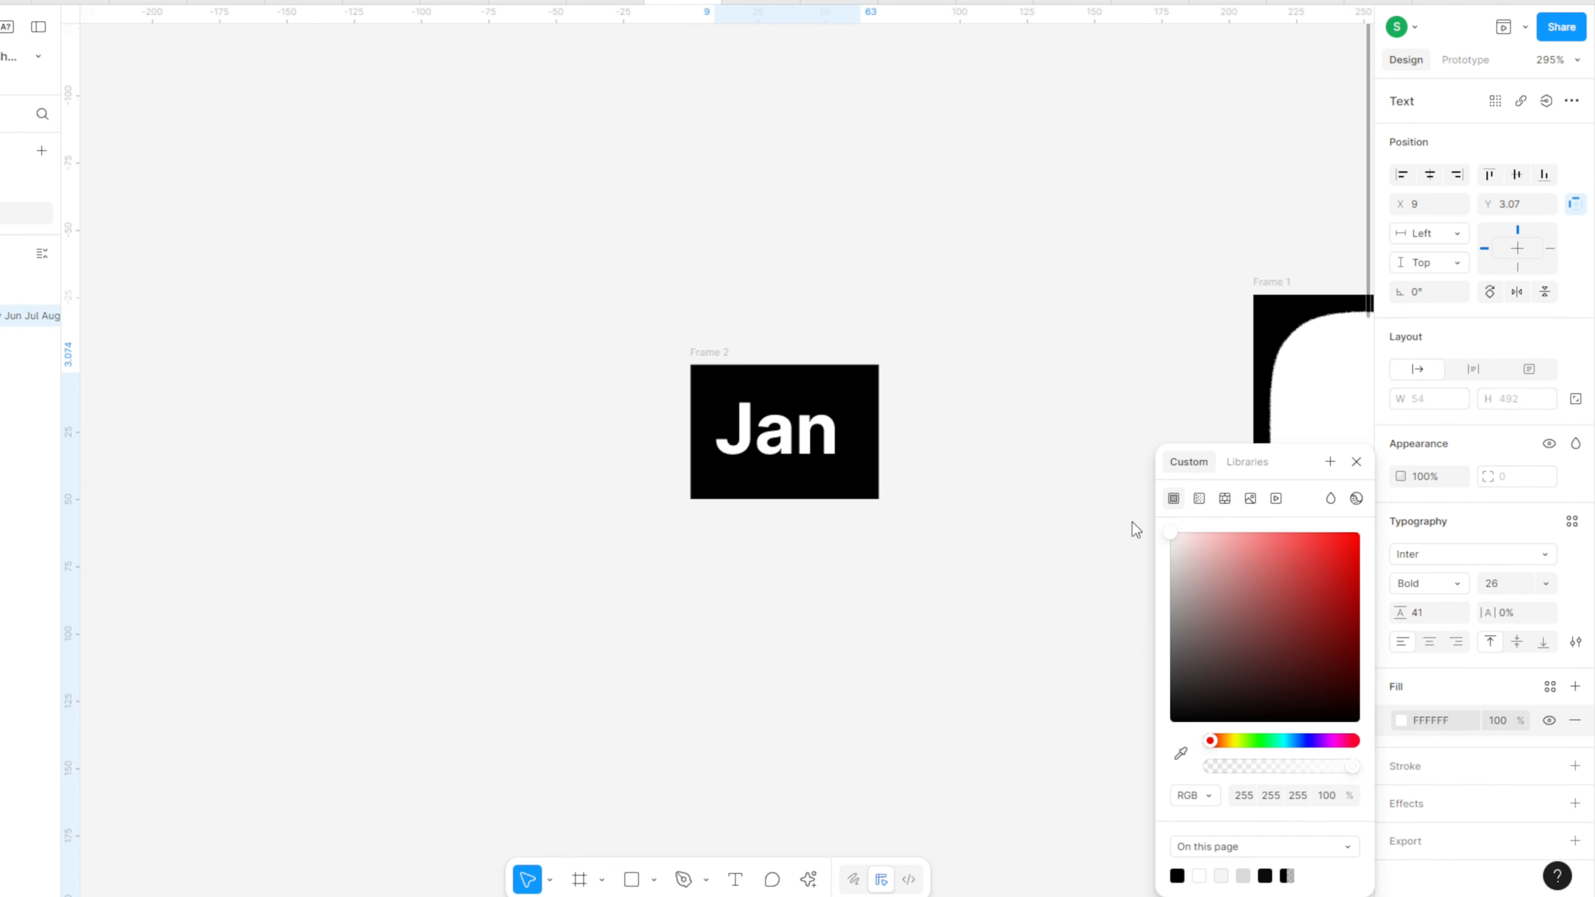
{"action": "left_click", "coordinate": [1357, 464]}
{"action": "left_click", "coordinate": [701, 355]}
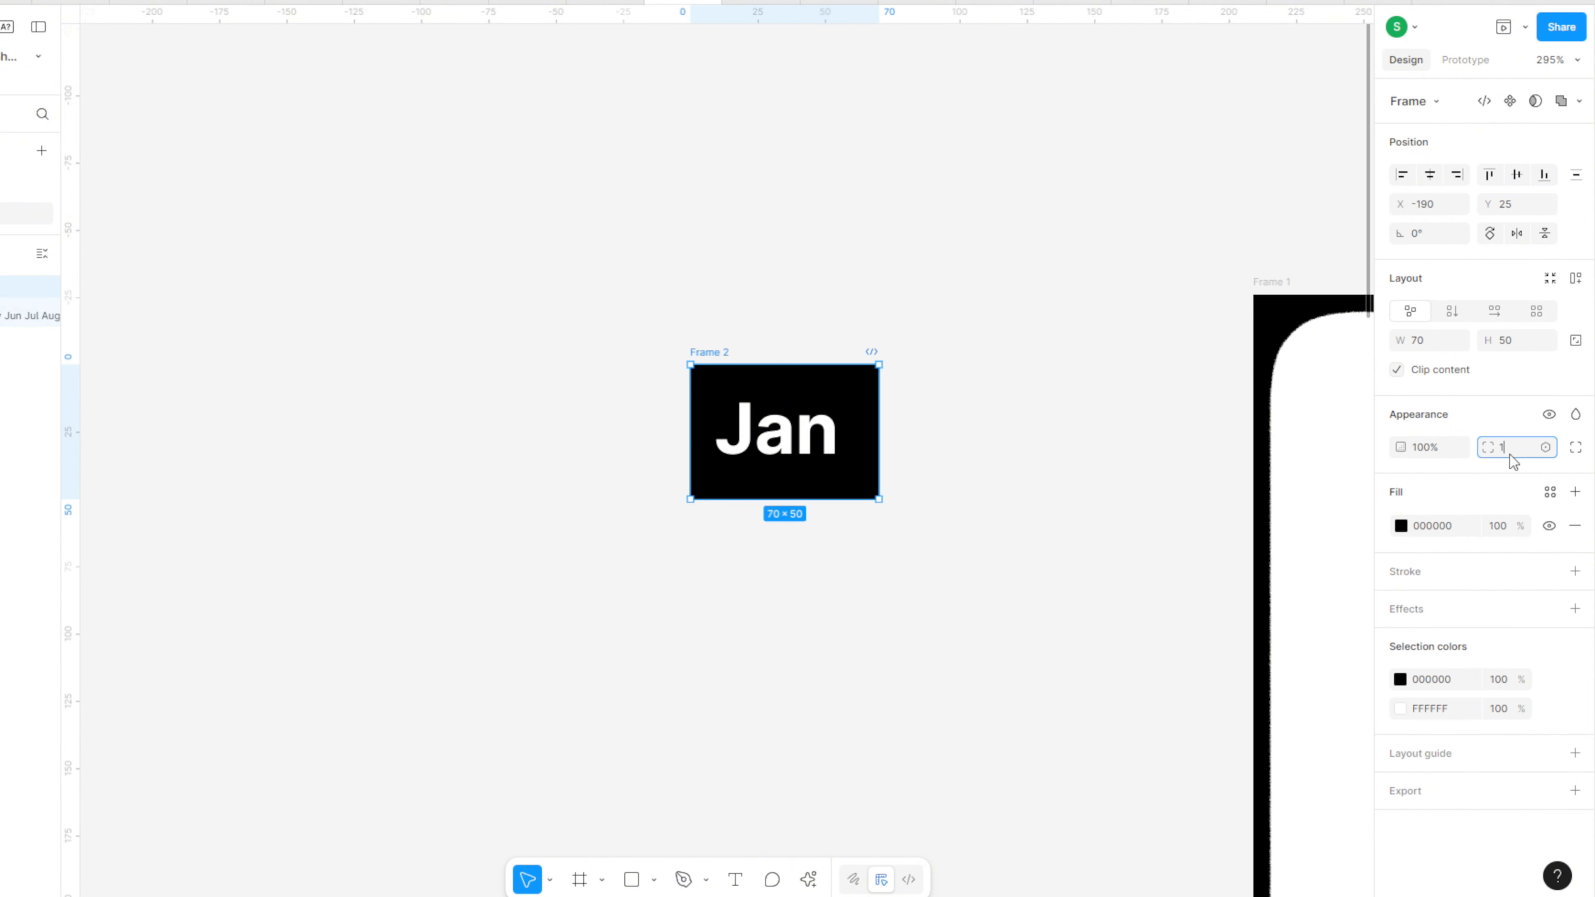
{"action": "key", "text": "Return"}
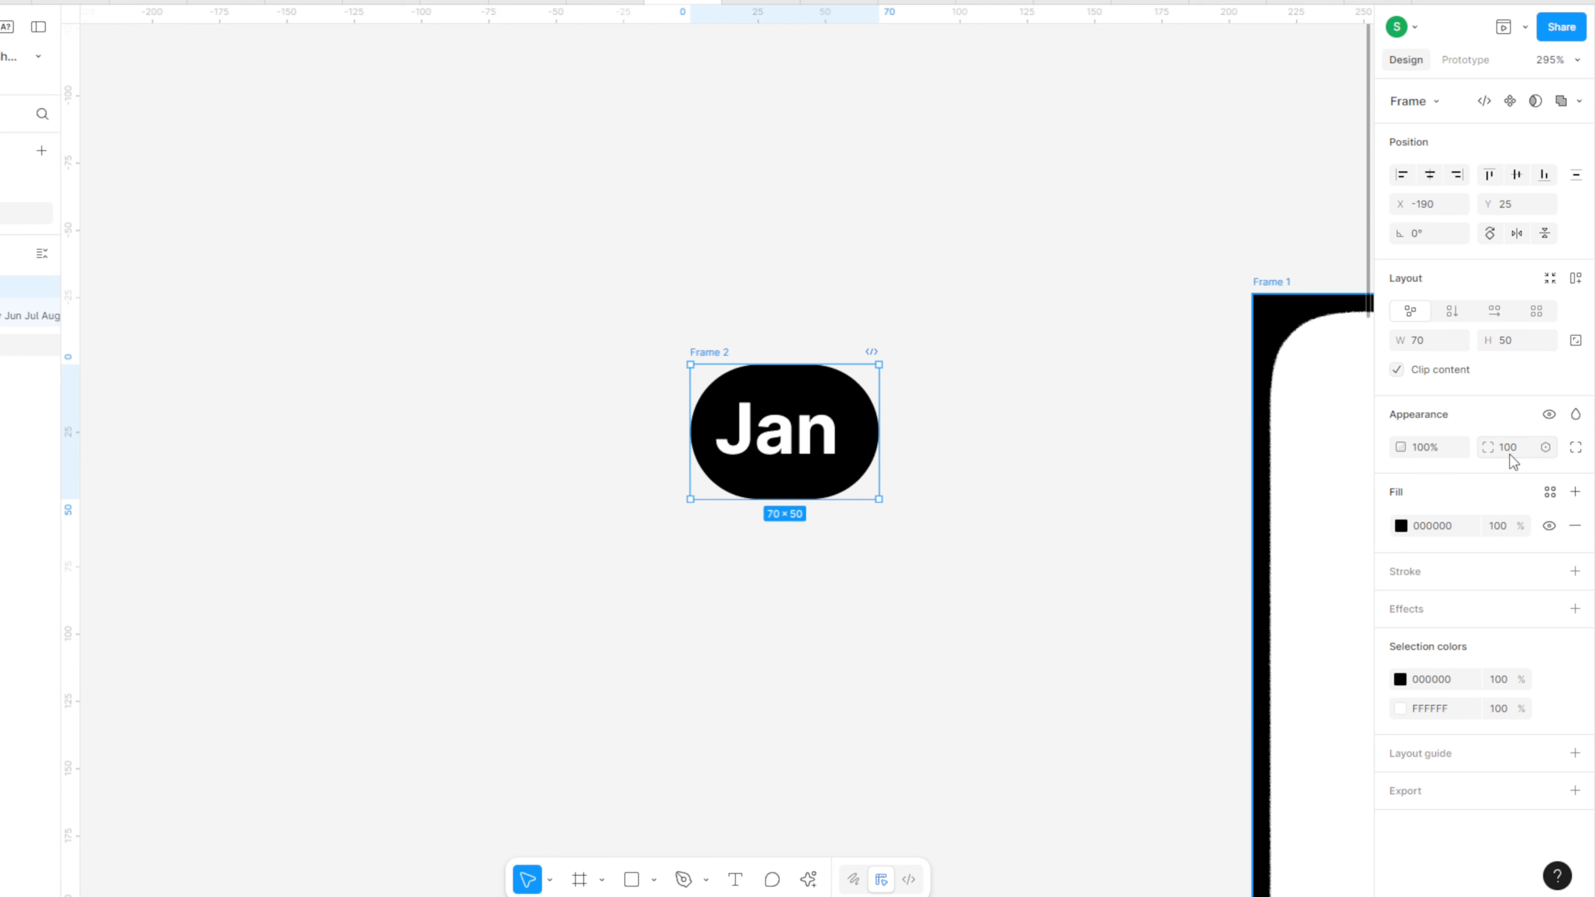
Draw a tall rectangle of about 87 × 201 between the month pill and the phone frame with a corner radius of 100.
{"action": "mouse_move", "coordinate": [692, 230]}
{"action": "left_mouse_down"}
{"action": "mouse_move", "coordinate": [806, 725]}
{"action": "mouse_move", "coordinate": [939, 811]}
{"action": "mouse_move", "coordinate": [937, 793]}
{"action": "left_mouse_up"}
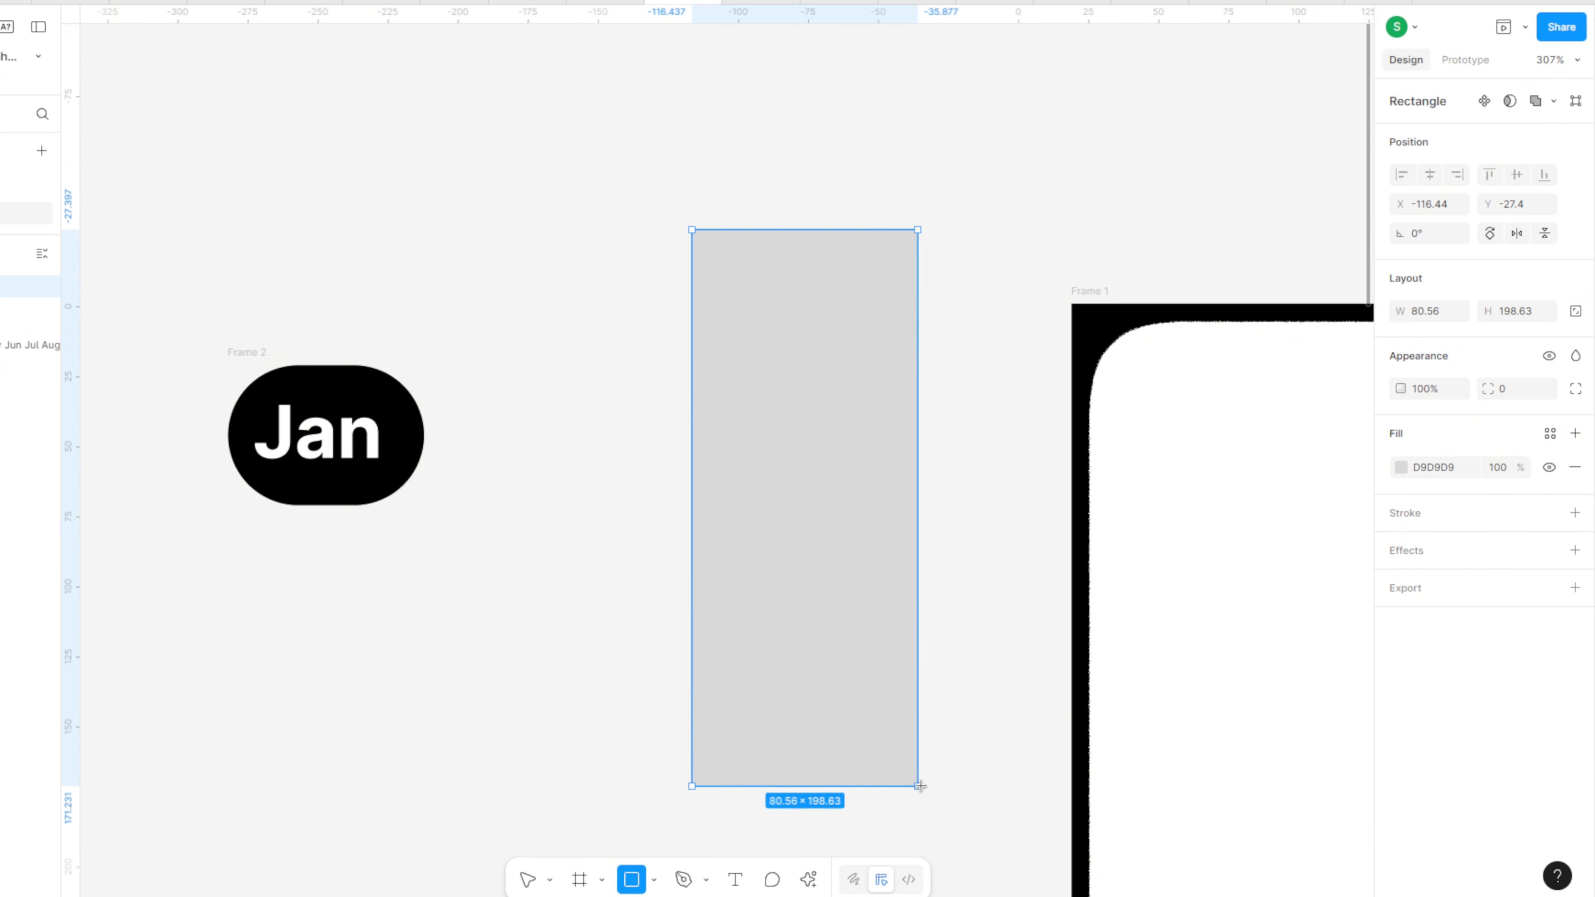
{"action": "left_click_drag", "start_coordinate": [830, 645], "coordinate": [748, 644]}
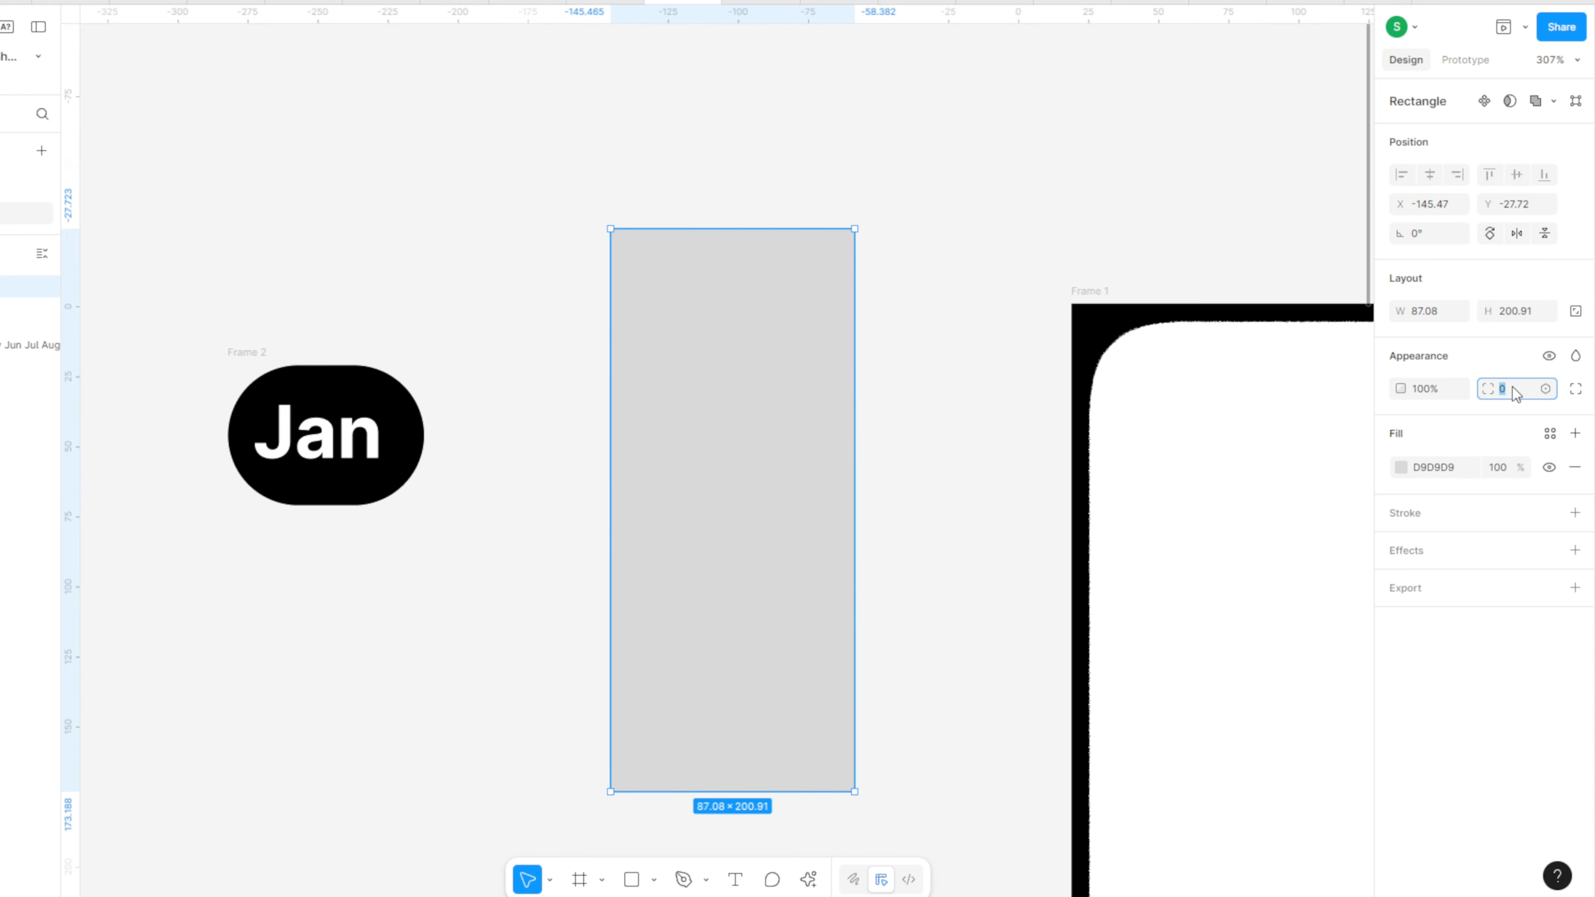
{"action": "type", "text": "100"}
{"action": "key", "text": "Return"}
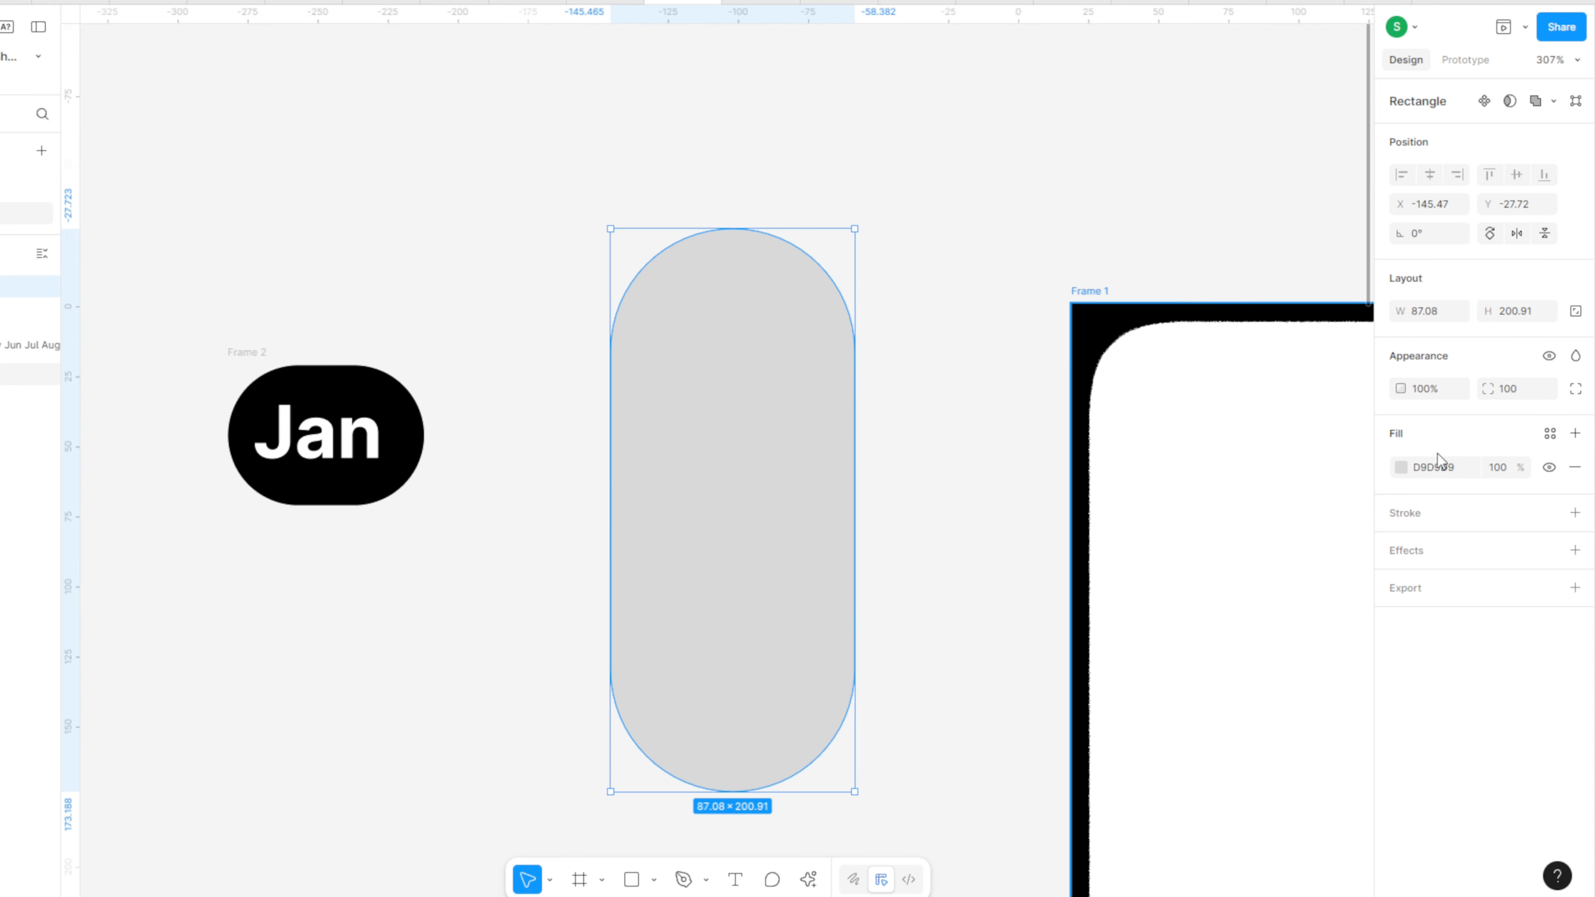
Fill the tall rounded rectangle with black (000000).
{"action": "left_click", "coordinate": [1401, 467]}
{"action": "left_click_drag", "start_coordinate": [1272, 572], "coordinate": [1139, 763]}
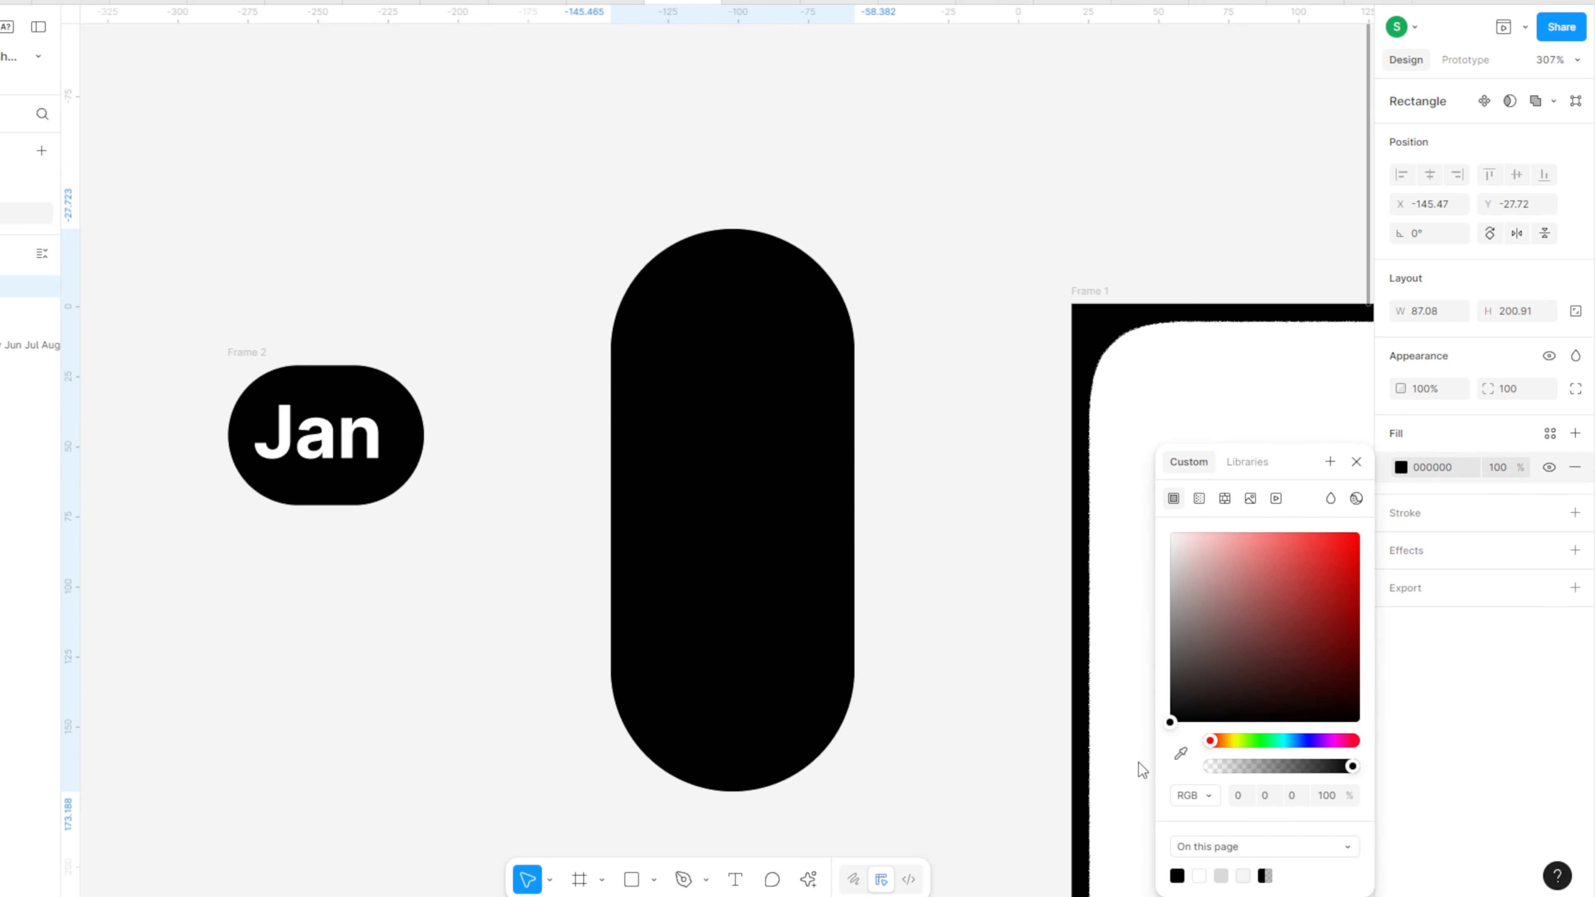
{"action": "left_click", "coordinate": [1357, 462]}
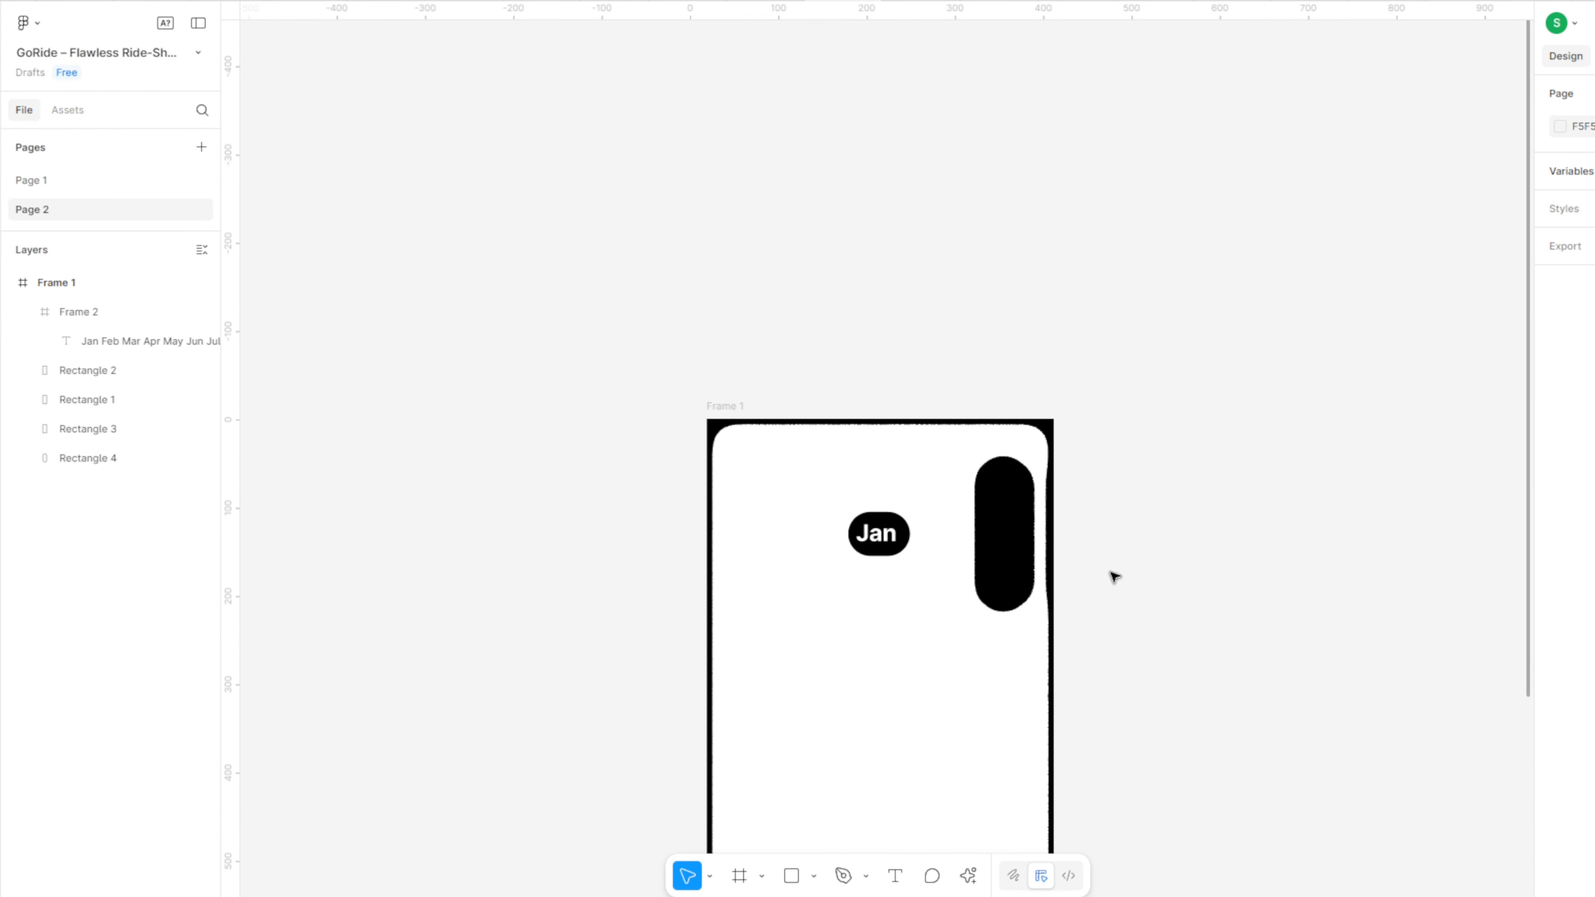
Scale the tall black rounded rectangle to about 60 × 139 and position it over the phone frame's right edge, forming a bulge.
{"action": "left_click_drag", "start_coordinate": [1008, 538], "coordinate": [1003, 538]}
{"action": "left_click", "coordinate": [69, 458]}
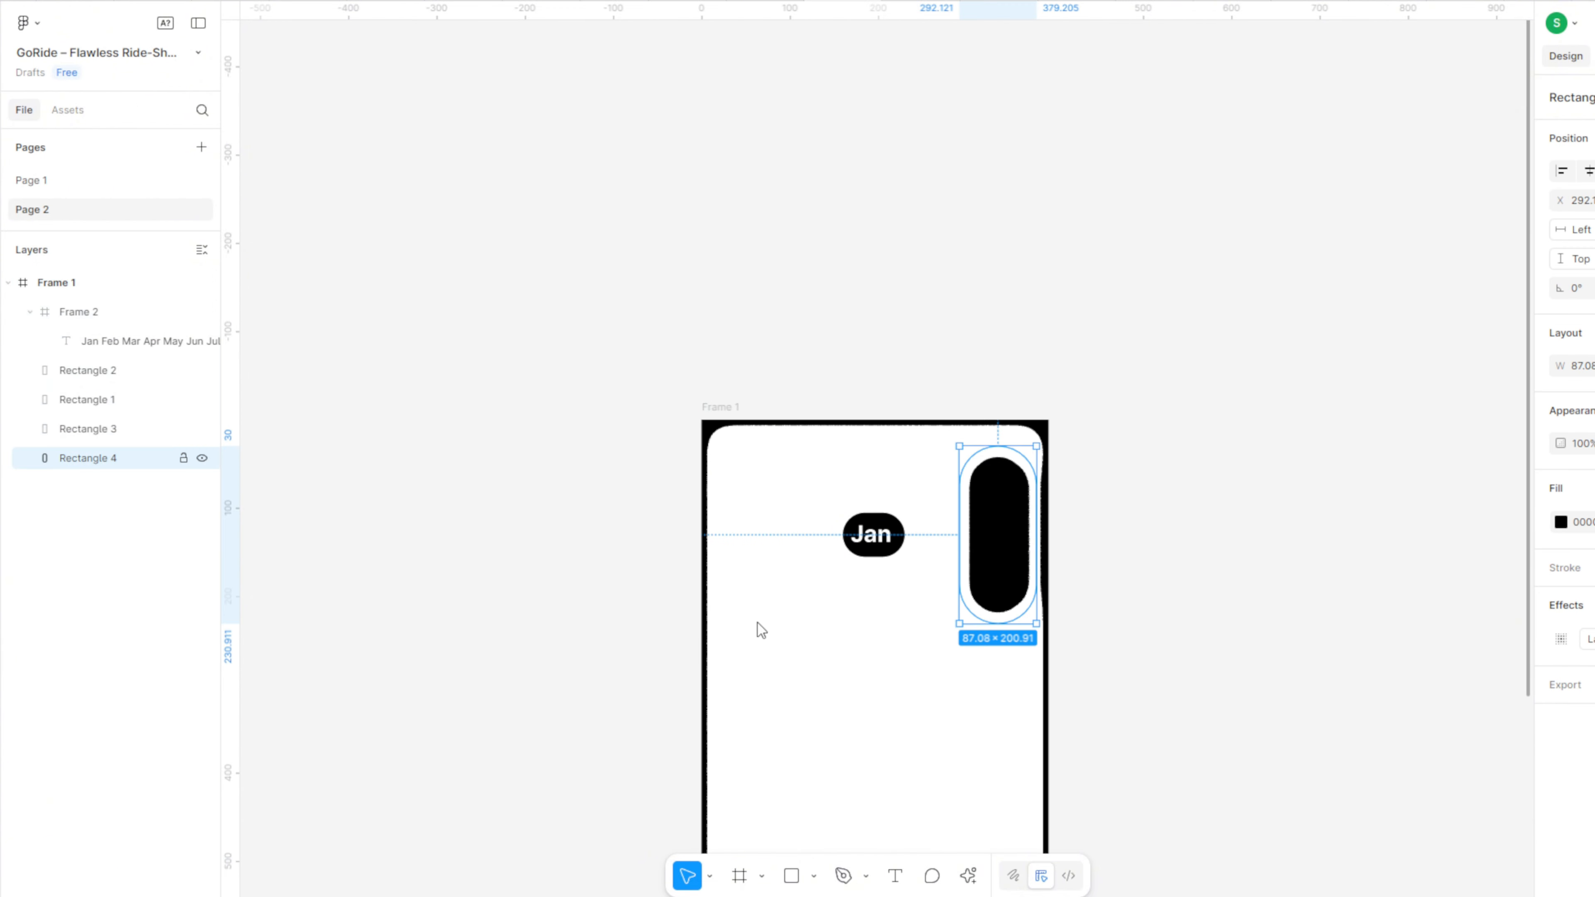
{"action": "scroll", "coordinate": [942, 568], "scroll_direction": "up", "scroll_amount": 3}
{"action": "left_click_drag", "start_coordinate": [1040, 554], "coordinate": [1079, 628]}
{"action": "left_click_drag", "start_coordinate": [1091, 412], "coordinate": [1167, 435]}
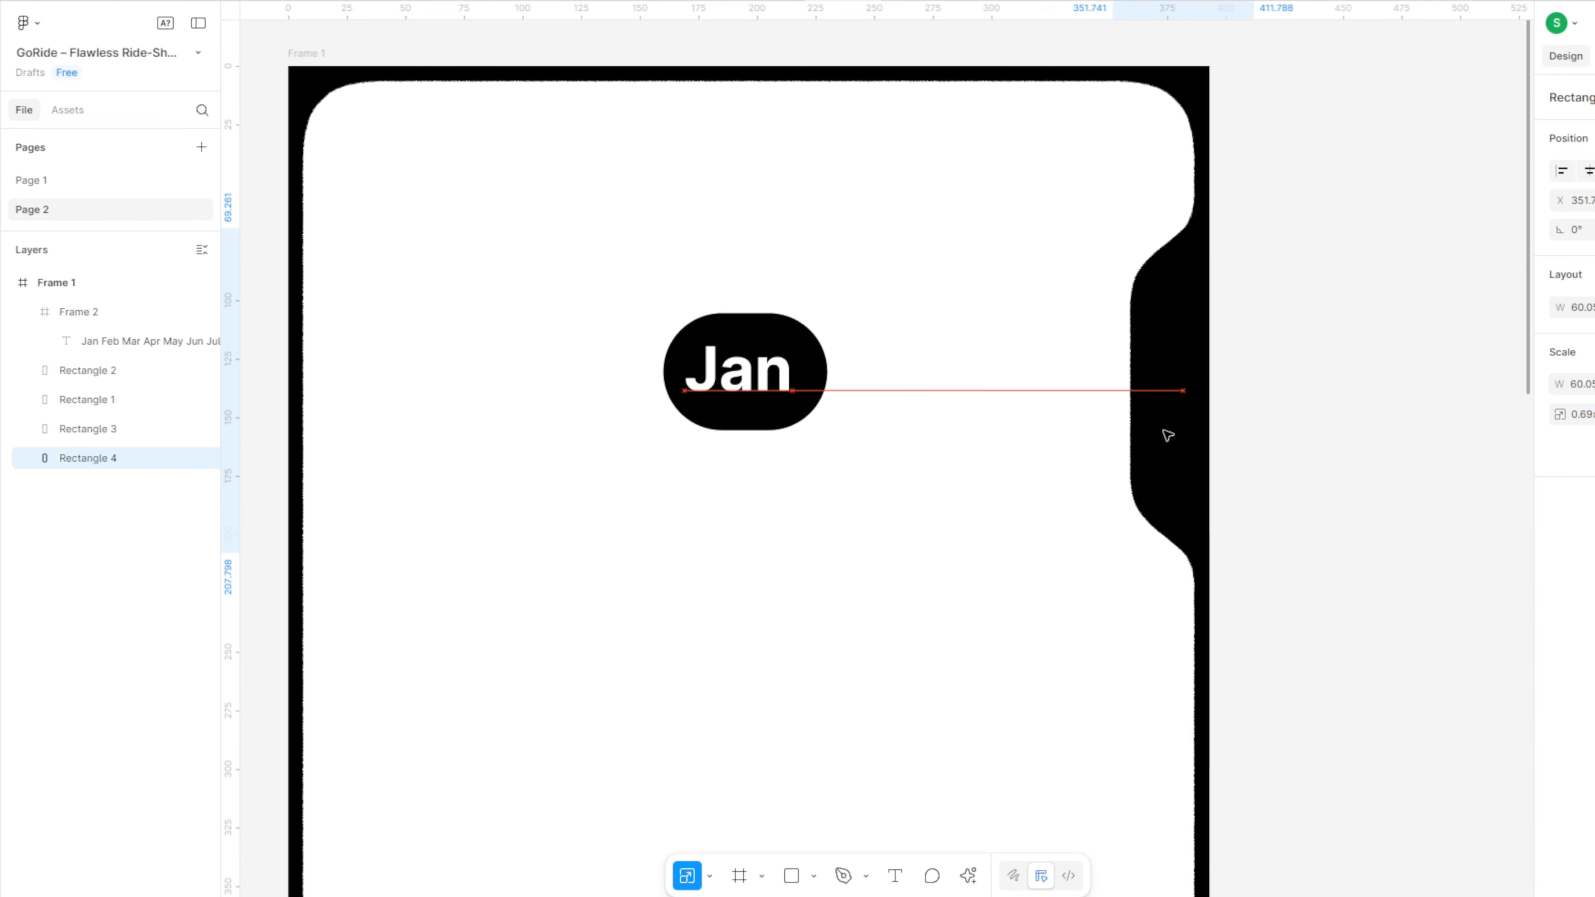
Move the Jan pill across the phone frame to sit beside the bulge on its right edge.
{"action": "left_click_drag", "start_coordinate": [740, 417], "coordinate": [995, 438]}
{"action": "scroll", "coordinate": [1019, 407], "scroll_direction": "down", "scroll_amount": 5}
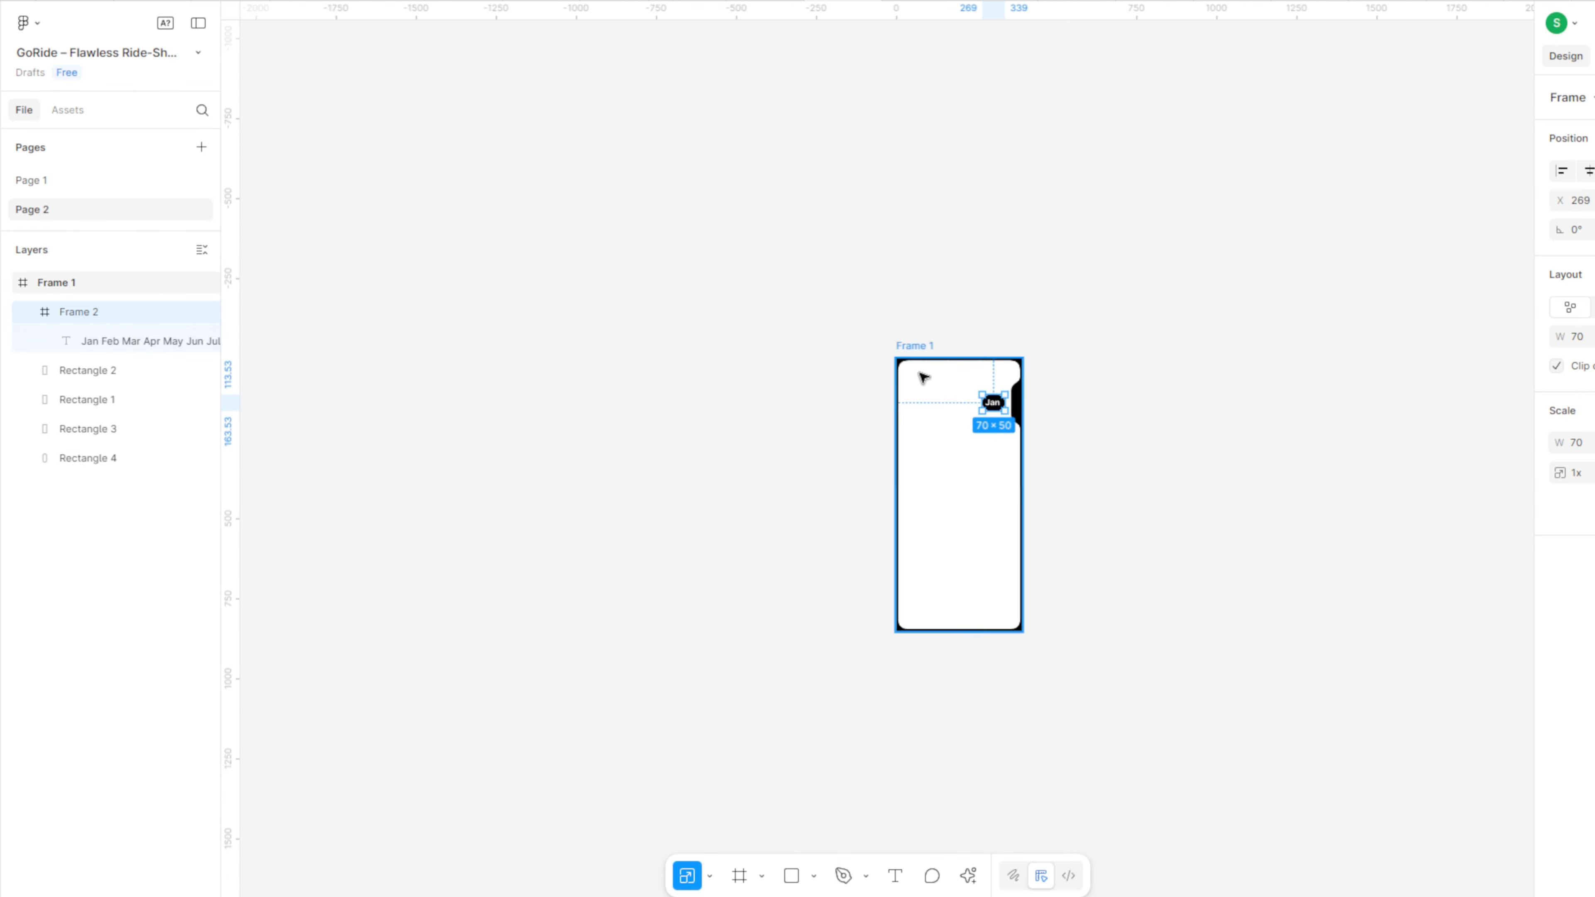
{"action": "scroll", "coordinate": [922, 378], "scroll_direction": "up", "scroll_amount": 4}
{"action": "left_click", "coordinate": [1049, 420]}
Duplicate Frame 1 and place the copy directly to its right.
{"action": "scroll", "coordinate": [613, 241], "scroll_direction": "down", "scroll_amount": 5}
{"action": "left_click", "coordinate": [555, 200]}
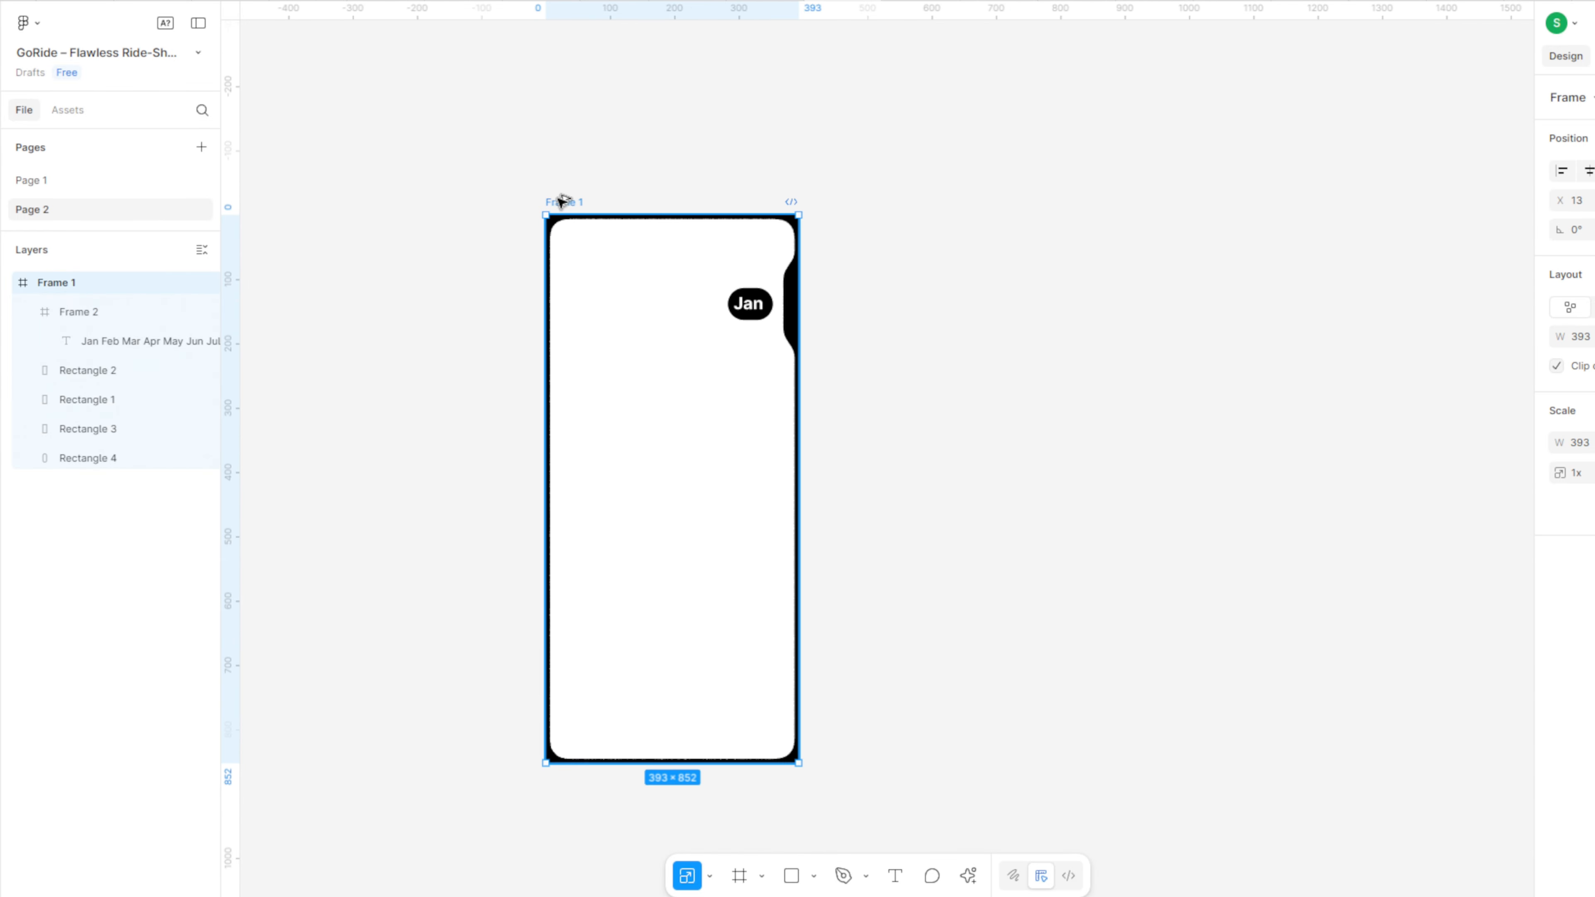
{"action": "left_click_drag", "start_coordinate": [555, 200], "coordinate": [866, 203]}
Move the tall rounded rectangle in Frame 2 horizontally out past the phone's right edge, to about X 407.
{"action": "scroll", "coordinate": [1105, 350], "scroll_direction": "up", "scroll_amount": 5}
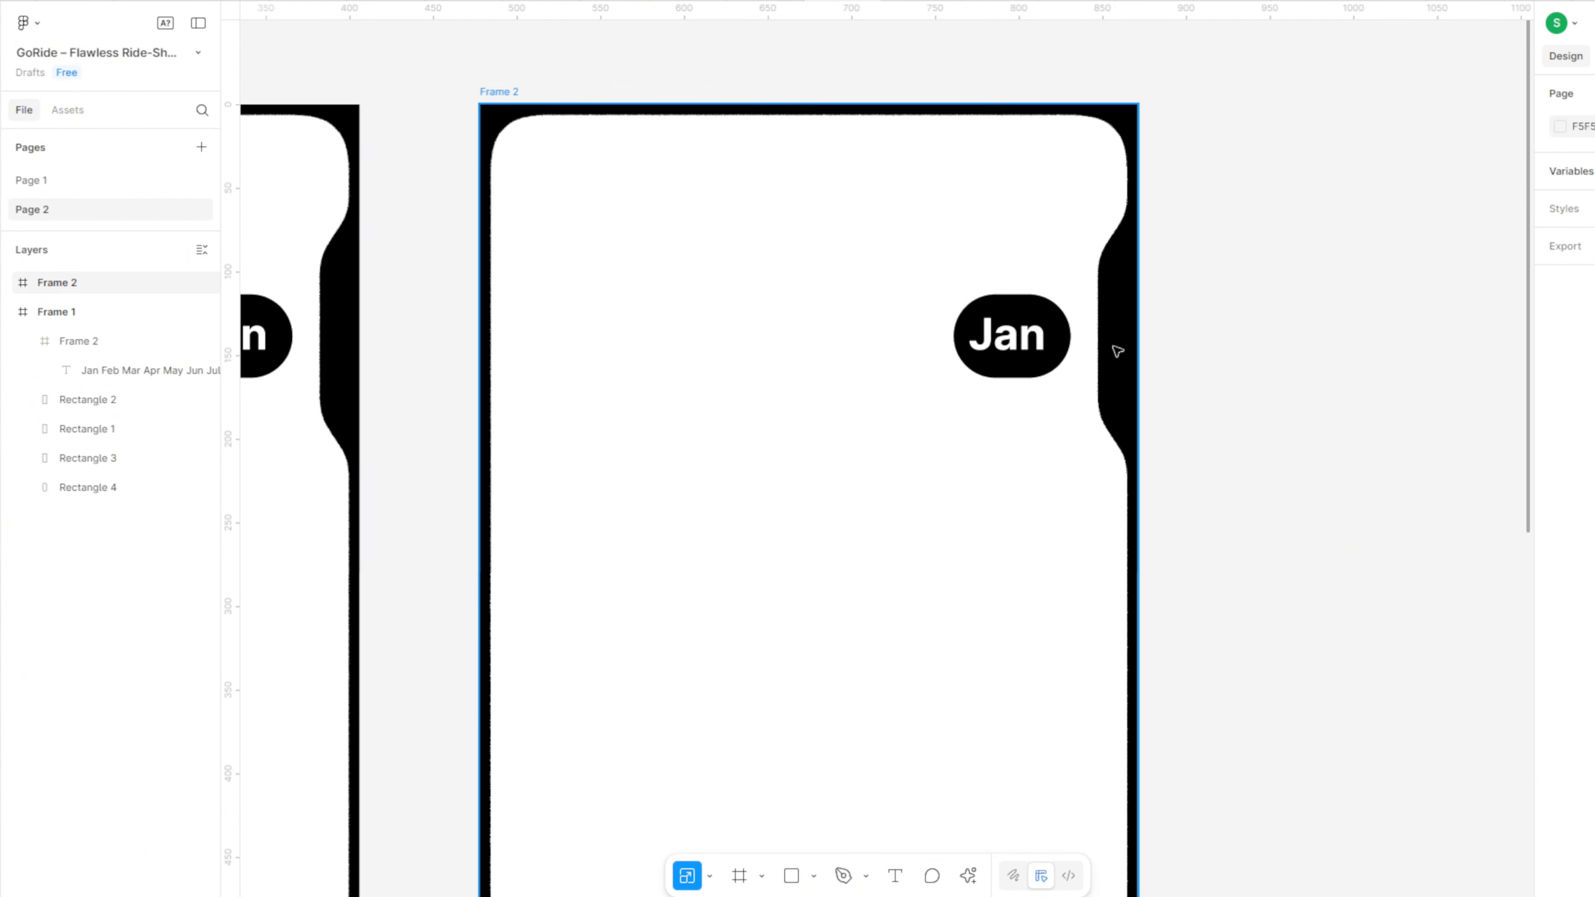
{"action": "left_click", "coordinate": [112, 489]}
{"action": "left_click", "coordinate": [1155, 350]}
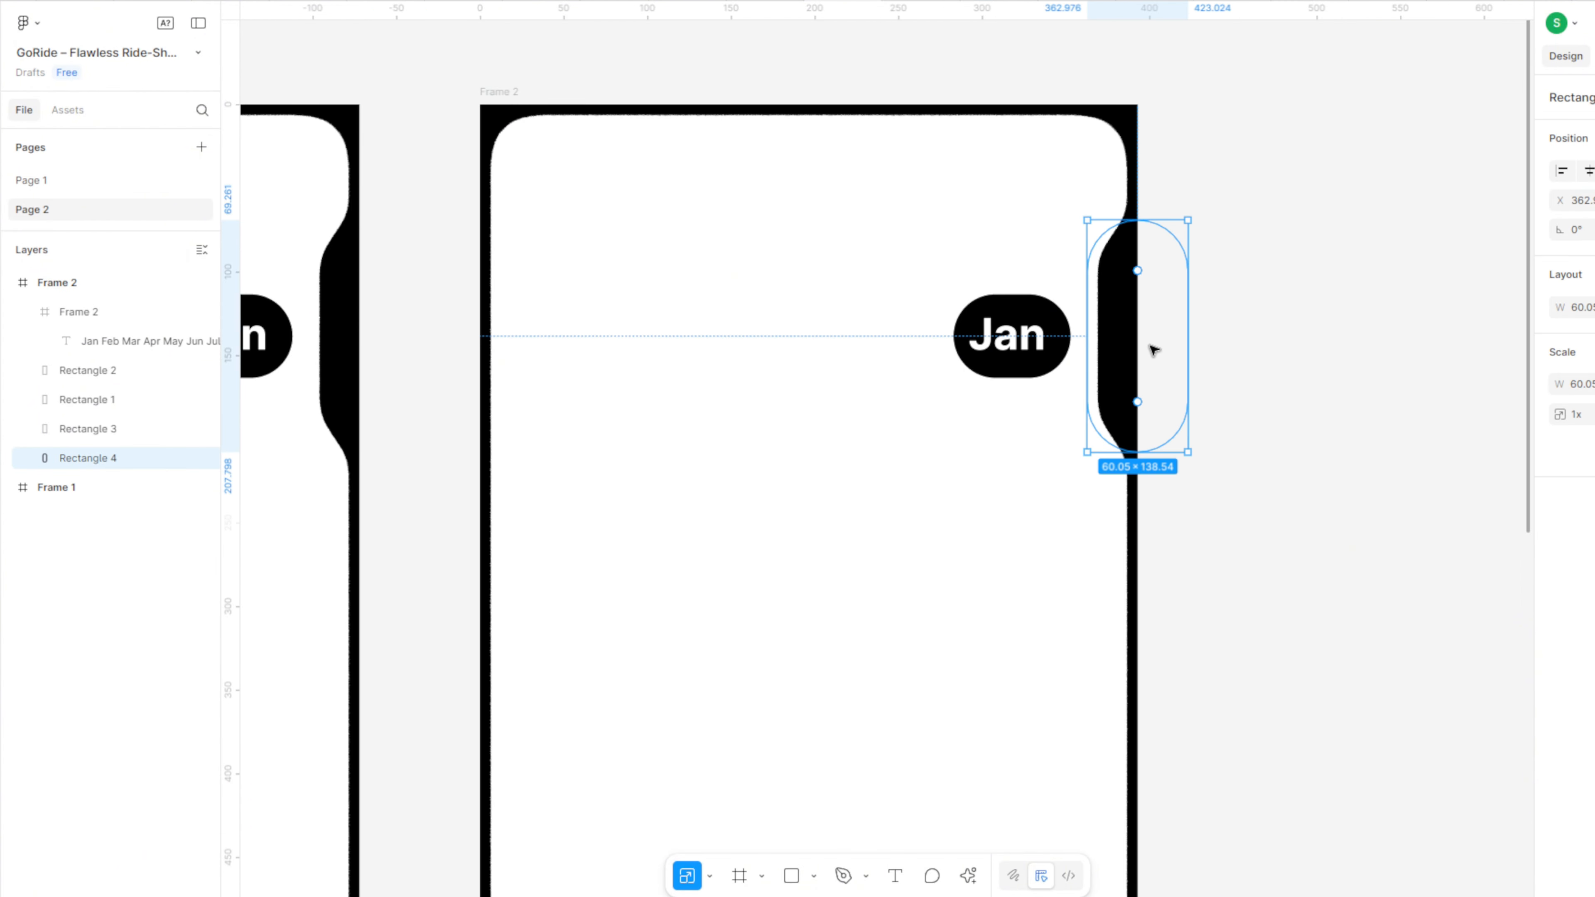
{"action": "key", "text": "Right"}
{"action": "key", "text": "Right"}
{"action": "key", "text": "Right"}
{"action": "key", "text": "Right"}
{"action": "key", "text": "Right"}
{"action": "key", "text": "Right"}
{"action": "key", "text": "Right"}
{"action": "key", "text": "Right"}
{"action": "key", "text": "Right"}
{"action": "key", "text": "Right"}
{"action": "key", "text": "Right"}
{"action": "key", "text": "Right"}
{"action": "key", "text": "Right"}
{"action": "key", "text": "Right"}
{"action": "key", "text": "Right"}
{"action": "key", "text": "Right"}
{"action": "key", "text": "Right"}
{"action": "key", "text": "Right"}
{"action": "key", "text": "Right"}
{"action": "key", "text": "Right"}
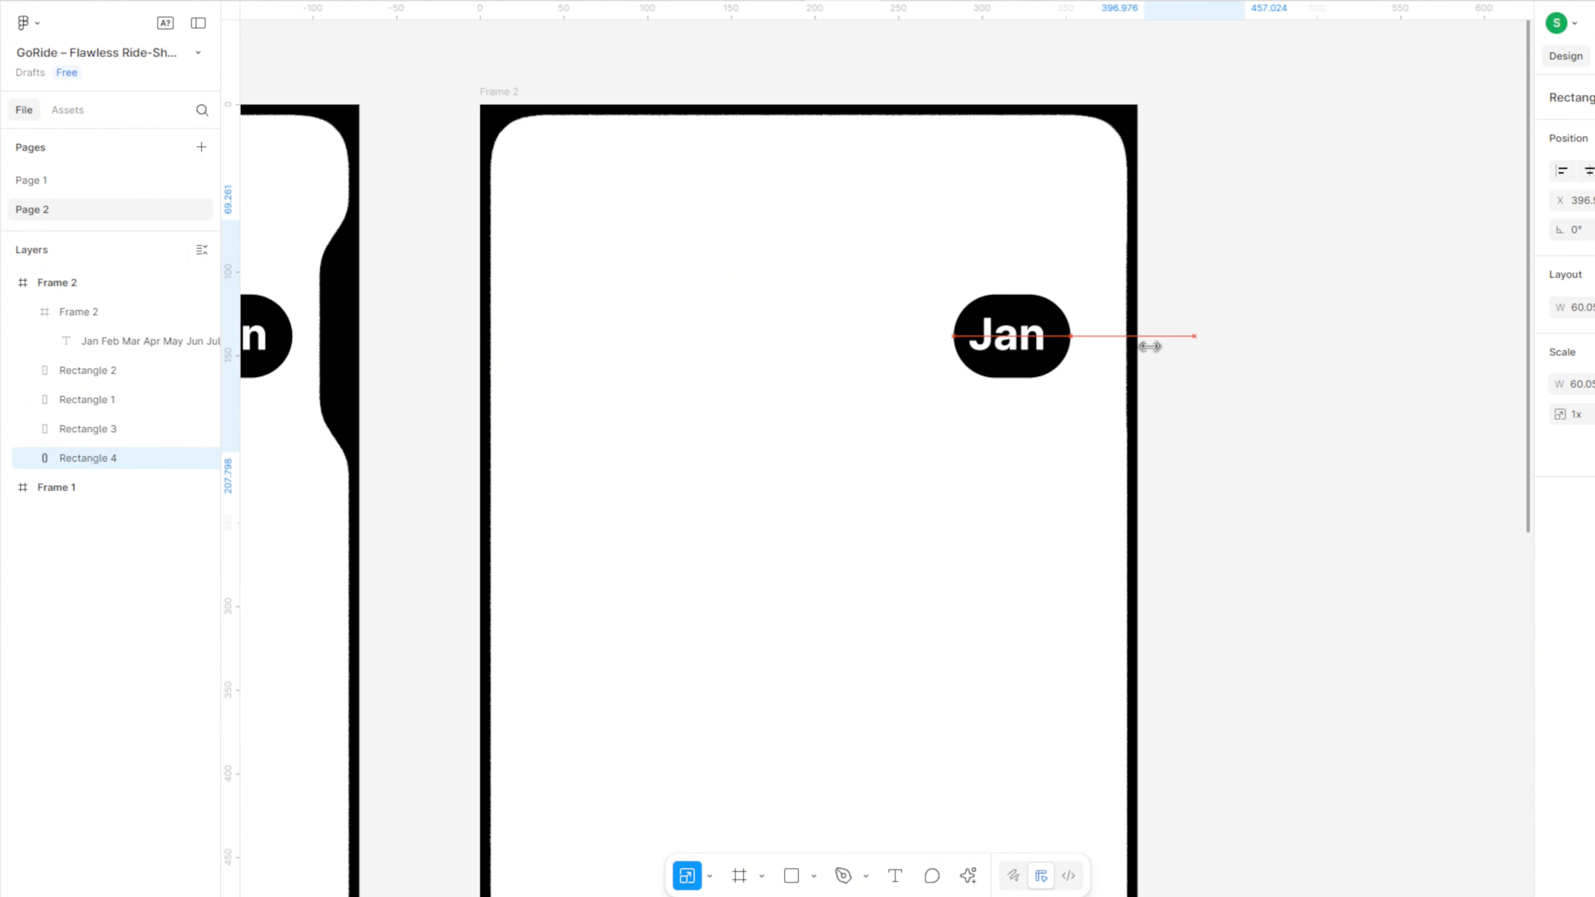
Scale the Jan pill in Frame 2 down to about 54 × 39 and place it closer to the right edge, at X 318.
{"action": "left_click", "coordinate": [1007, 368]}
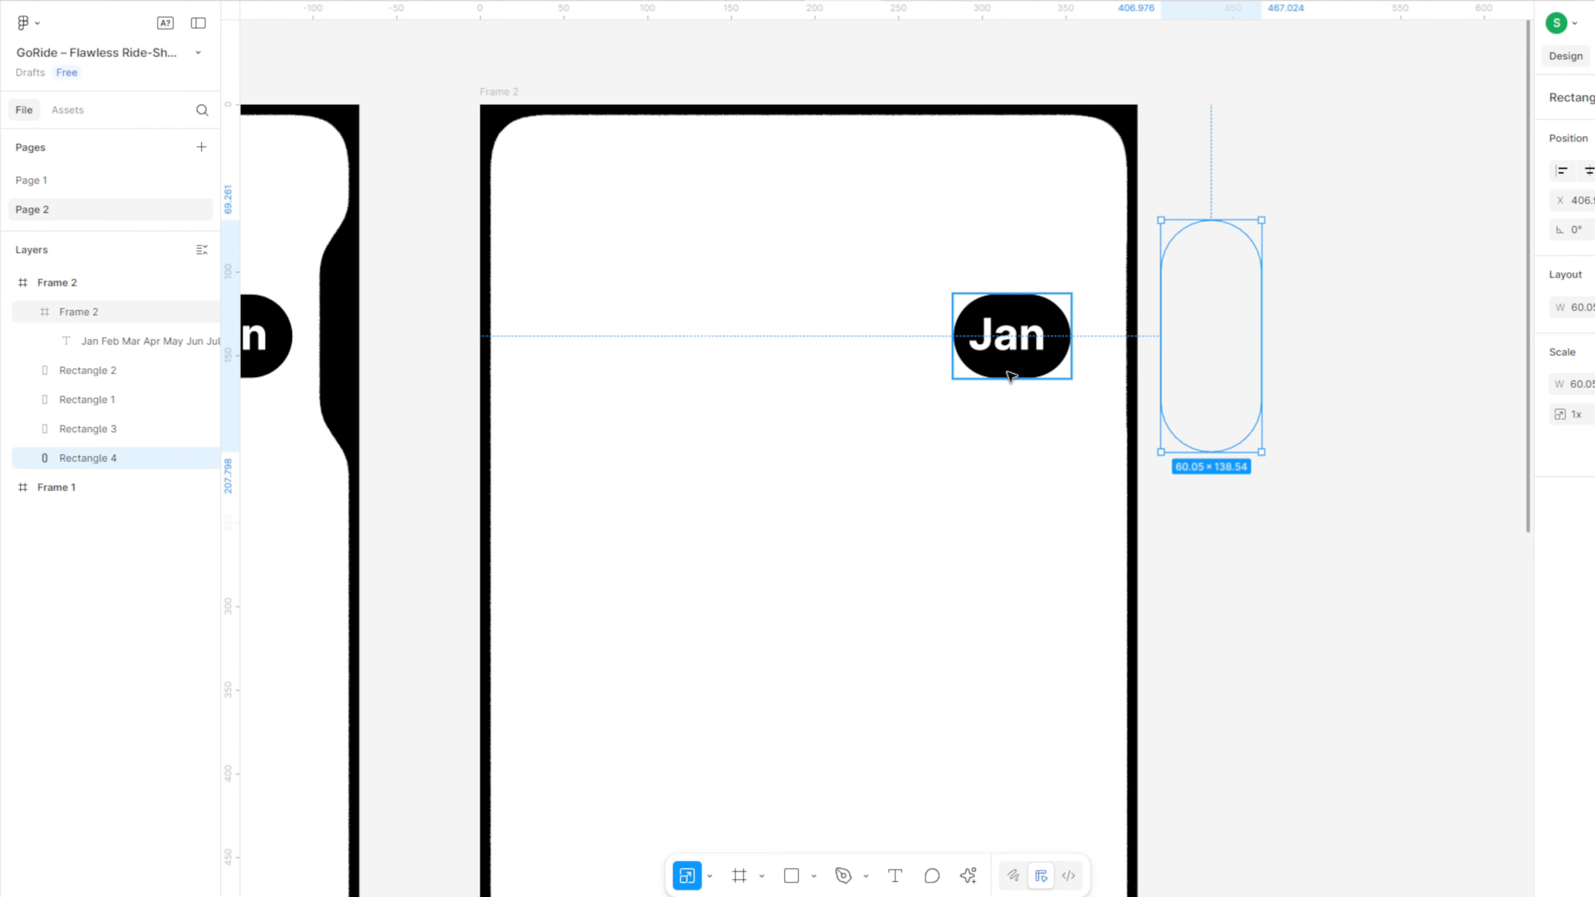
{"action": "left_click_drag", "start_coordinate": [999, 369], "coordinate": [1029, 370]}
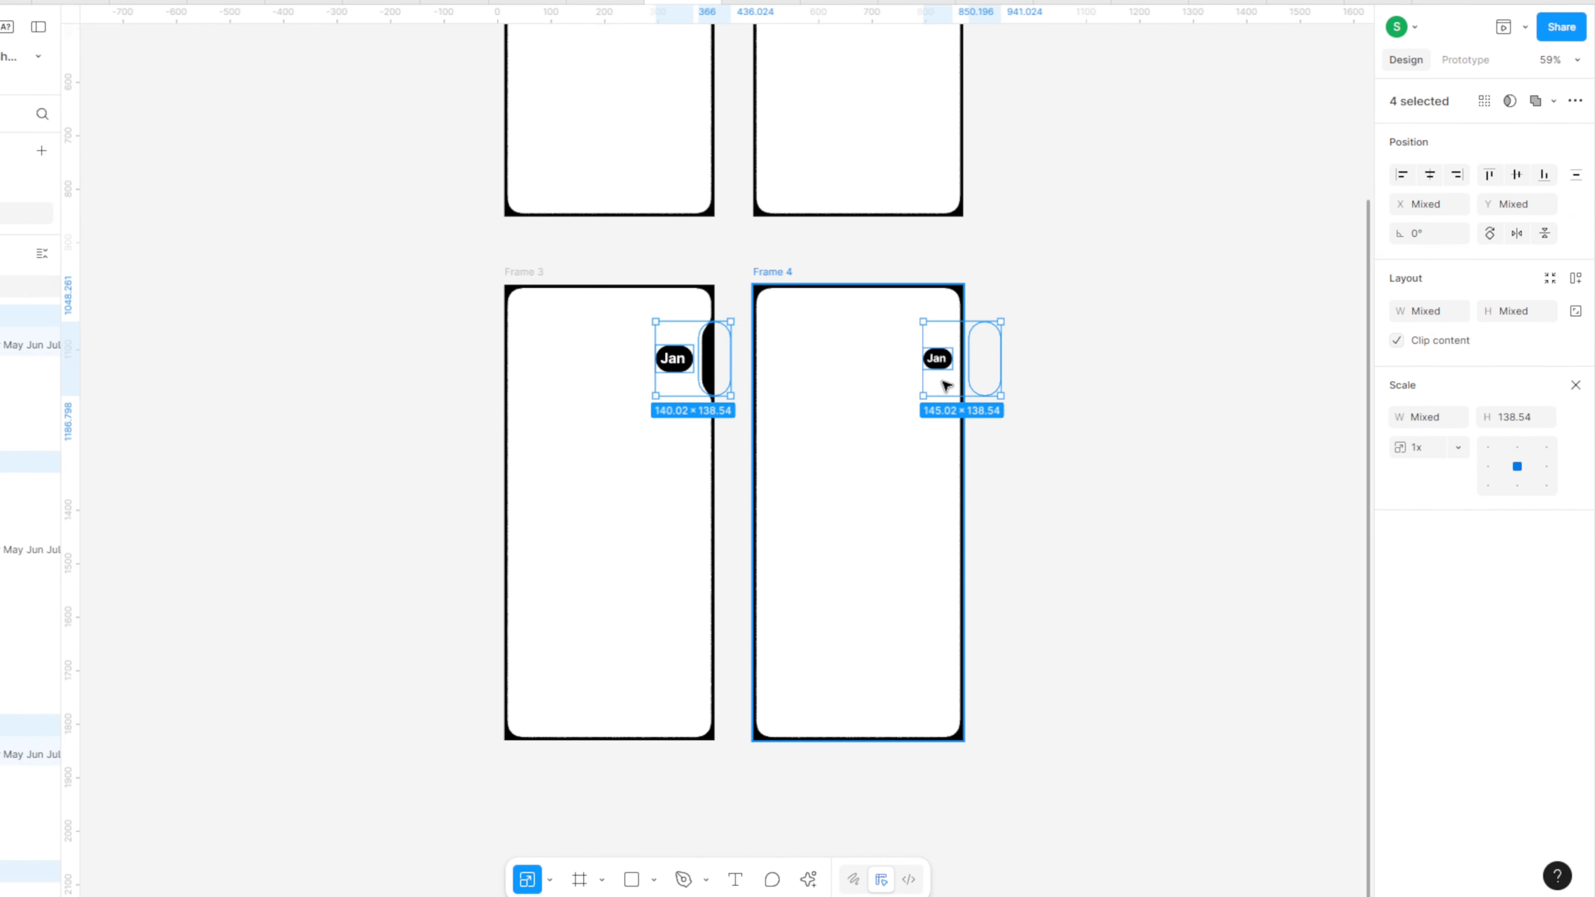
Move the month pills and tall rounded rectangles in Frames 3 and 4 down together, near the bottom of the phones.
{"action": "left_click_drag", "start_coordinate": [944, 384], "coordinate": [928, 702]}
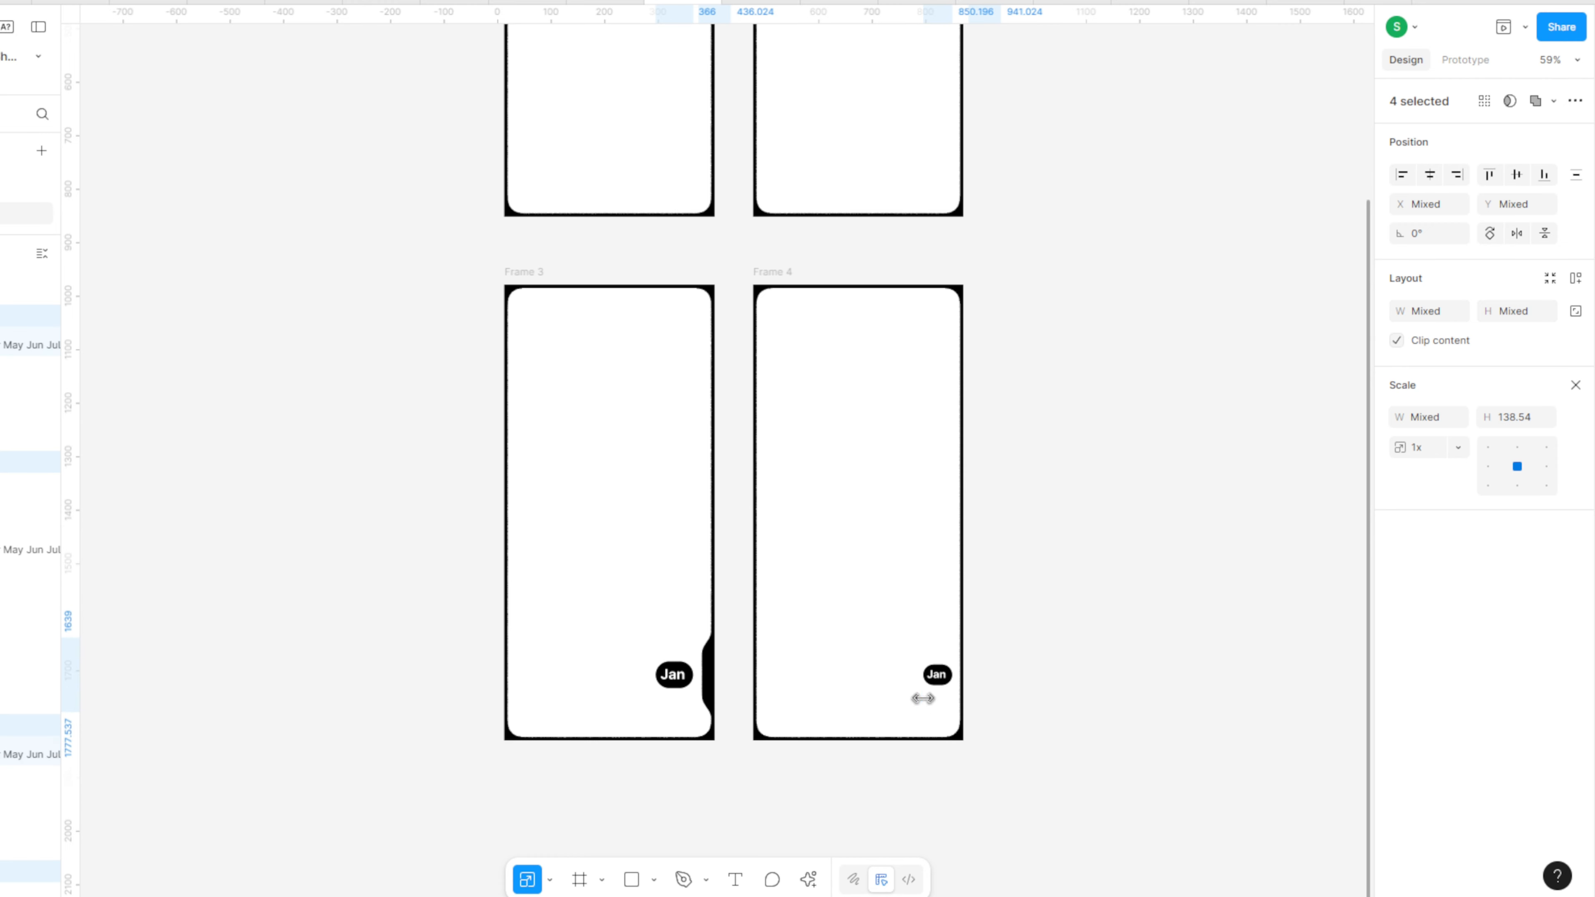
{"action": "left_click", "coordinate": [1127, 600]}
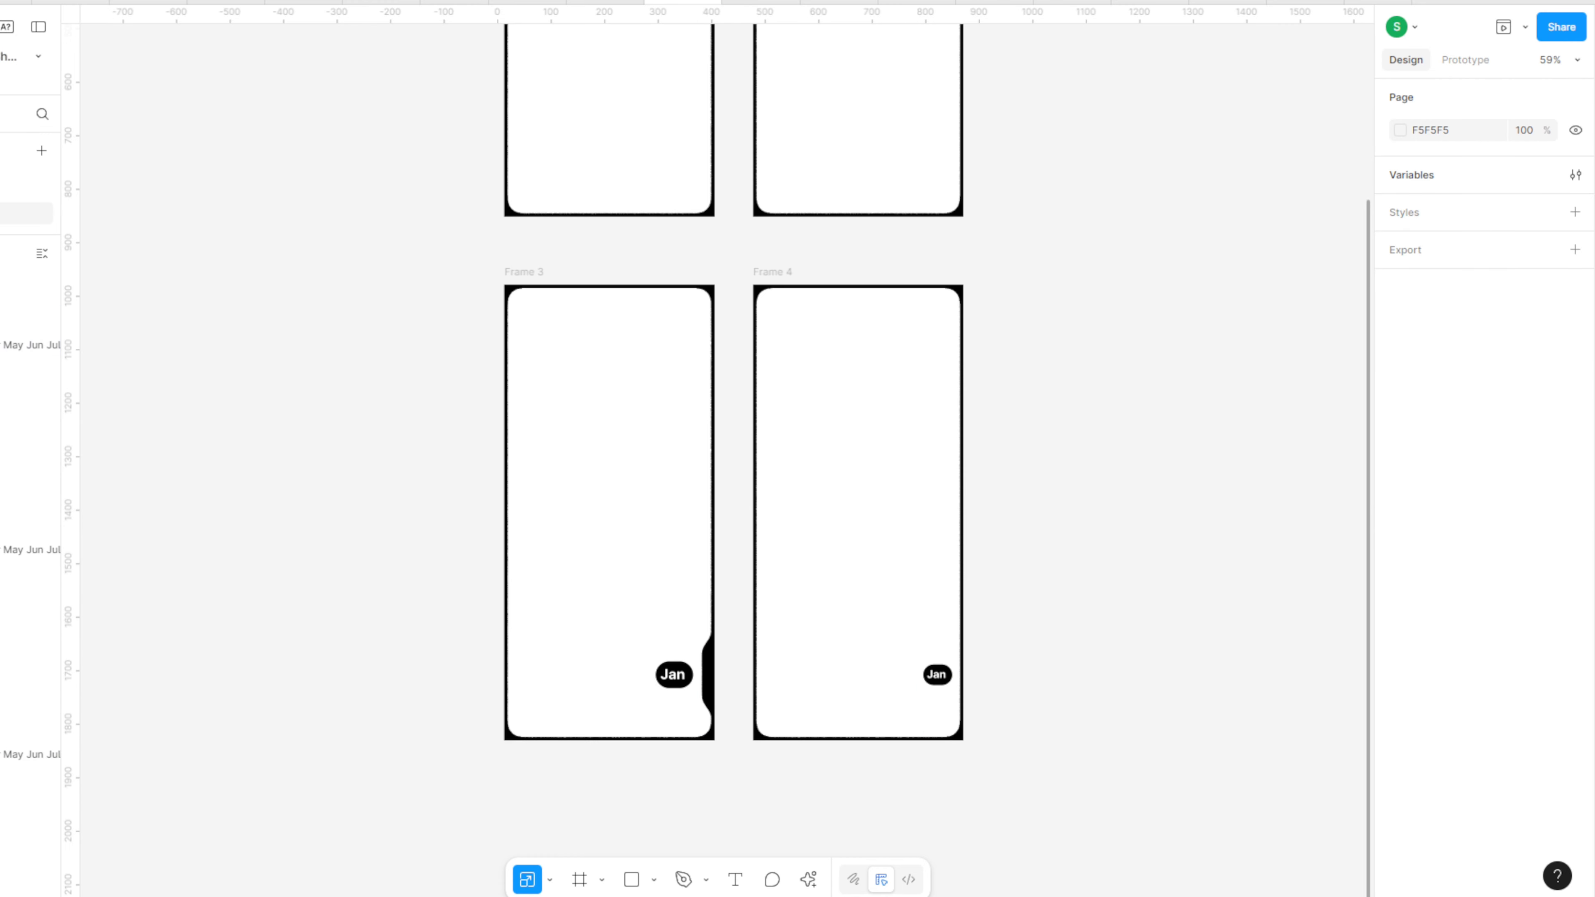
Align the month text in Frame 3 to the bottom of its pill and adjust it so that Dec sits centred.
{"action": "scroll", "coordinate": [740, 746], "scroll_direction": "up", "scroll_amount": 5}
{"action": "left_click", "coordinate": [657, 653]}
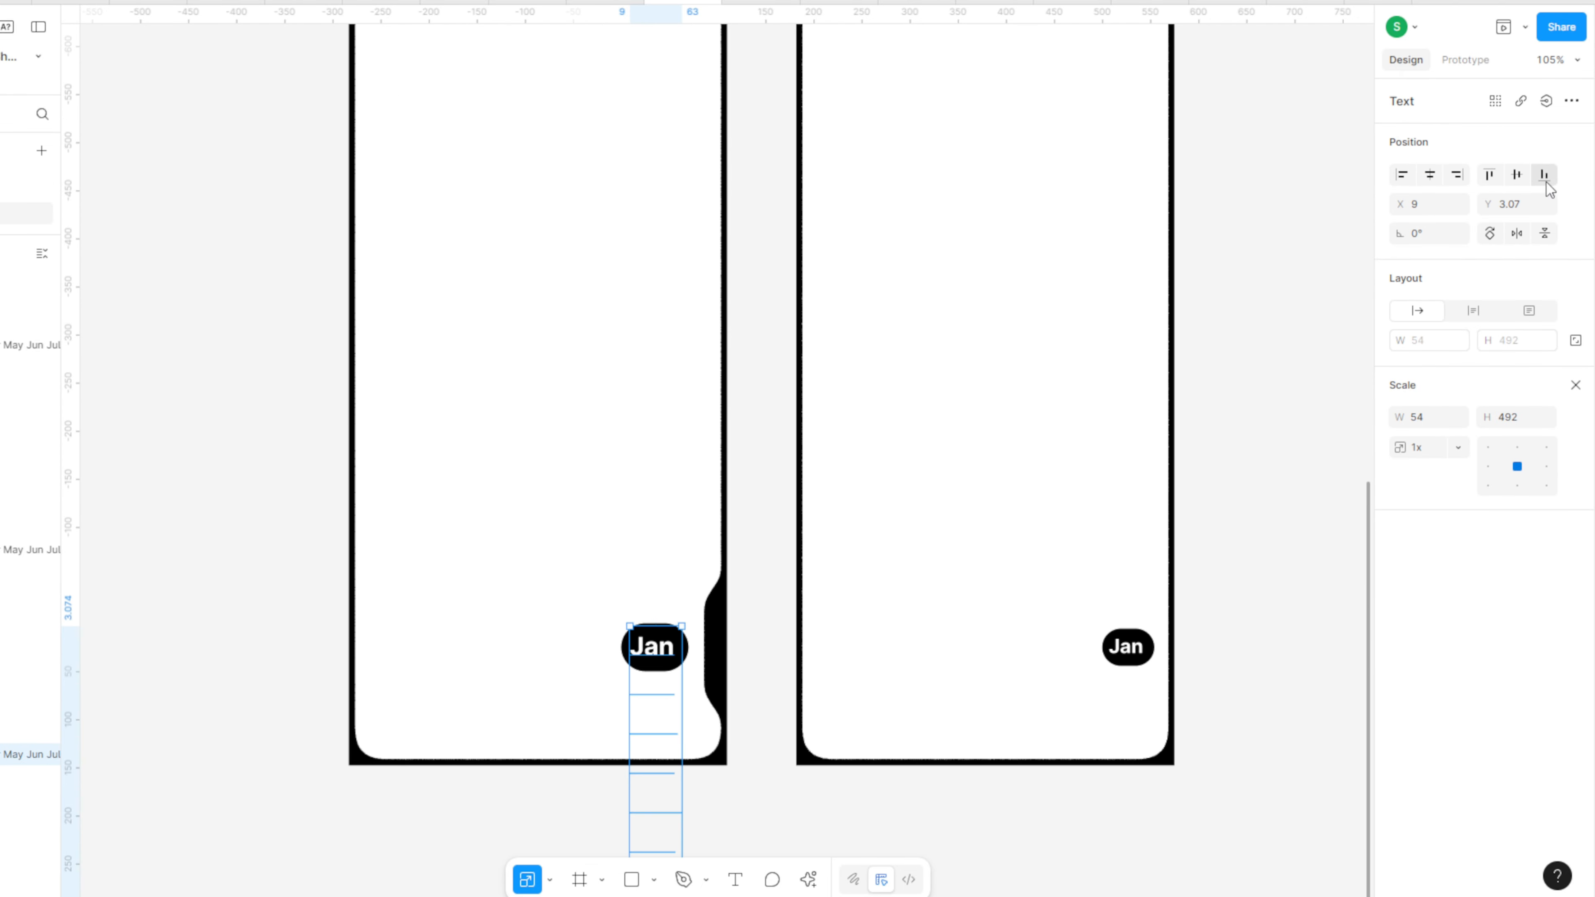
{"action": "left_click", "coordinate": [1547, 183]}
{"action": "scroll", "coordinate": [628, 660], "scroll_direction": "up", "scroll_amount": 5}
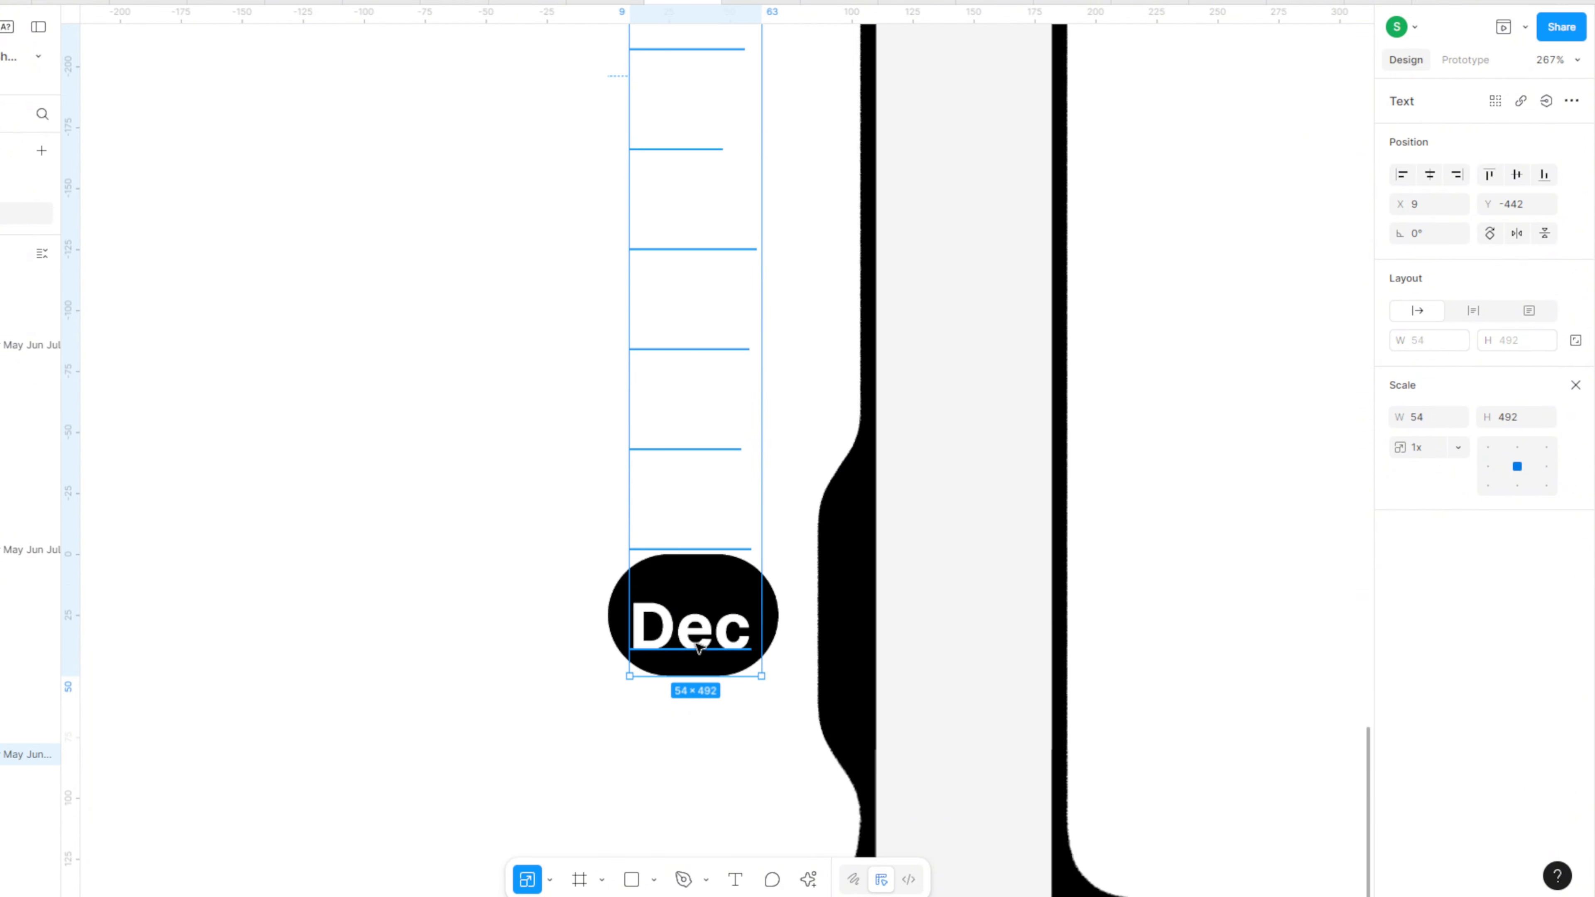
{"action": "left_click_drag", "start_coordinate": [699, 647], "coordinate": [711, 635]}
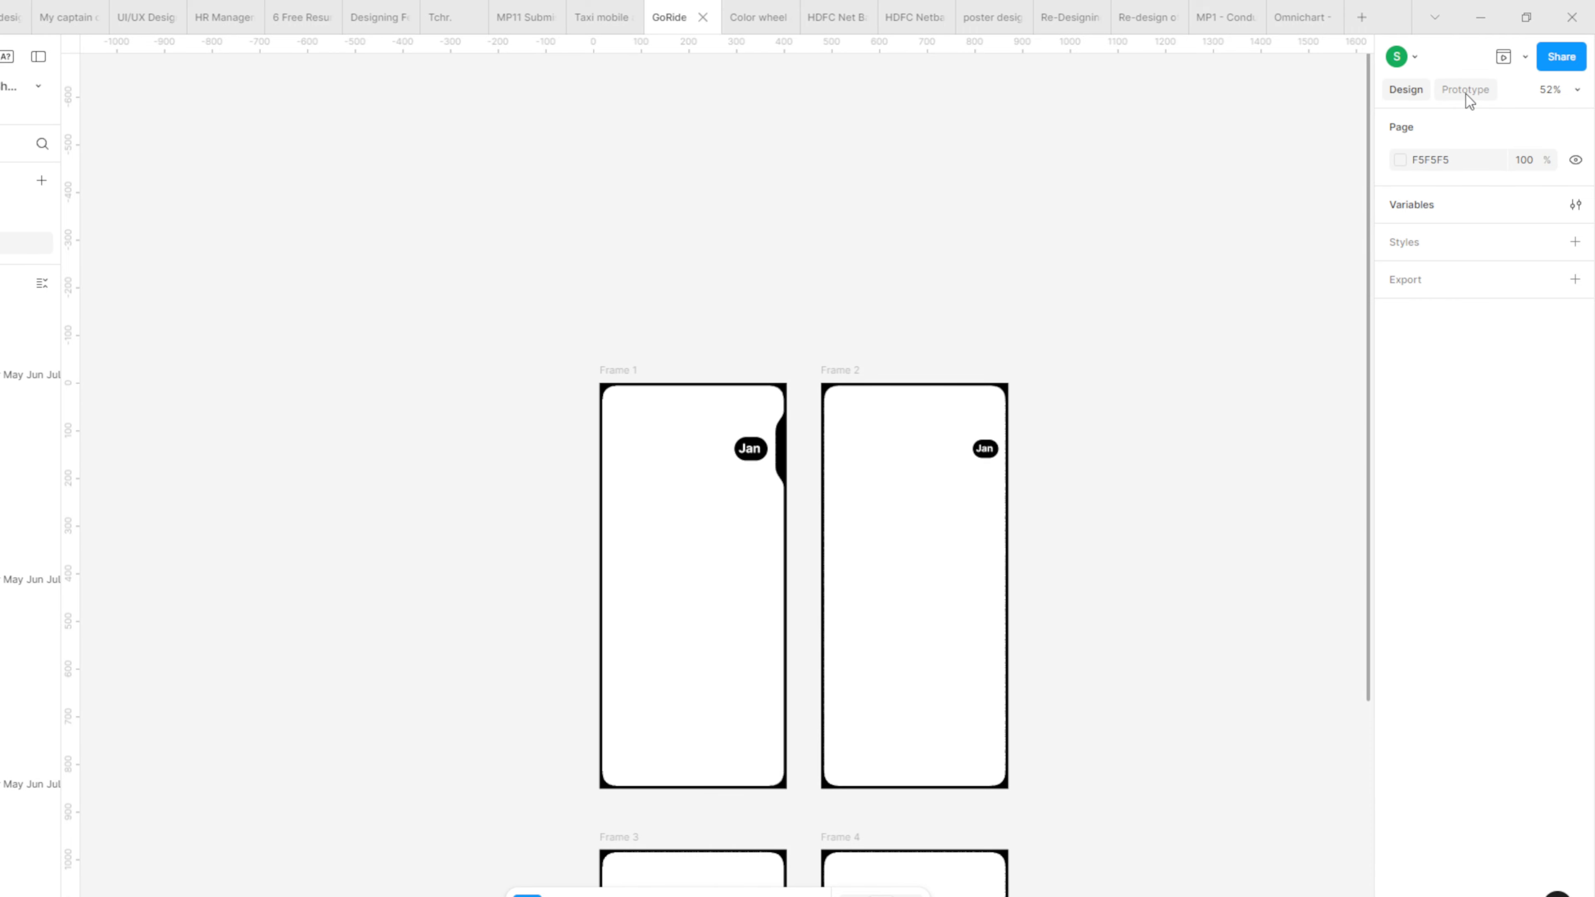
Link the Jan pill in Frame 2 to Frame 1 with a While pressing trigger and a Smart animate transition.
{"action": "left_click", "coordinate": [1466, 93]}
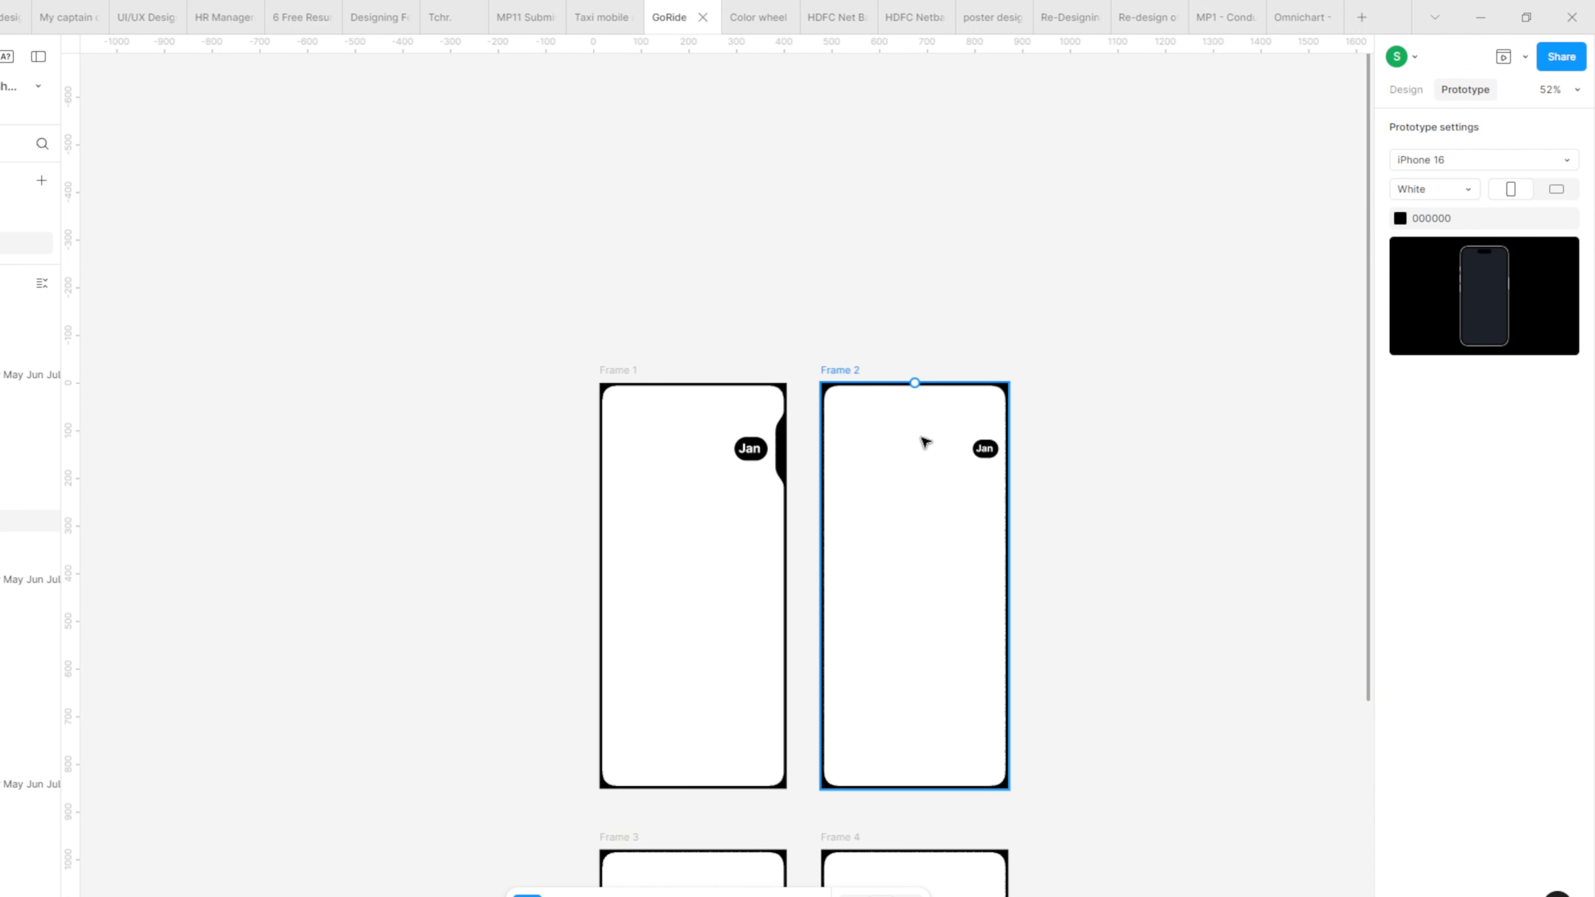
{"action": "scroll", "coordinate": [971, 470], "scroll_direction": "up", "scroll_amount": 5}
{"action": "left_click", "coordinate": [1004, 440]}
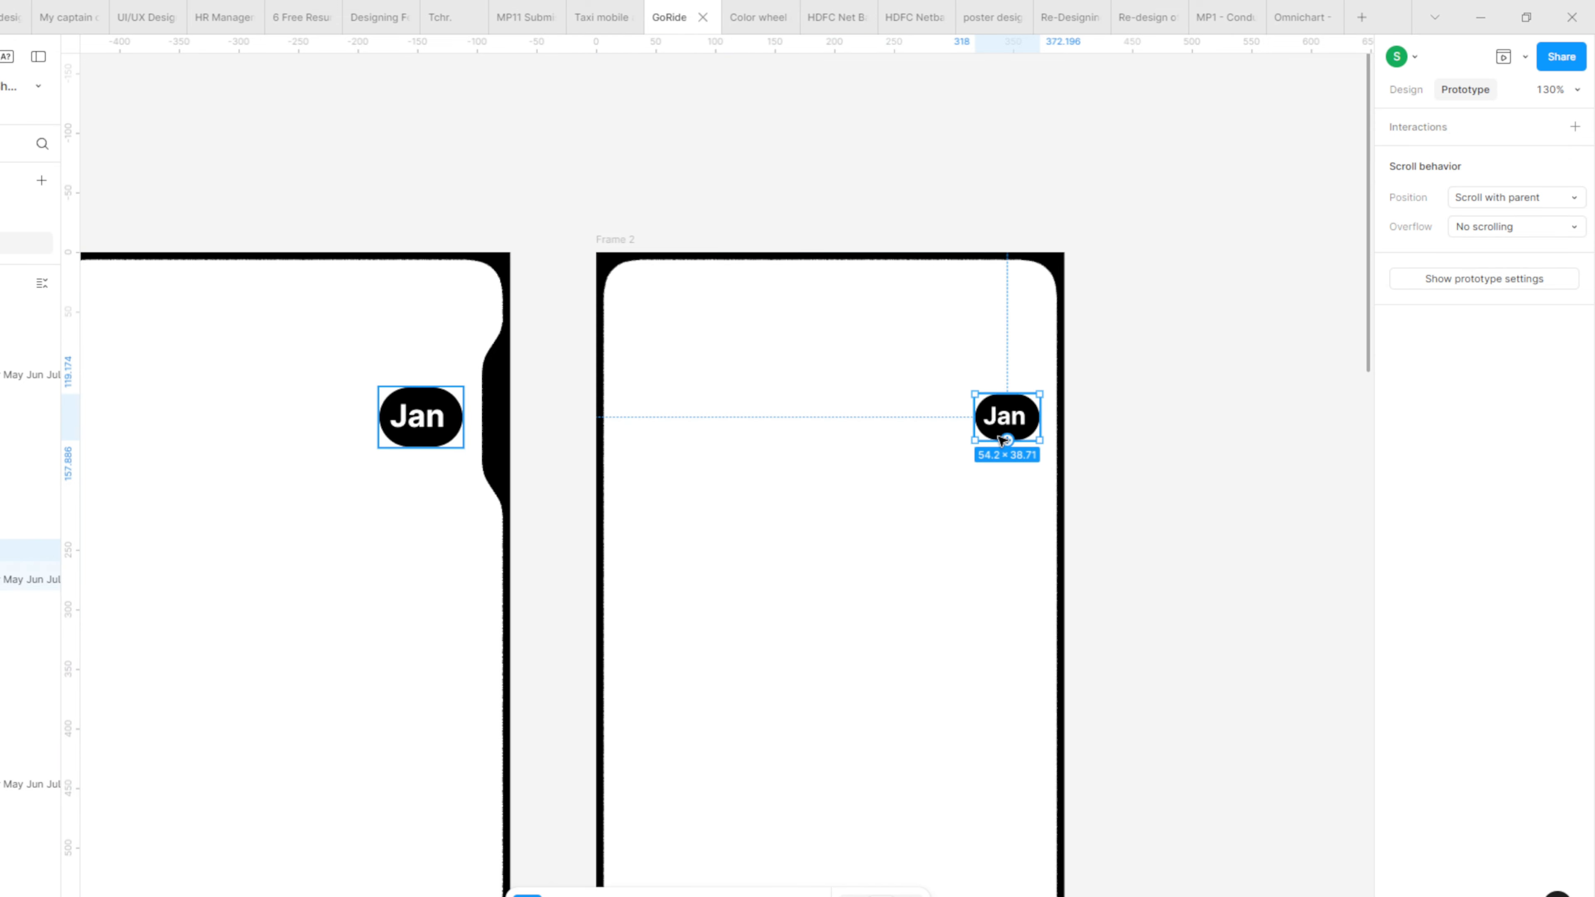
{"action": "left_click_drag", "start_coordinate": [975, 417], "coordinate": [477, 692]}
{"action": "left_click", "coordinate": [734, 422]}
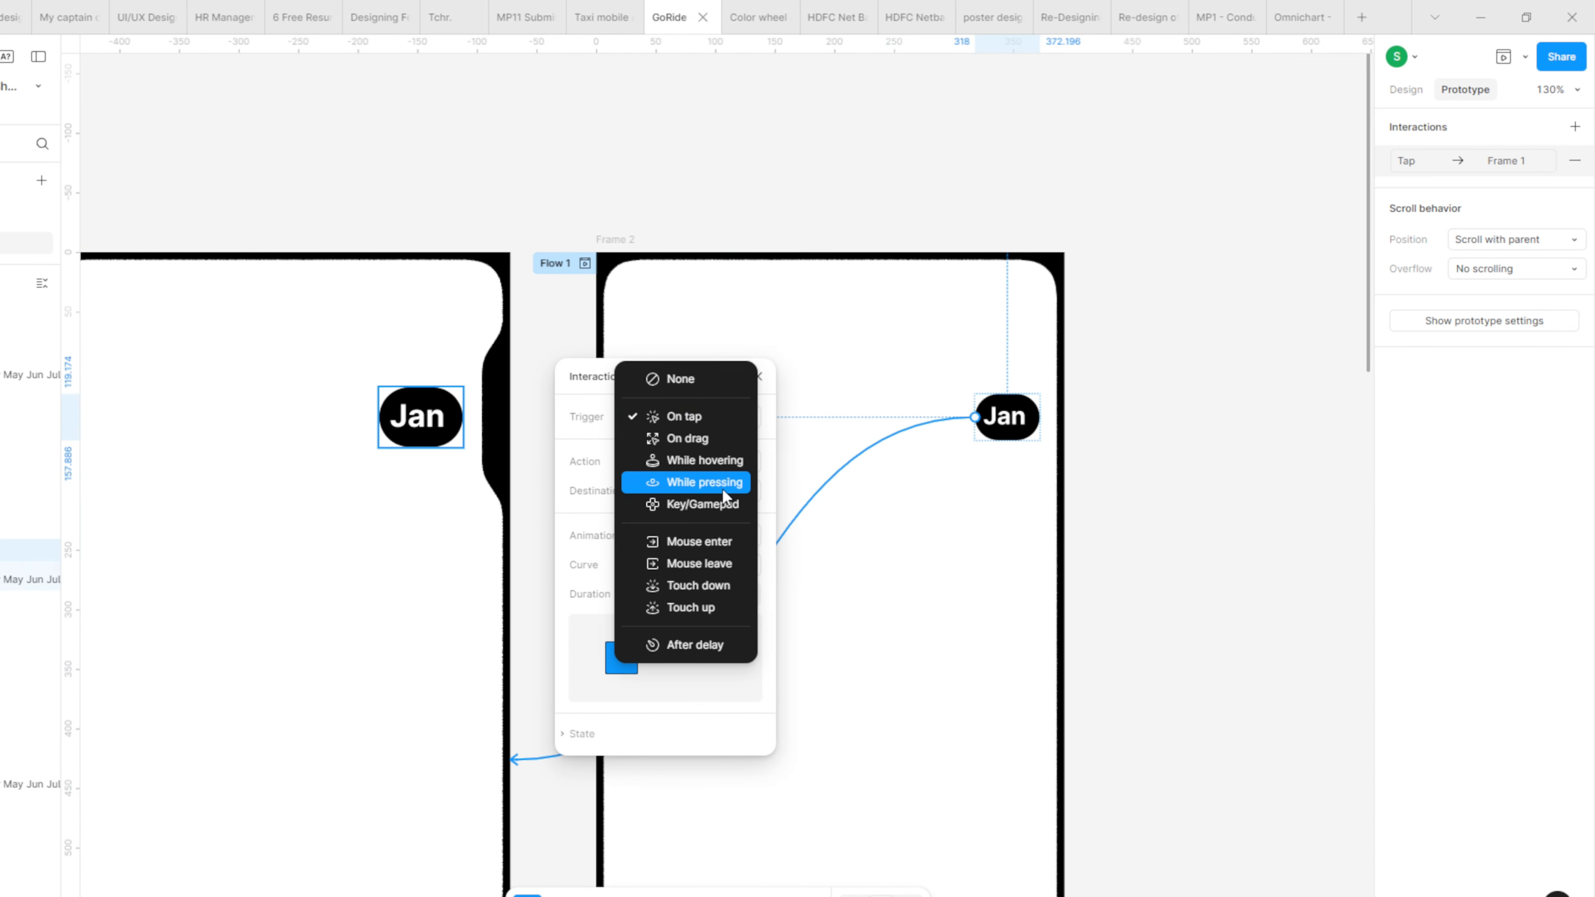
{"action": "left_click", "coordinate": [723, 489]}
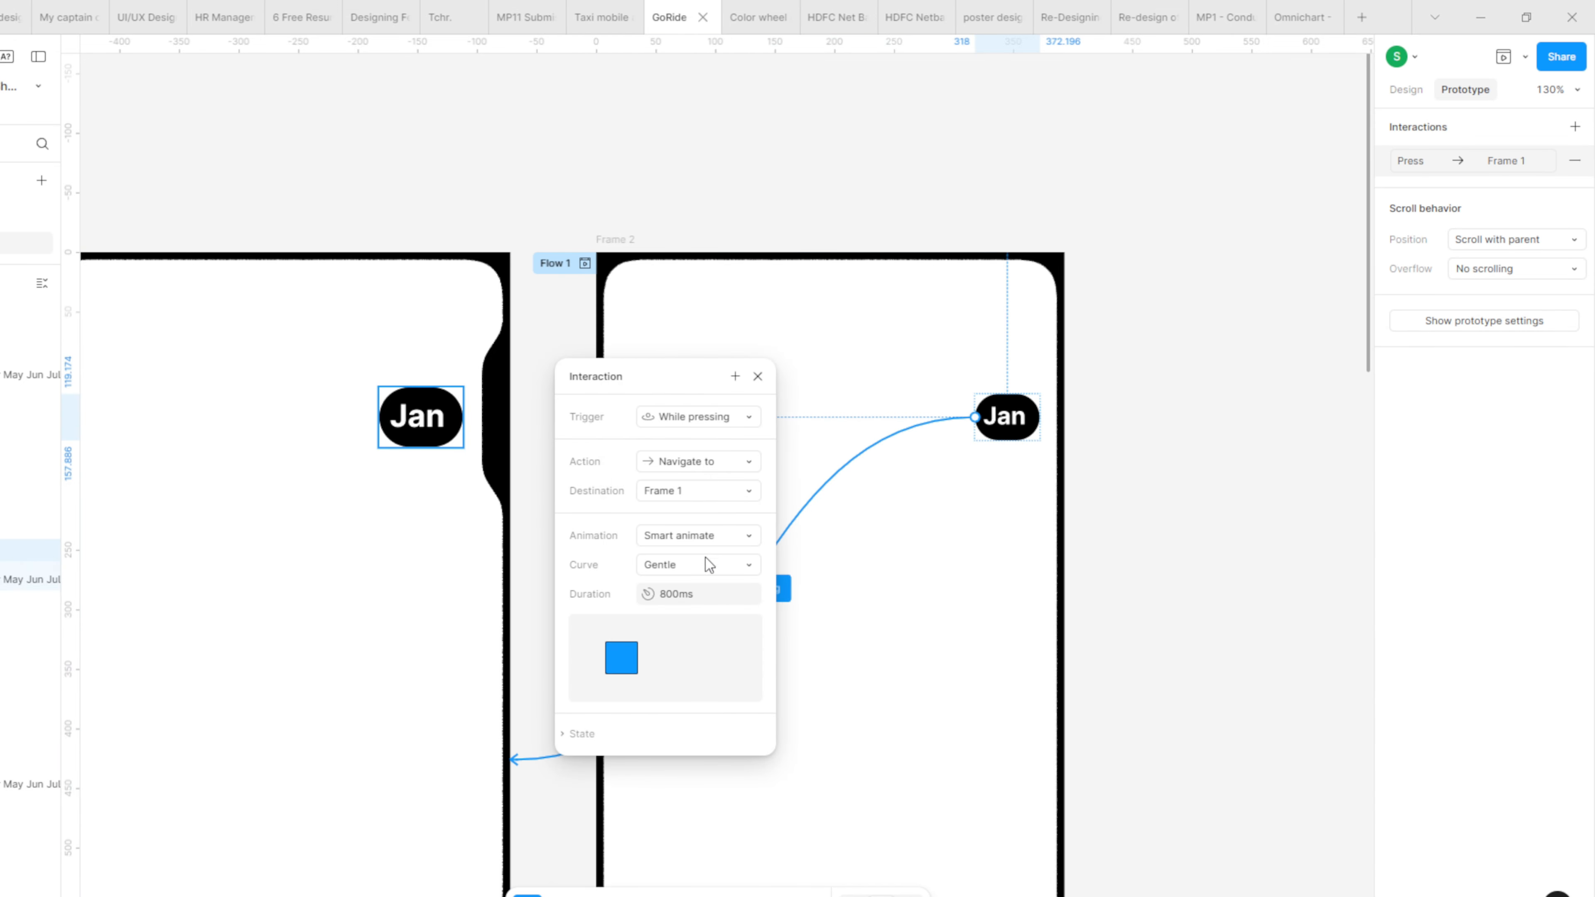
{"action": "left_click", "coordinate": [758, 376]}
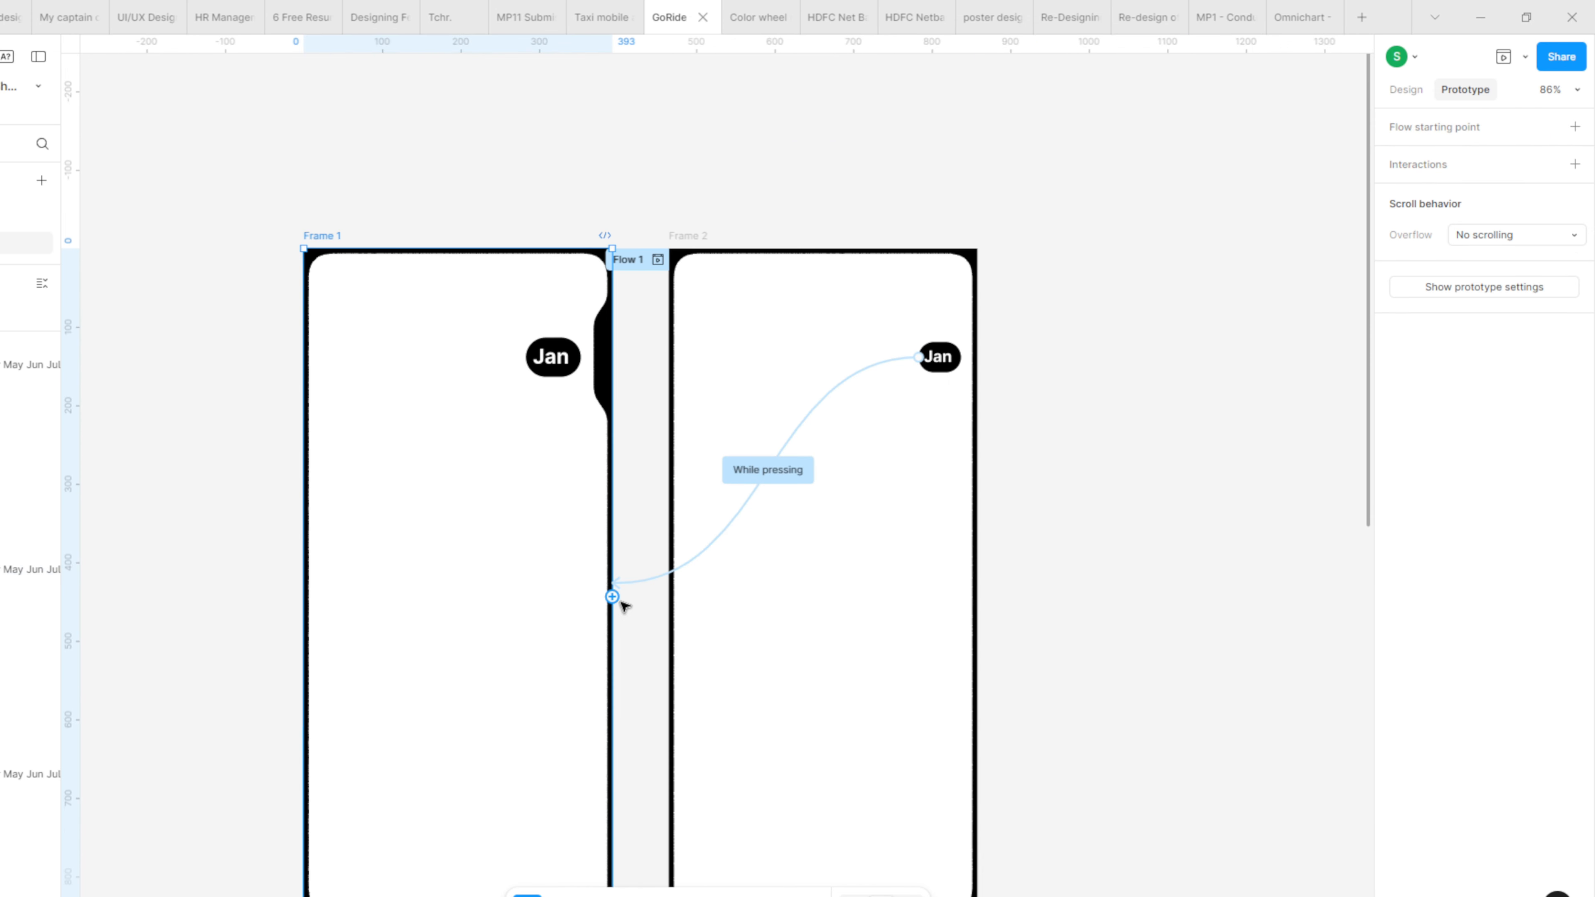
Link Frame 1 back to Frame 2 with an After delay trigger and a delay of 1.
{"action": "left_click_drag", "start_coordinate": [614, 597], "coordinate": [686, 630]}
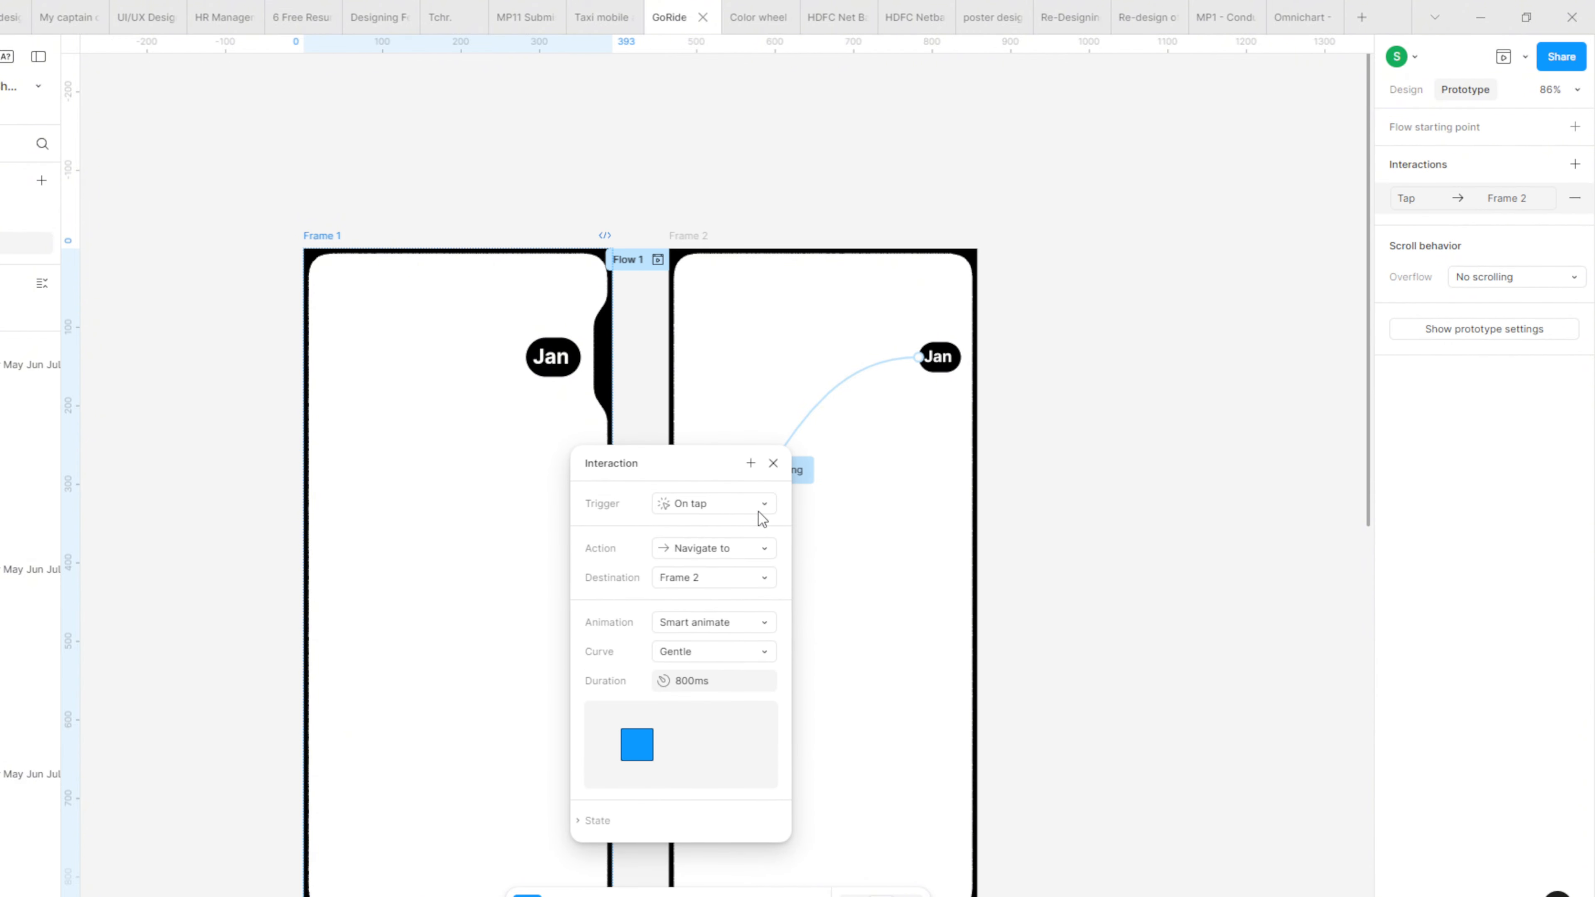
{"action": "left_click", "coordinate": [758, 510]}
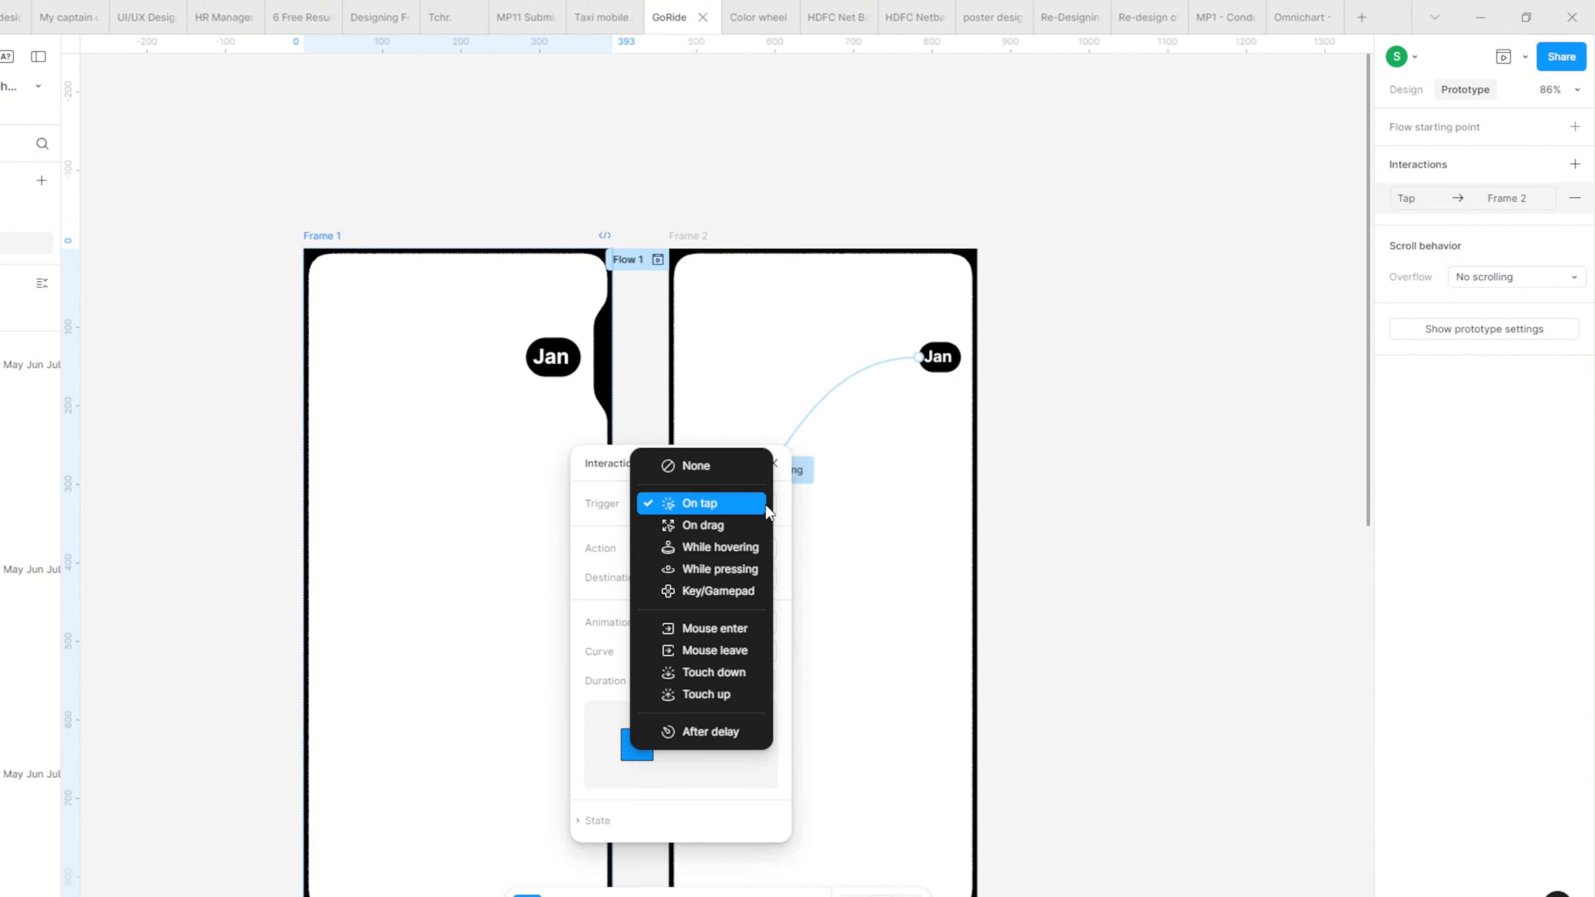
{"action": "left_click", "coordinate": [753, 733]}
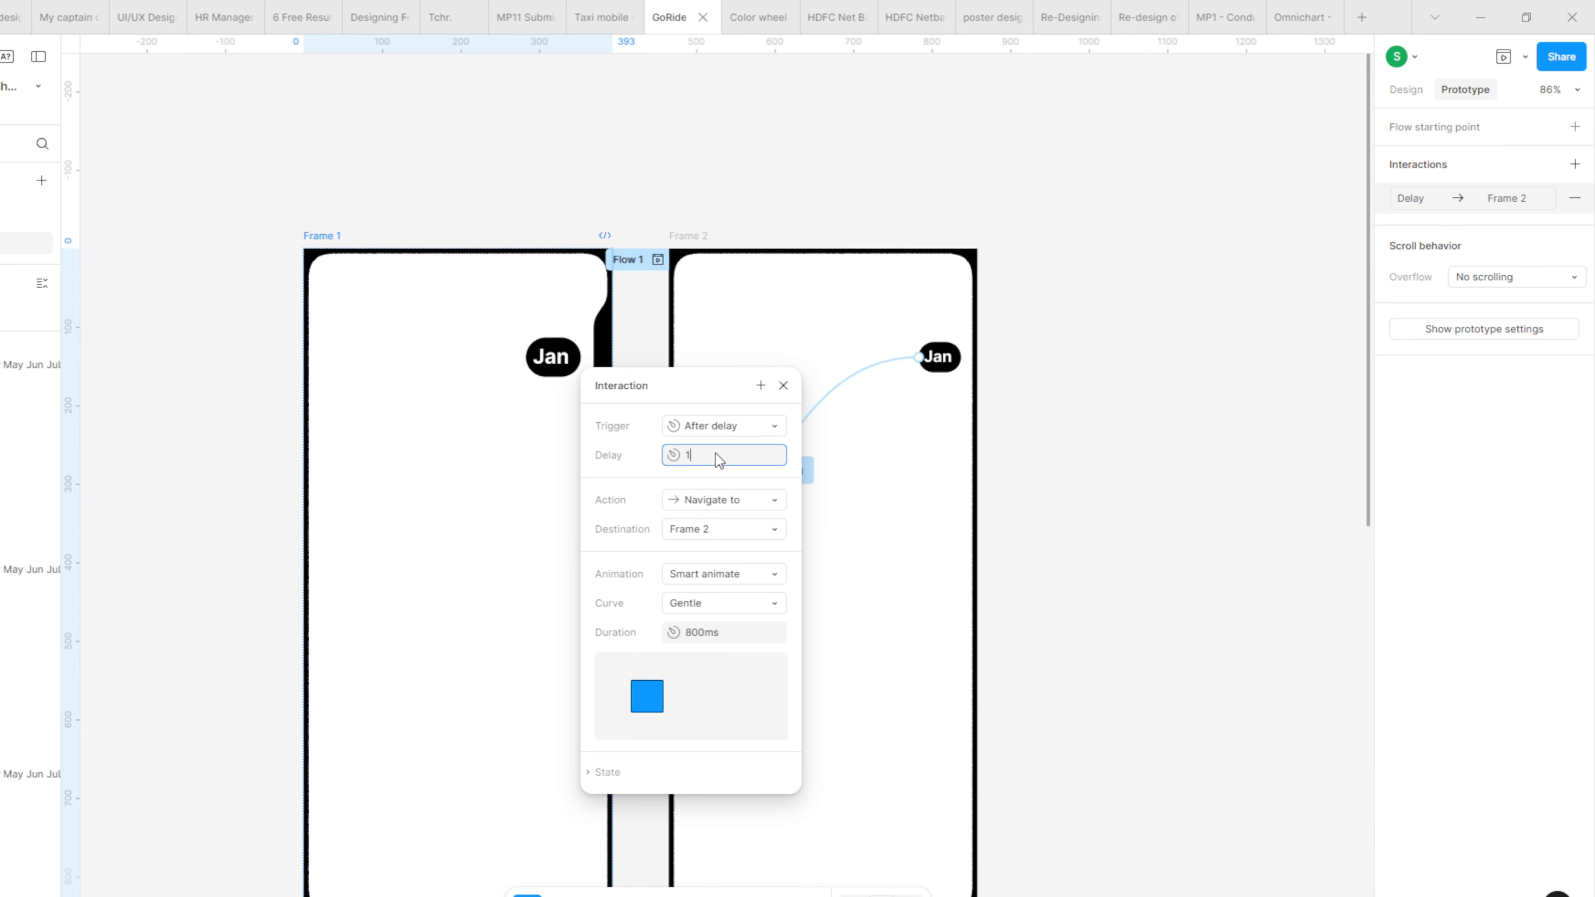
Preview Flow 1 and test the pressing interaction on the Jan pill.
{"action": "left_click", "coordinate": [658, 260]}
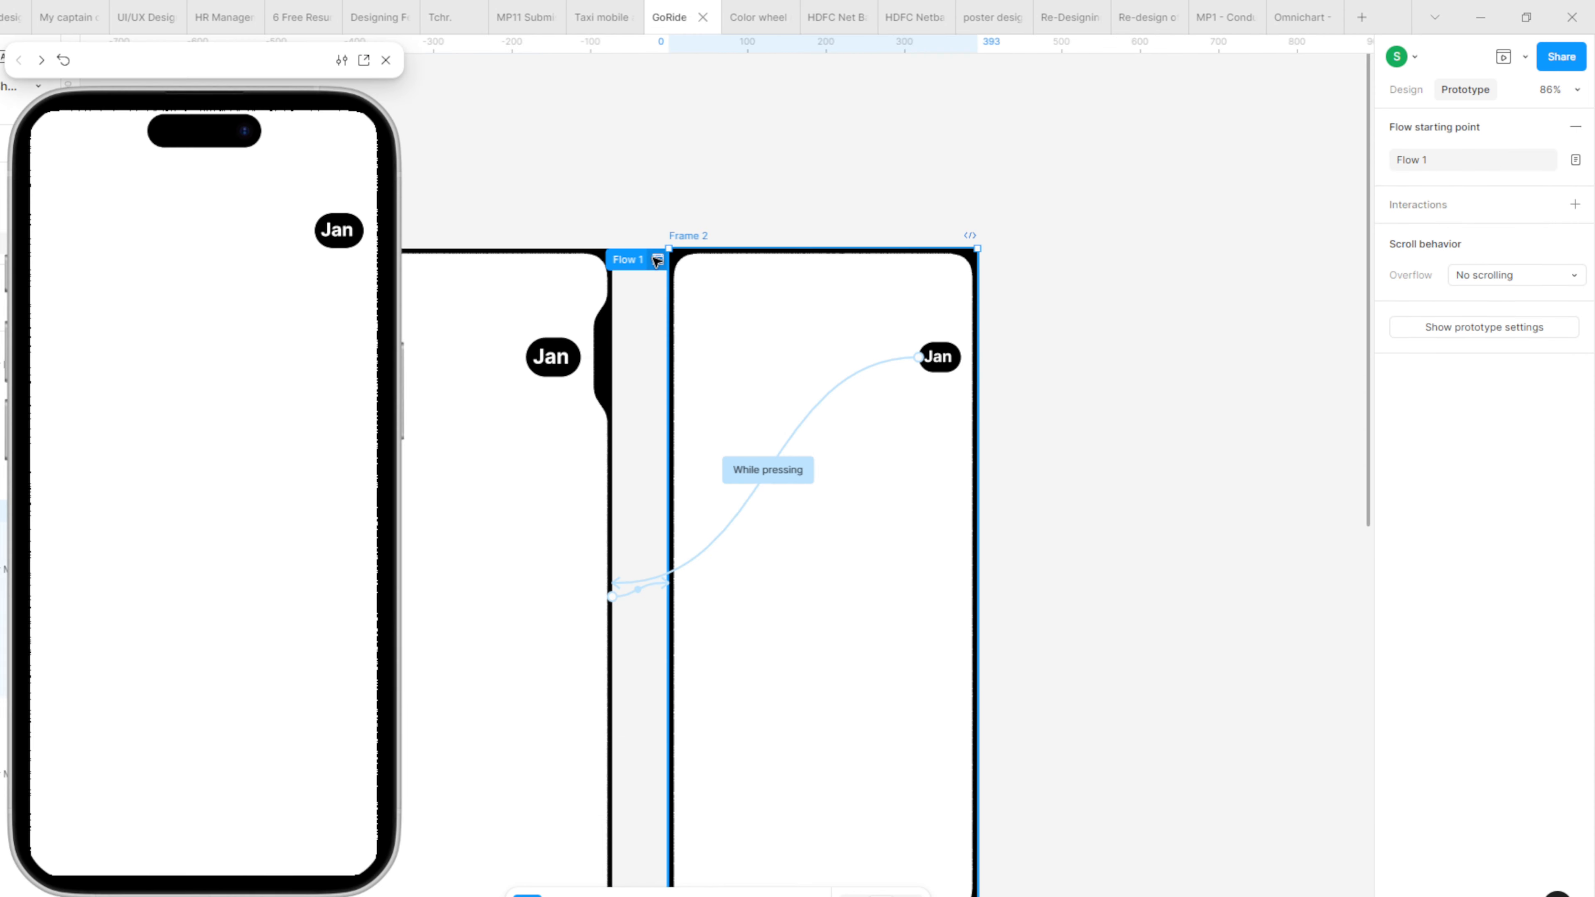
{"action": "left_click", "coordinate": [344, 244]}
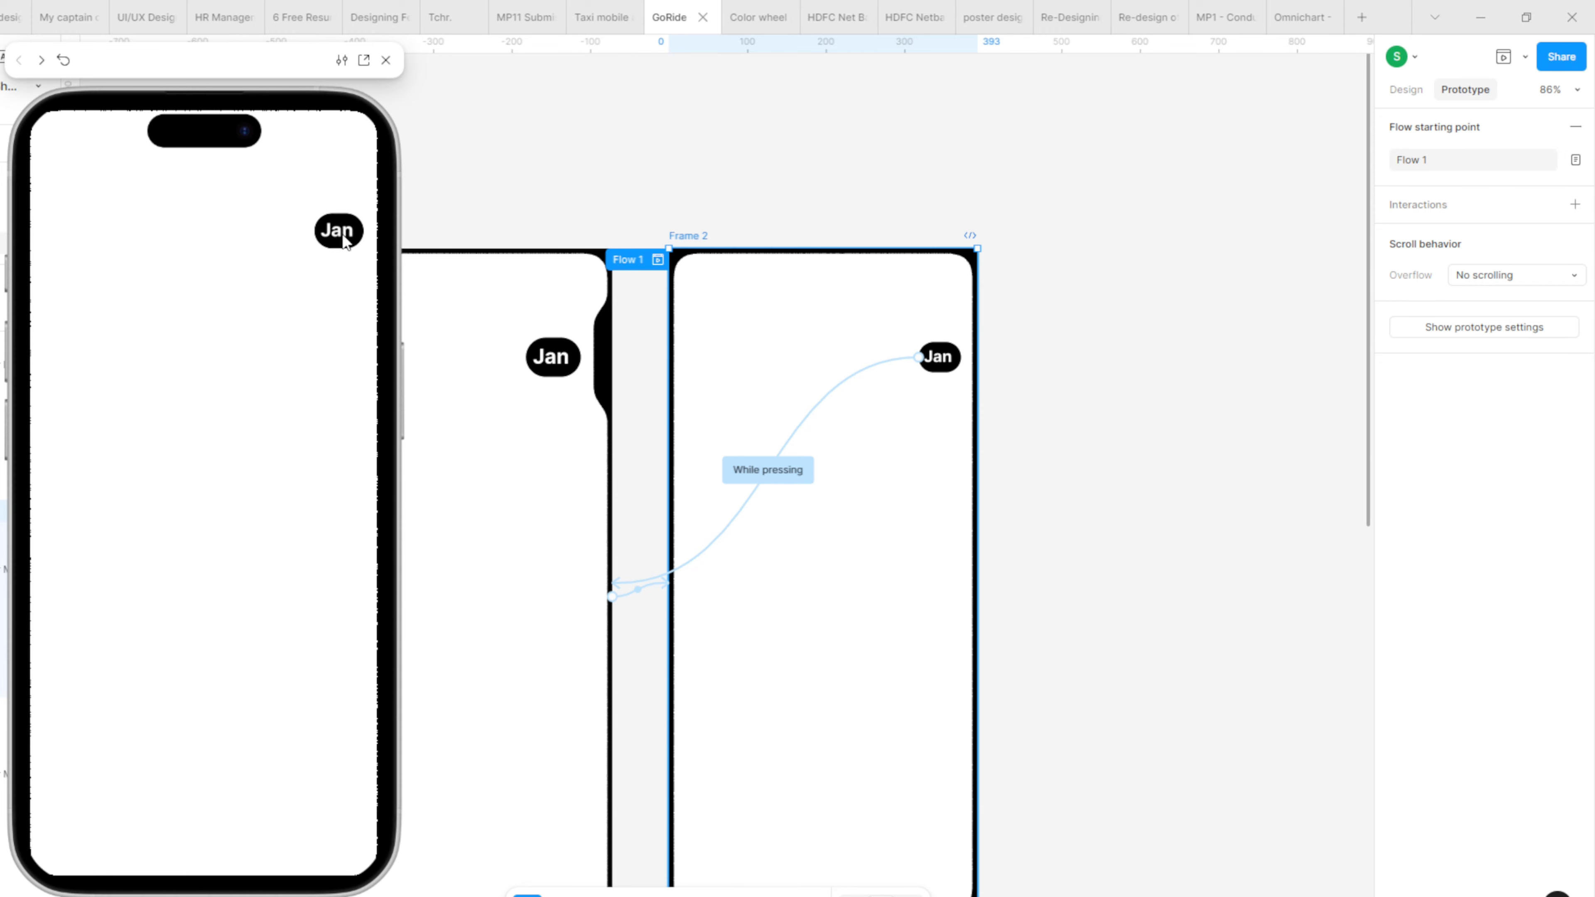
{"action": "left_click", "coordinate": [344, 237]}
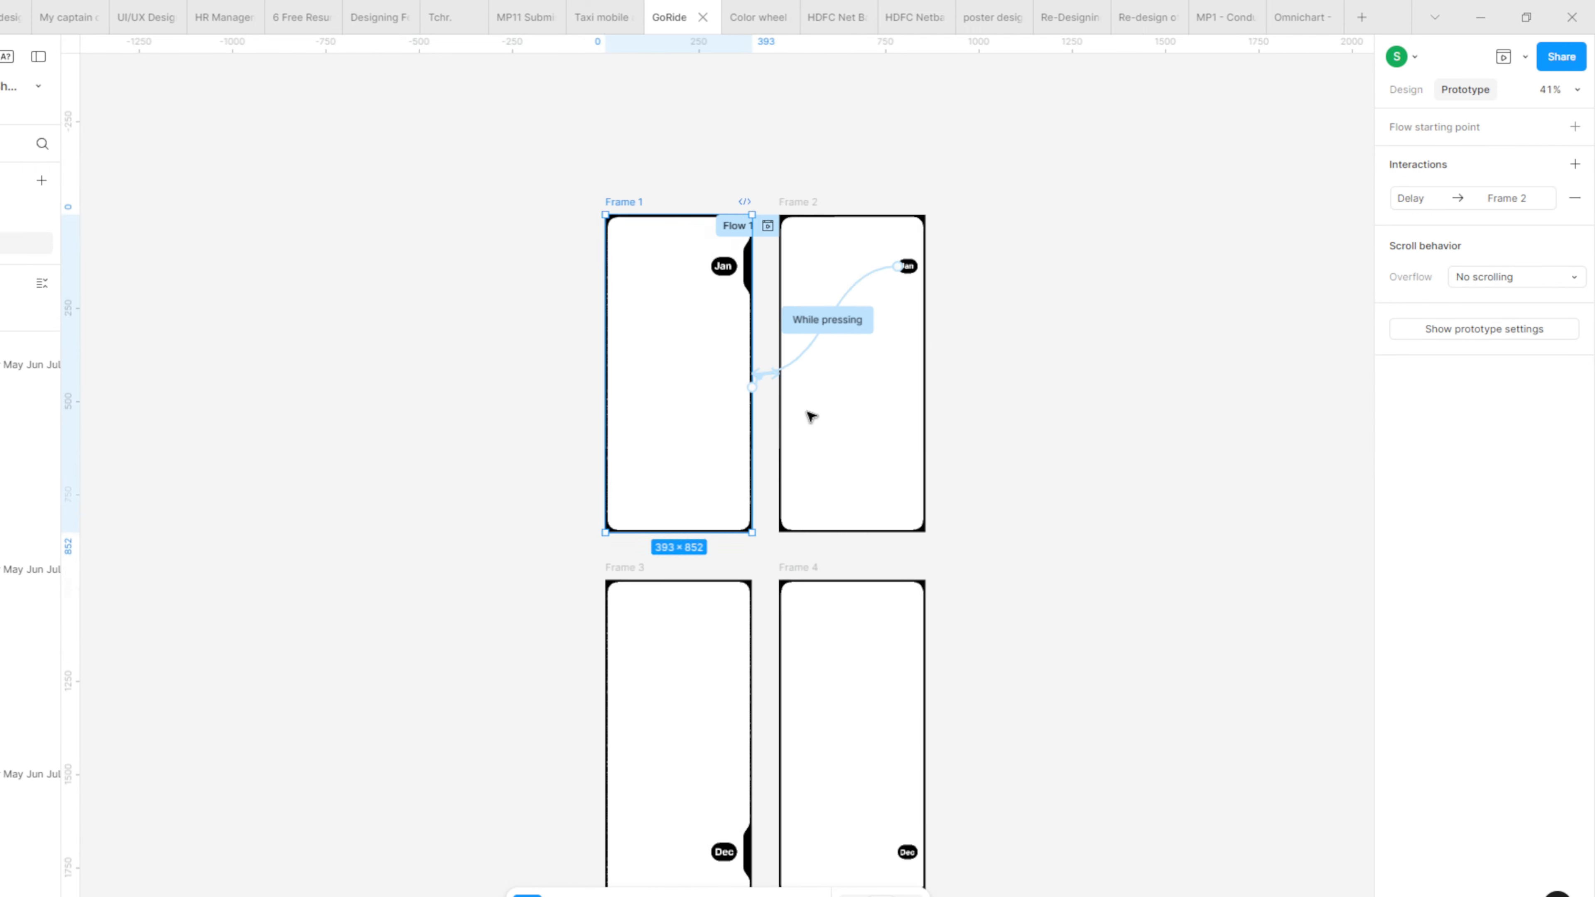
Link the Dec pill in Frame 4 to Frame 3.
{"action": "scroll", "coordinate": [810, 416], "scroll_direction": "down", "scroll_amount": 3}
{"action": "scroll", "coordinate": [902, 763], "scroll_direction": "up", "scroll_amount": 6}
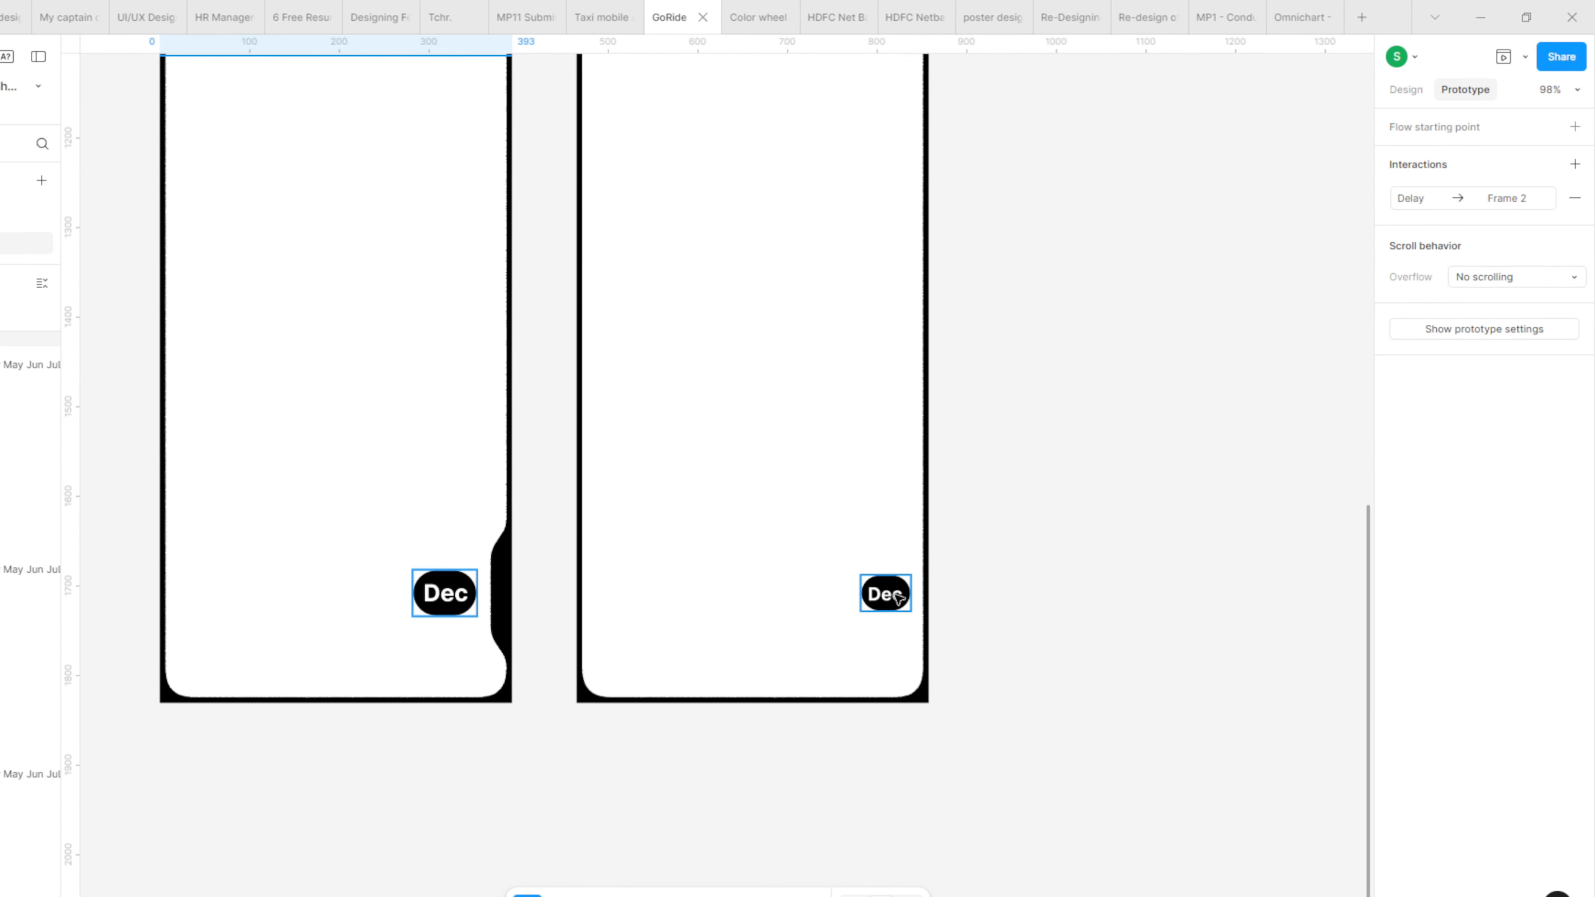
{"action": "left_click", "coordinate": [885, 595]}
{"action": "left_click_drag", "start_coordinate": [861, 593], "coordinate": [464, 387]}
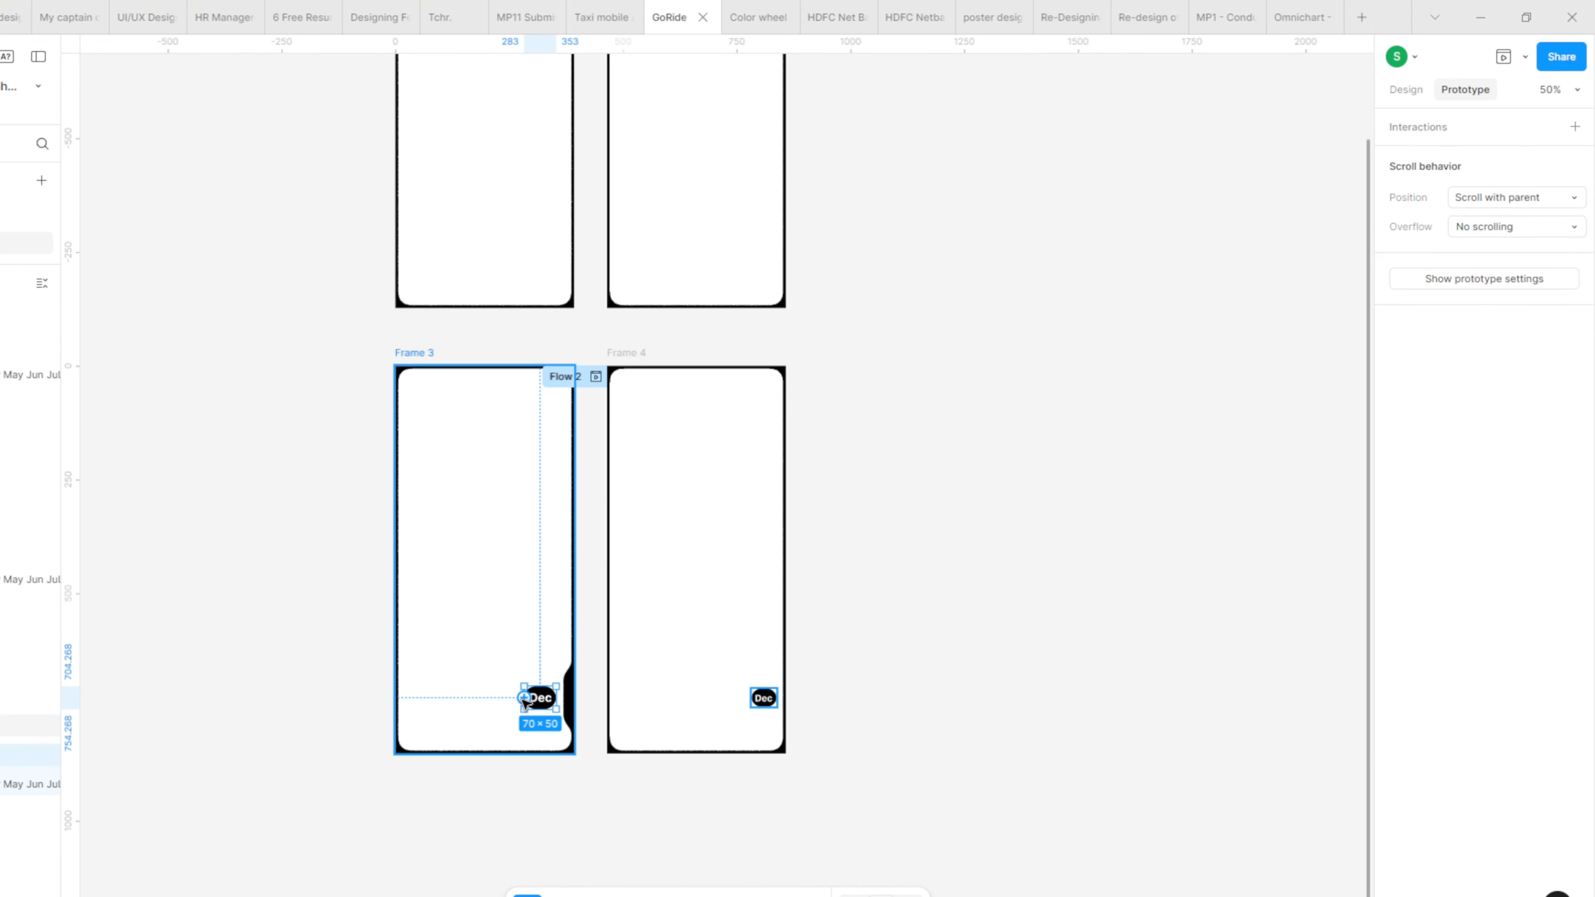
Link the Dec pill in Frame 3 to Frame 1 with an On drag trigger.
{"action": "left_click_drag", "start_coordinate": [524, 700], "coordinate": [492, 685]}
{"action": "left_click_drag", "start_coordinate": [447, 327], "coordinate": [459, 290]}
{"action": "left_click", "coordinate": [553, 402]}
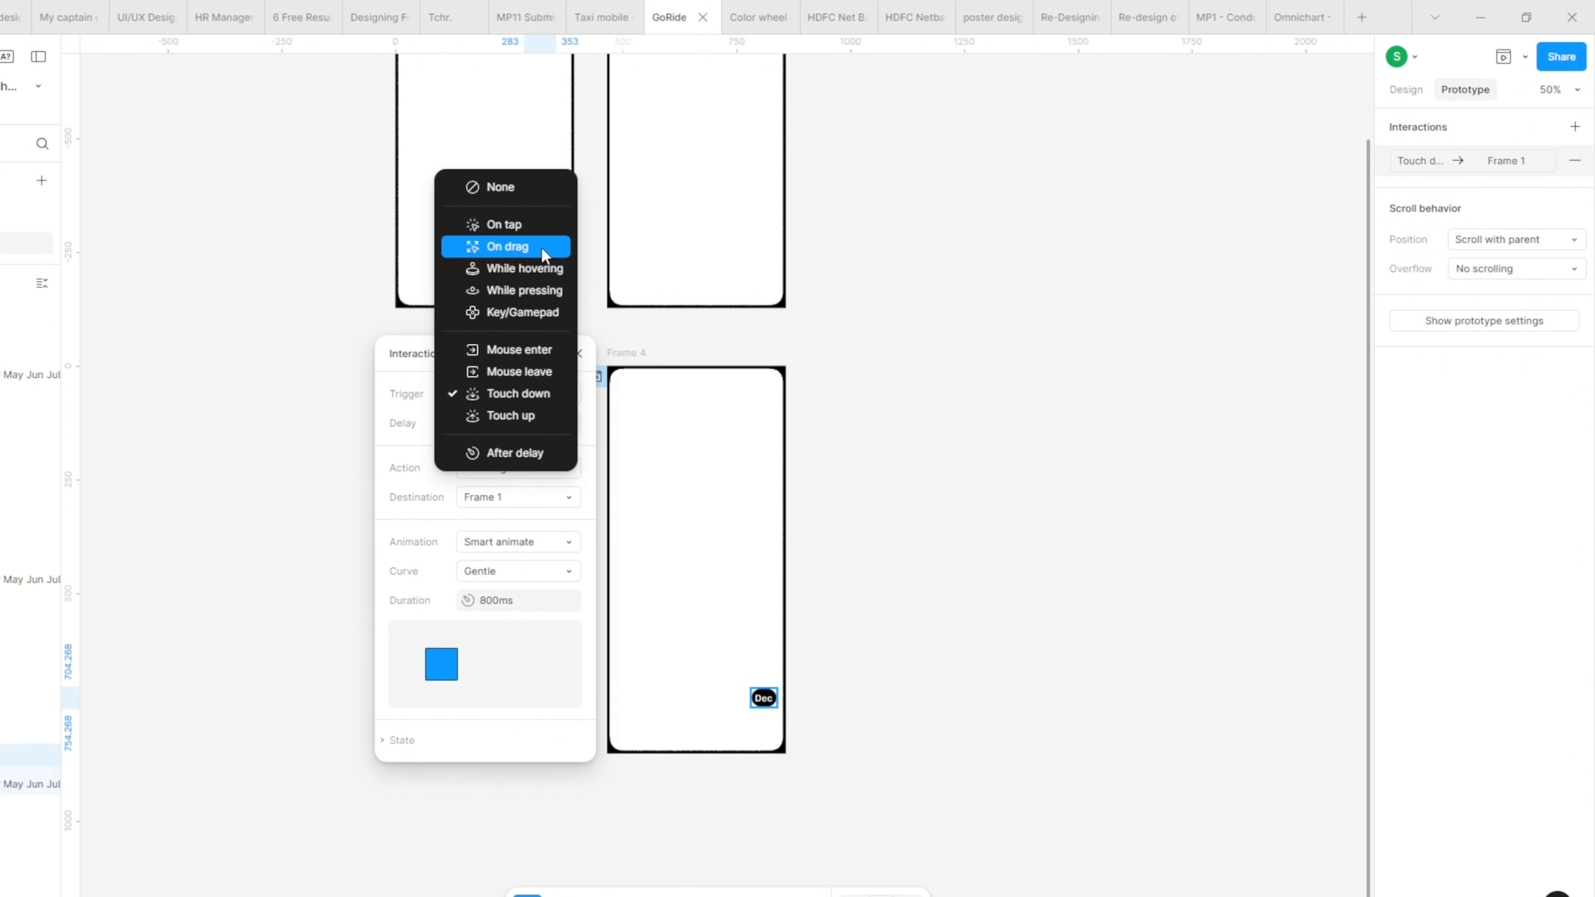
{"action": "left_click", "coordinate": [541, 247]}
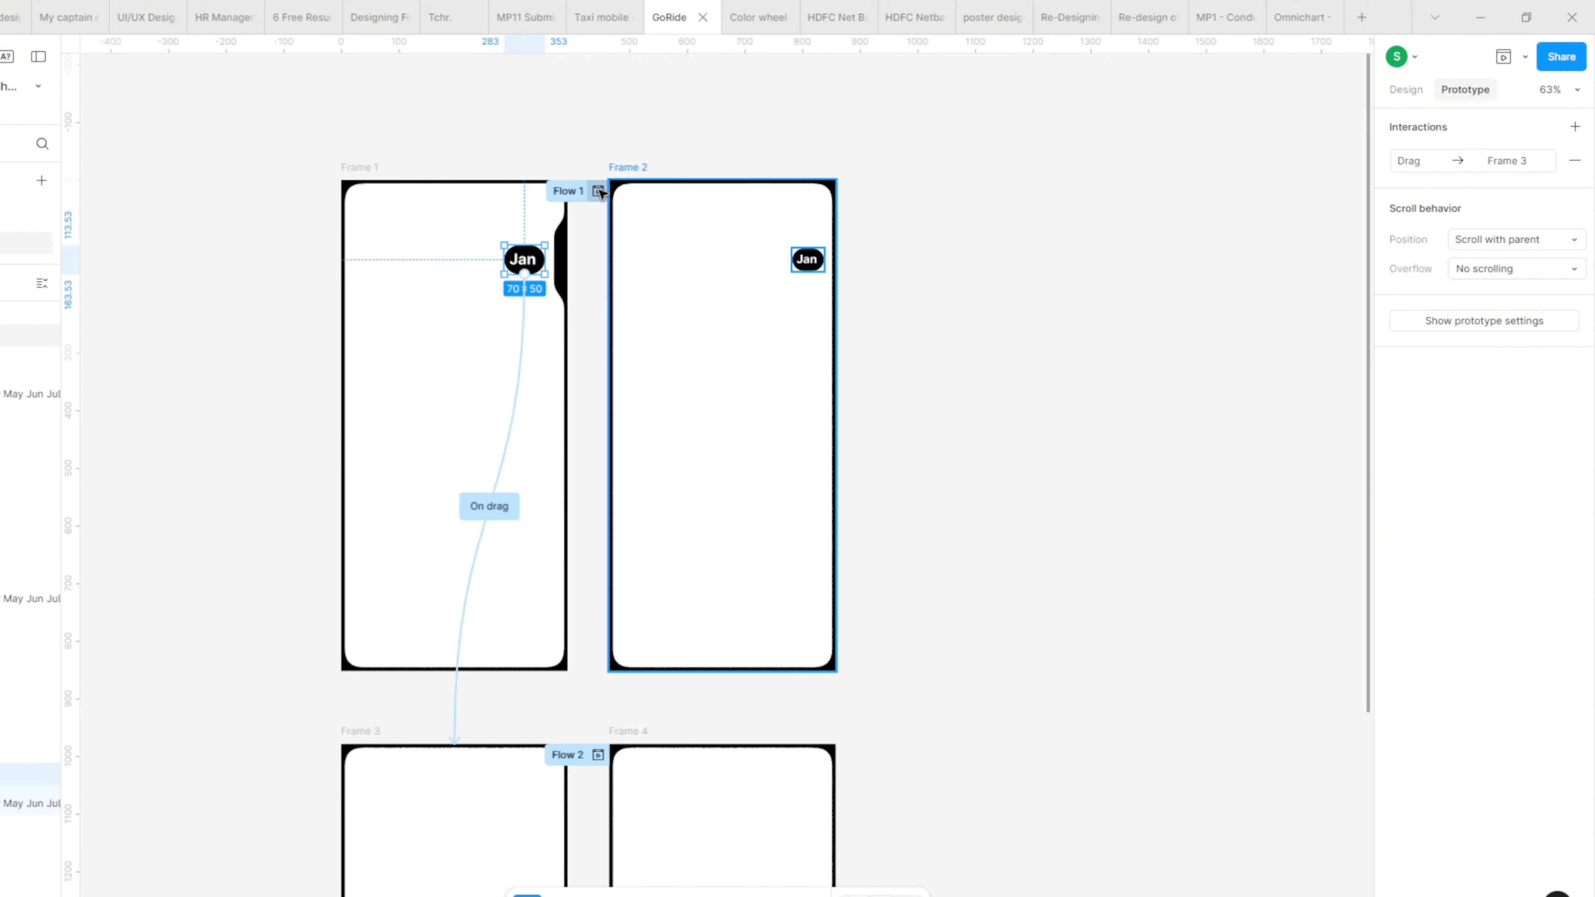
Preview Flow 1 again and test pulling the month pill down the phone's edge from Jan towards Dec and back up.
{"action": "key", "text": "shift+space"}
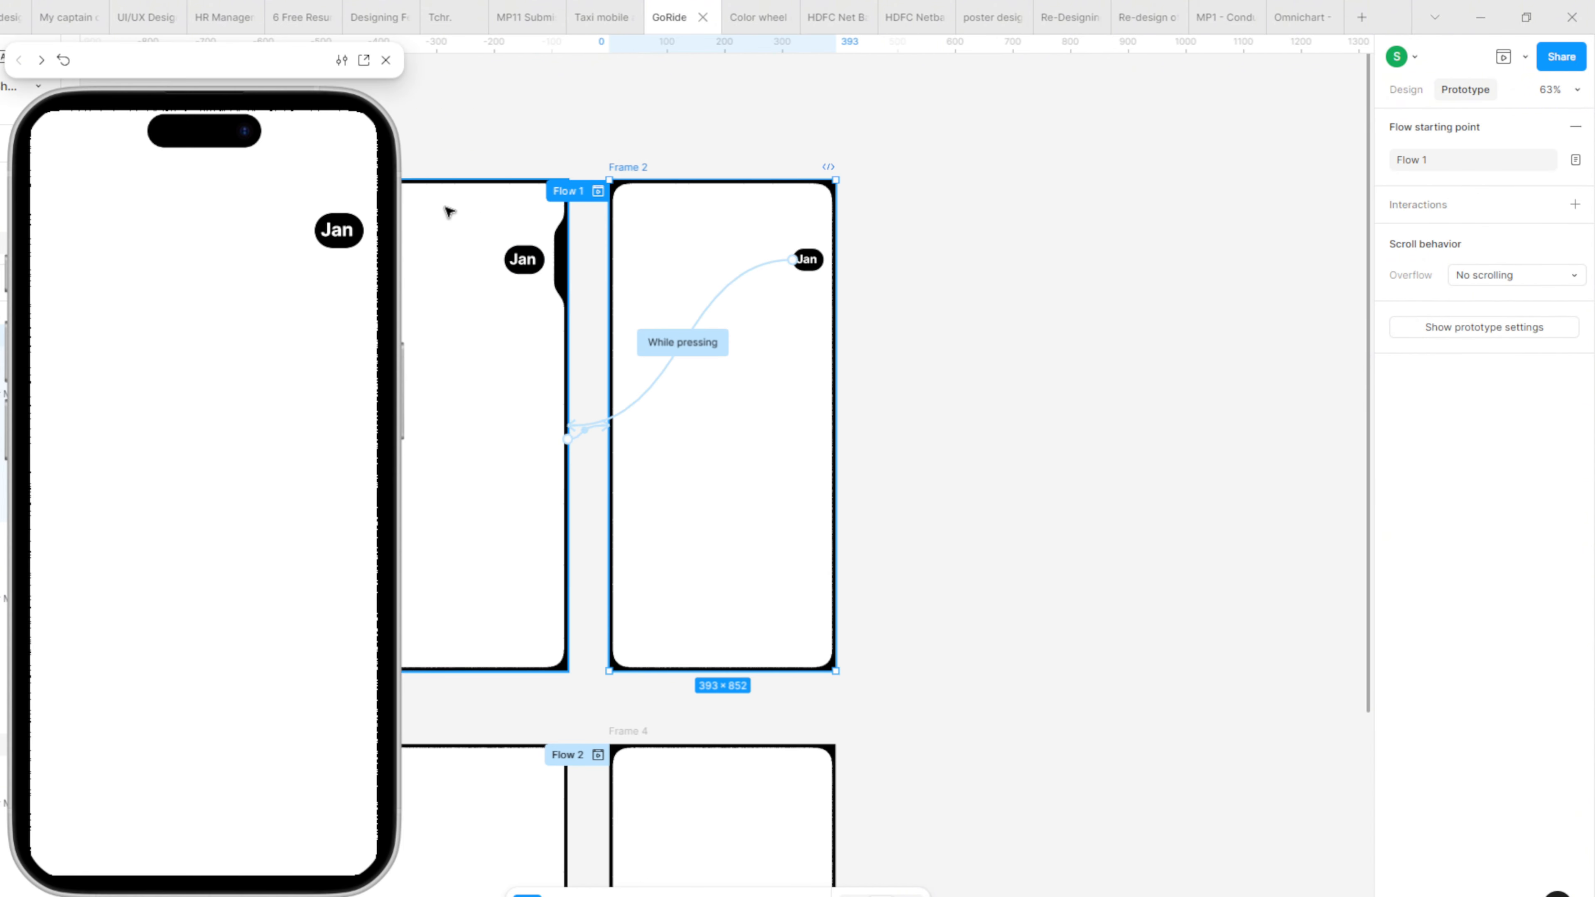
{"action": "left_click", "coordinate": [337, 247]}
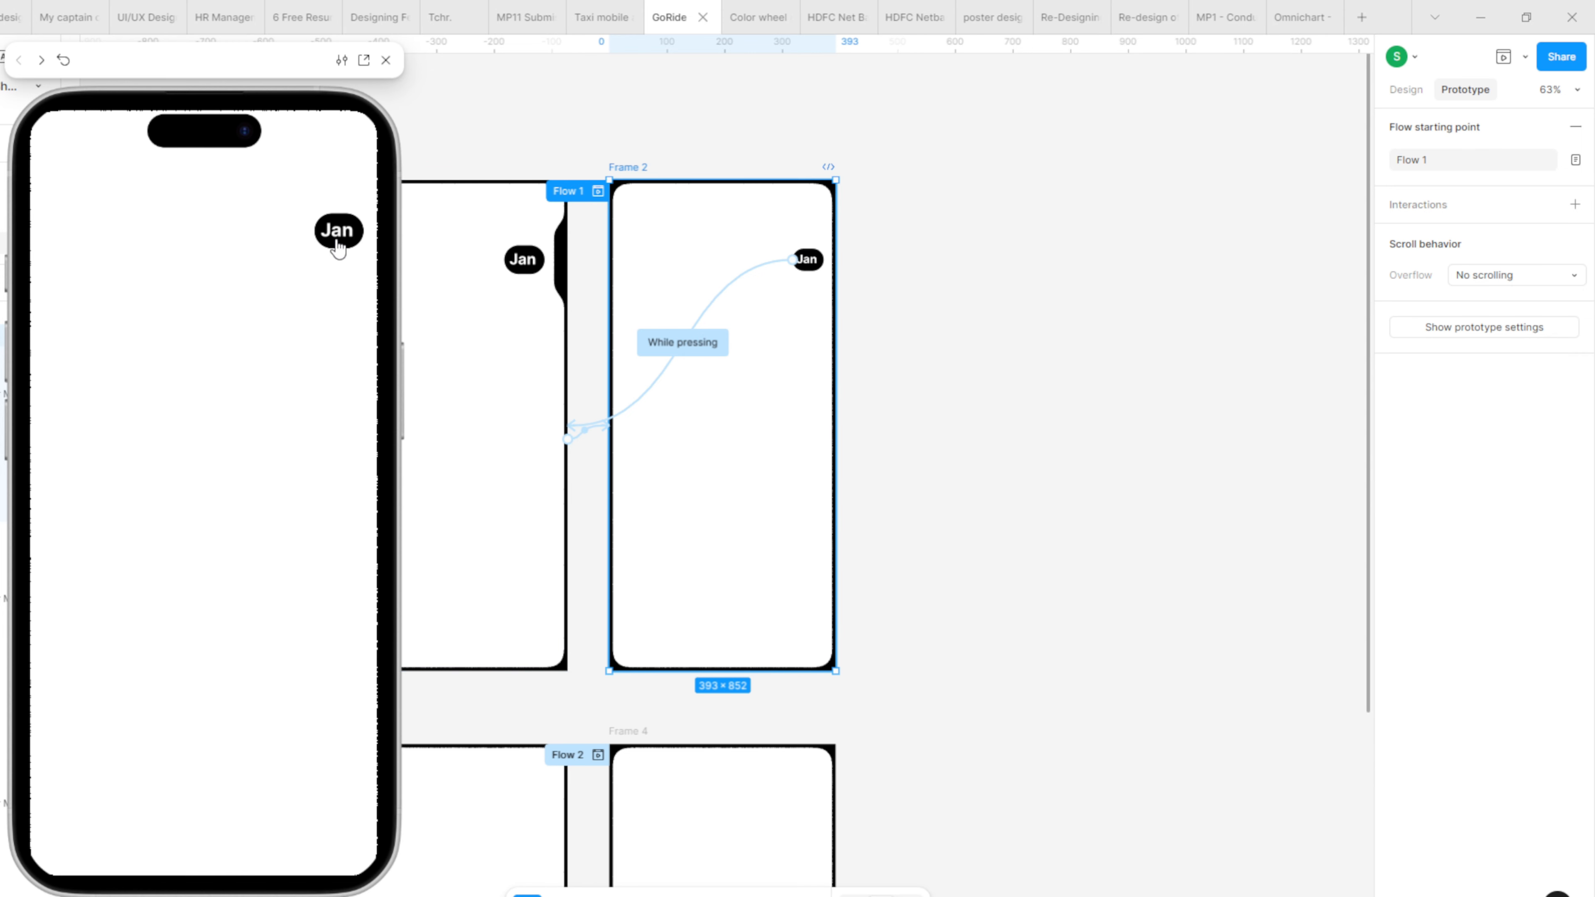
{"action": "left_click", "coordinate": [344, 248]}
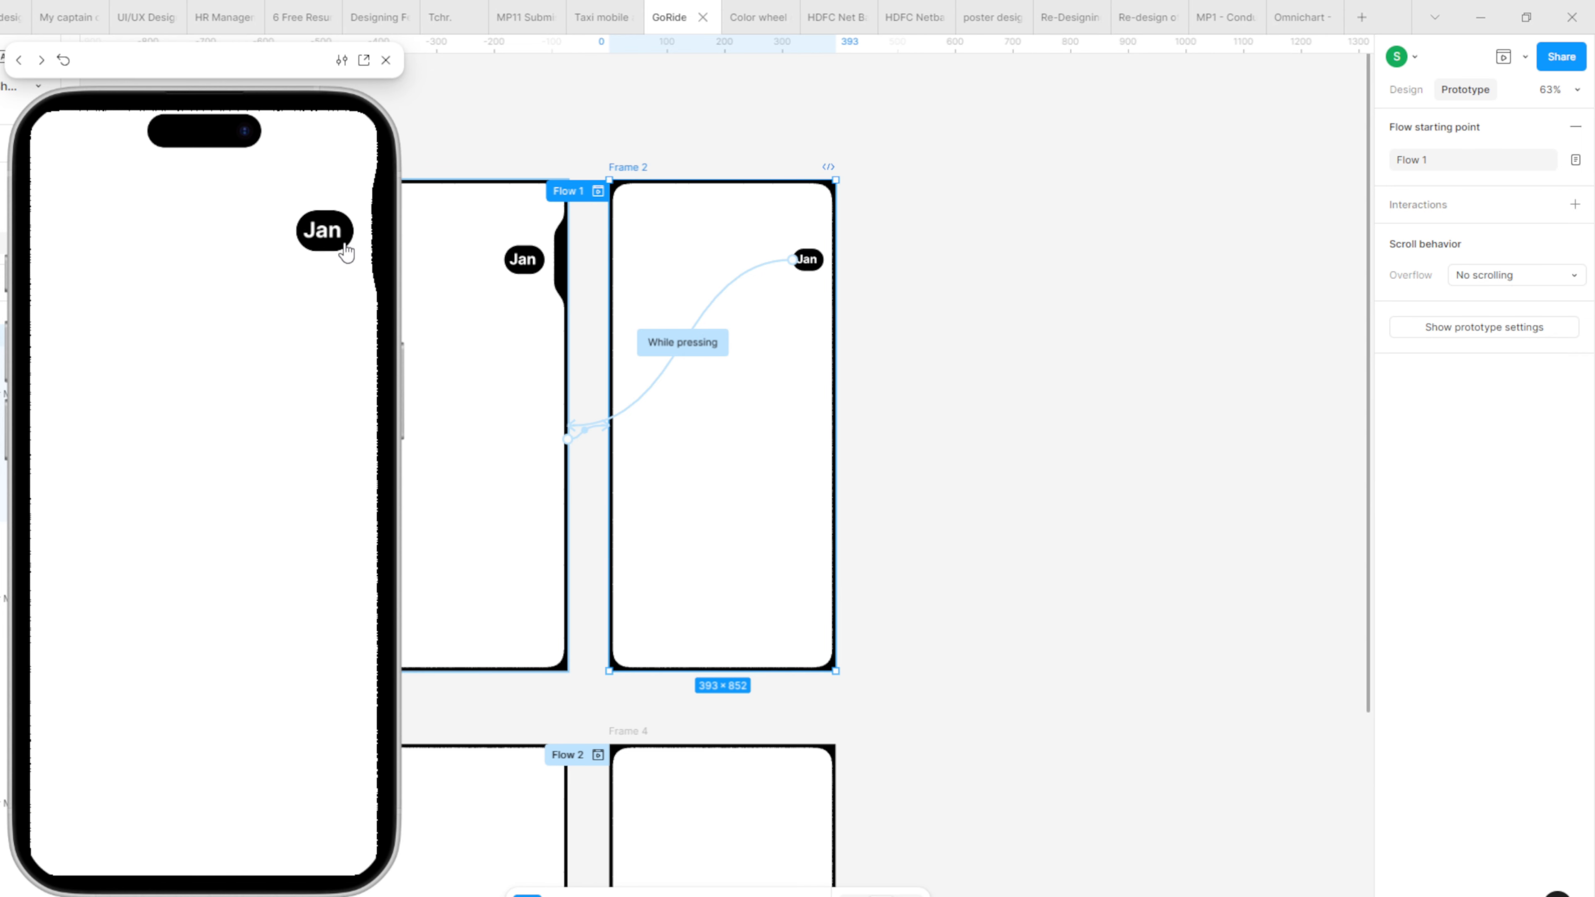
{"action": "left_click_drag", "start_coordinate": [343, 246], "coordinate": [335, 268]}
{"action": "left_click_drag", "start_coordinate": [346, 447], "coordinate": [340, 565]}
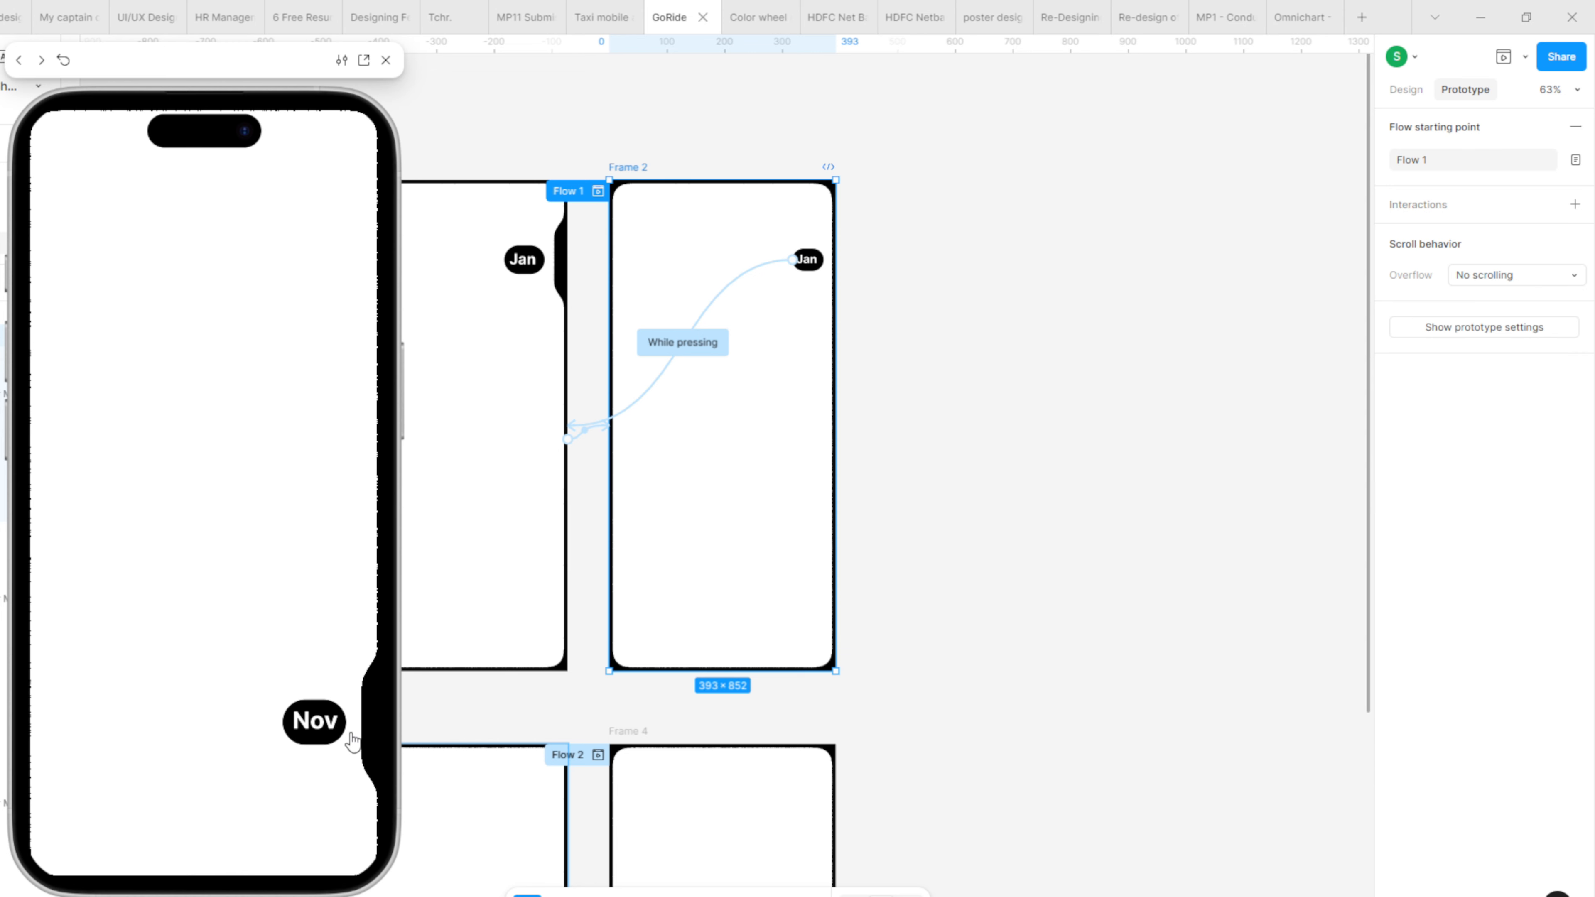
{"action": "left_click_drag", "start_coordinate": [352, 741], "coordinate": [352, 372]}
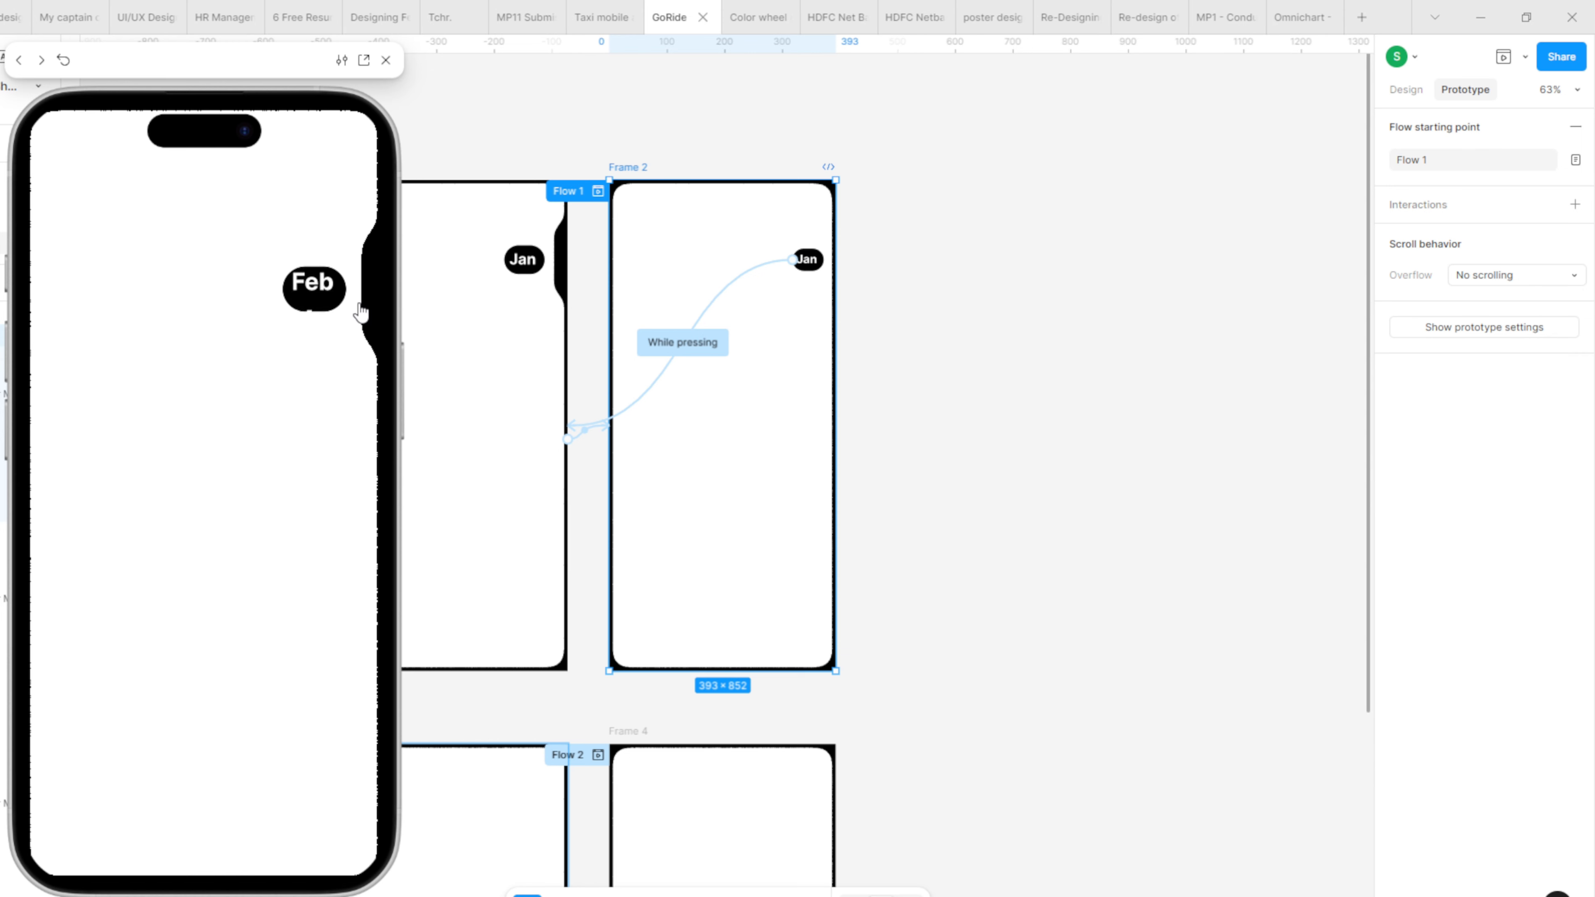
{"action": "left_click_drag", "start_coordinate": [359, 313], "coordinate": [364, 207]}
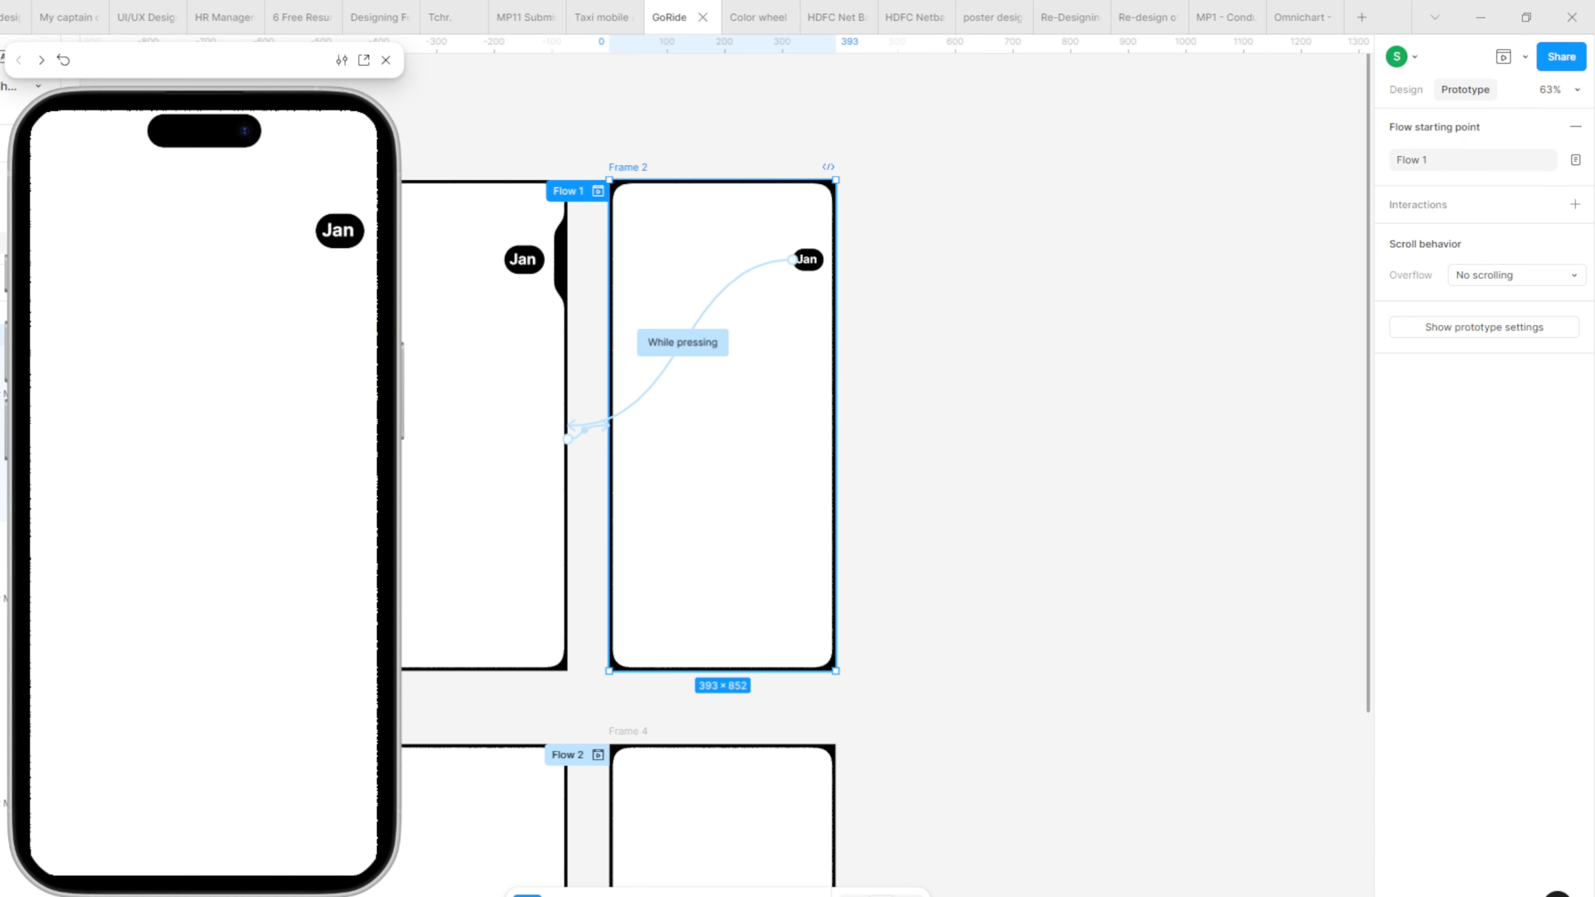